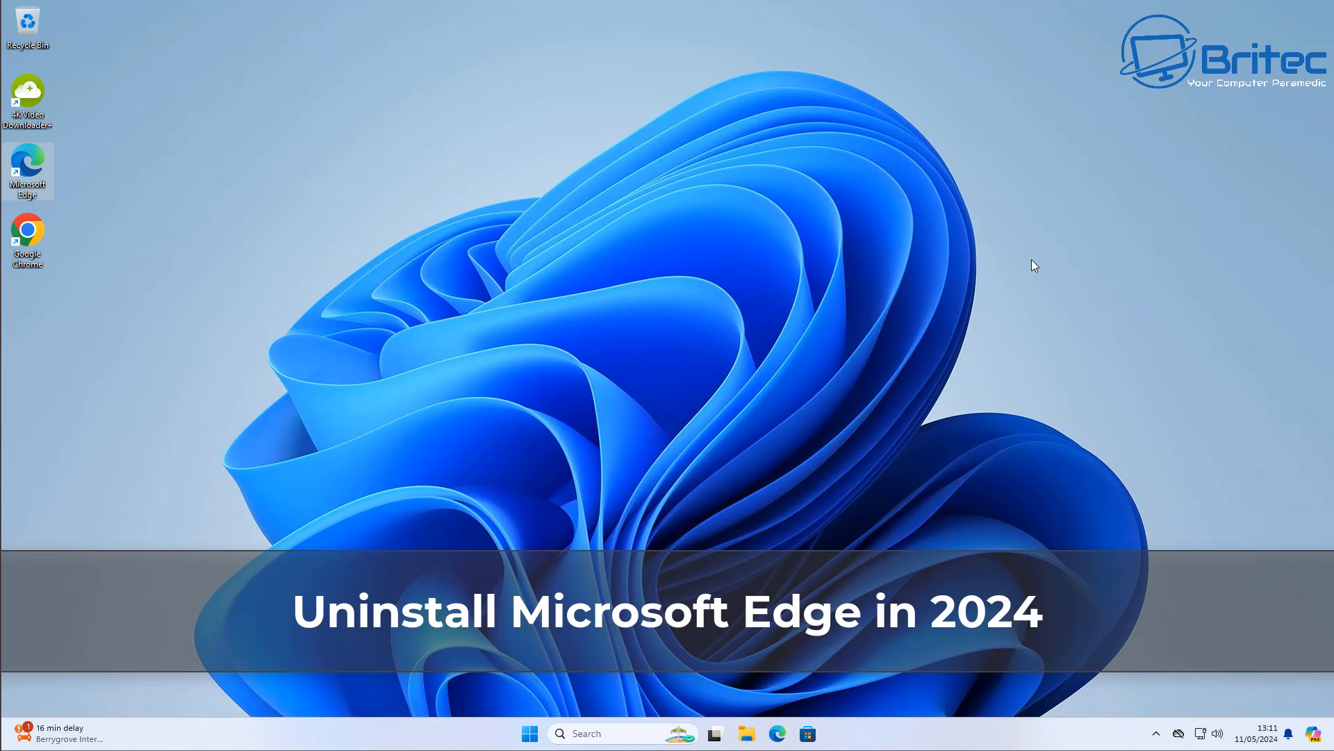
Briefly launch and close Microsoft Edge, the Copilot panel and Google Chrome from the desktop.
double_click(35, 175)
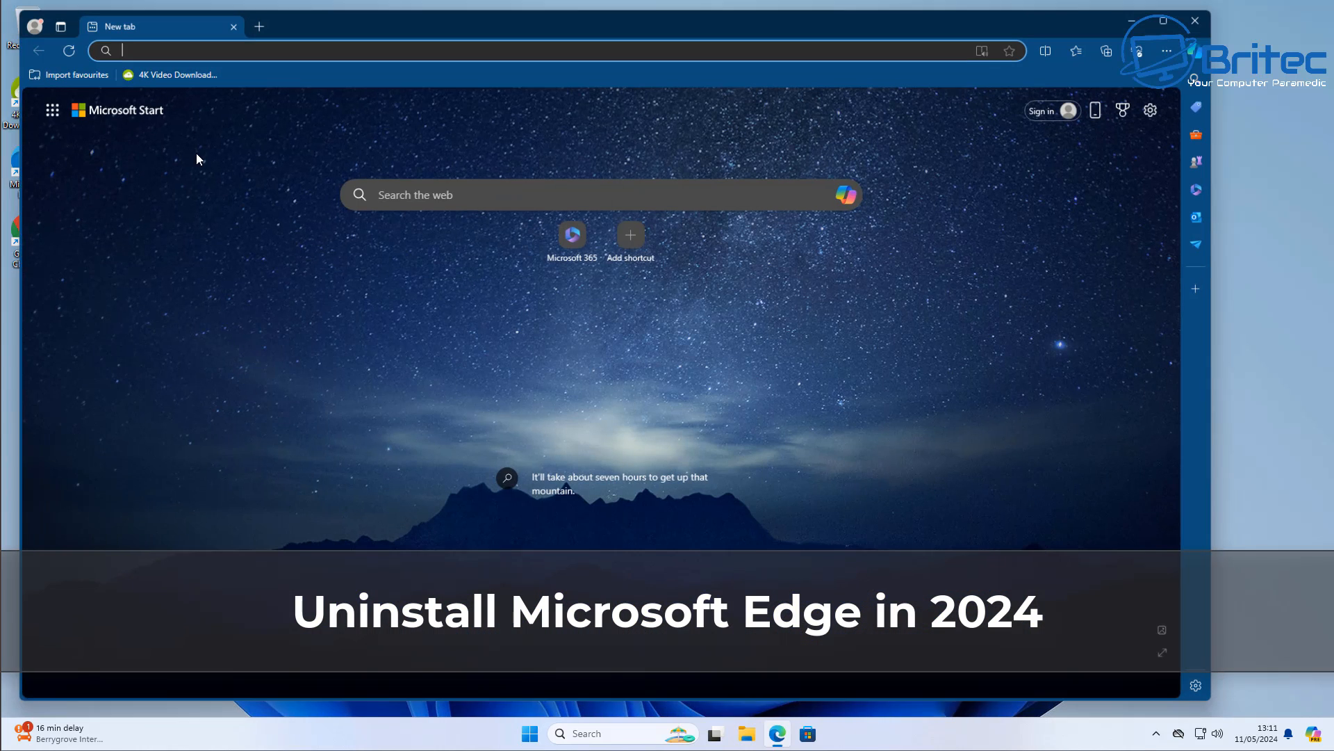
click(1169, 18)
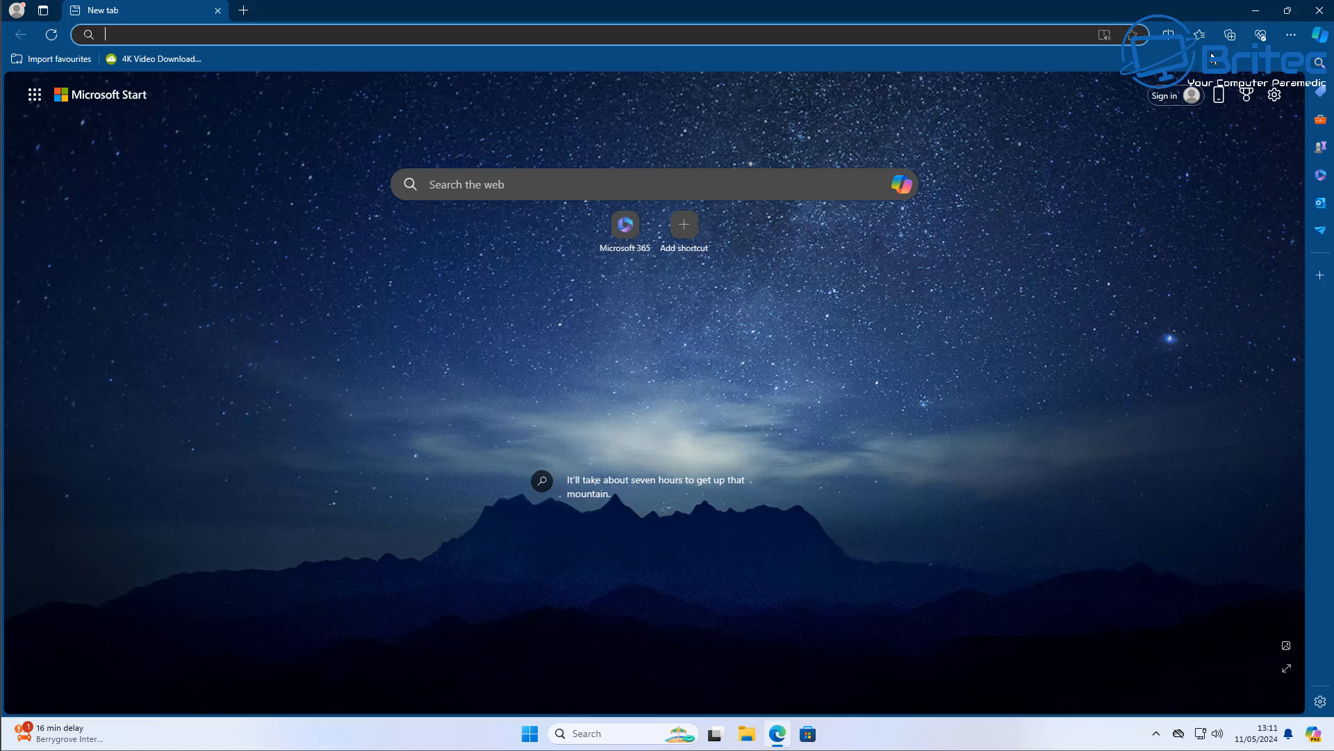
click(1318, 34)
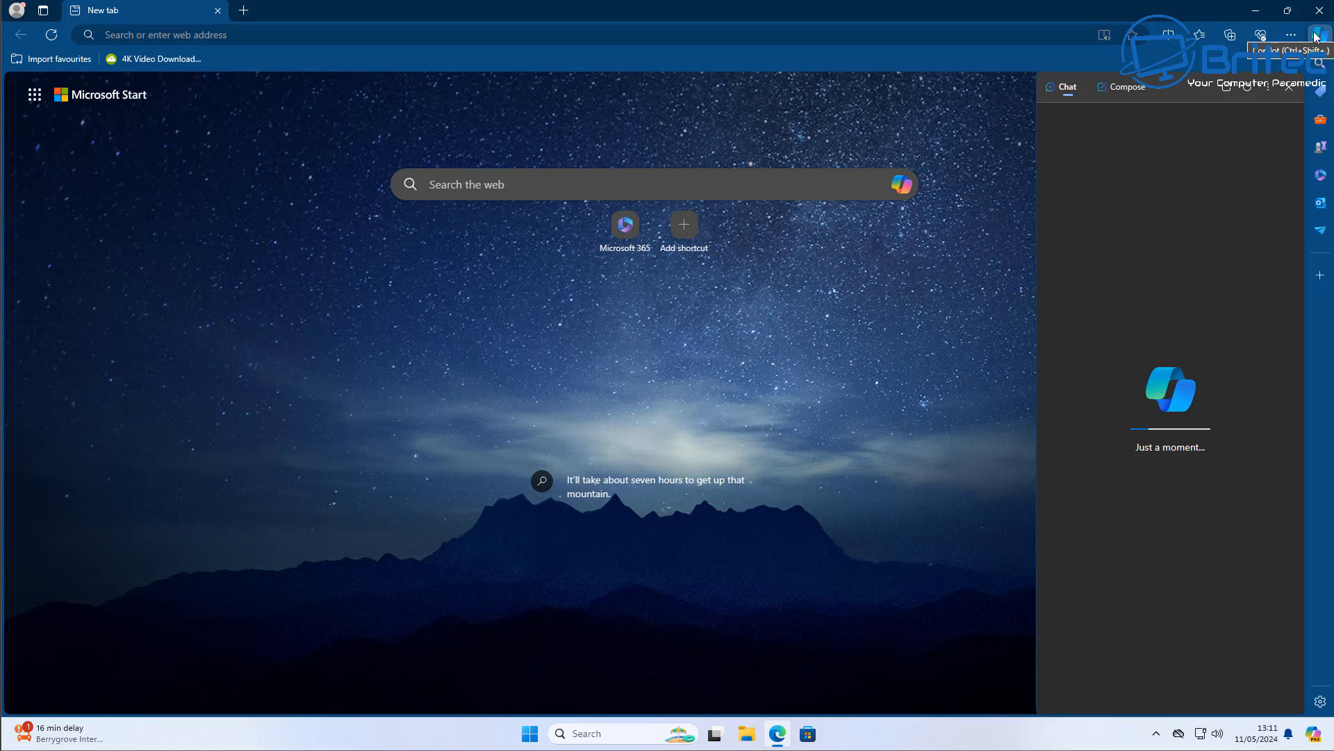
click(870, 34)
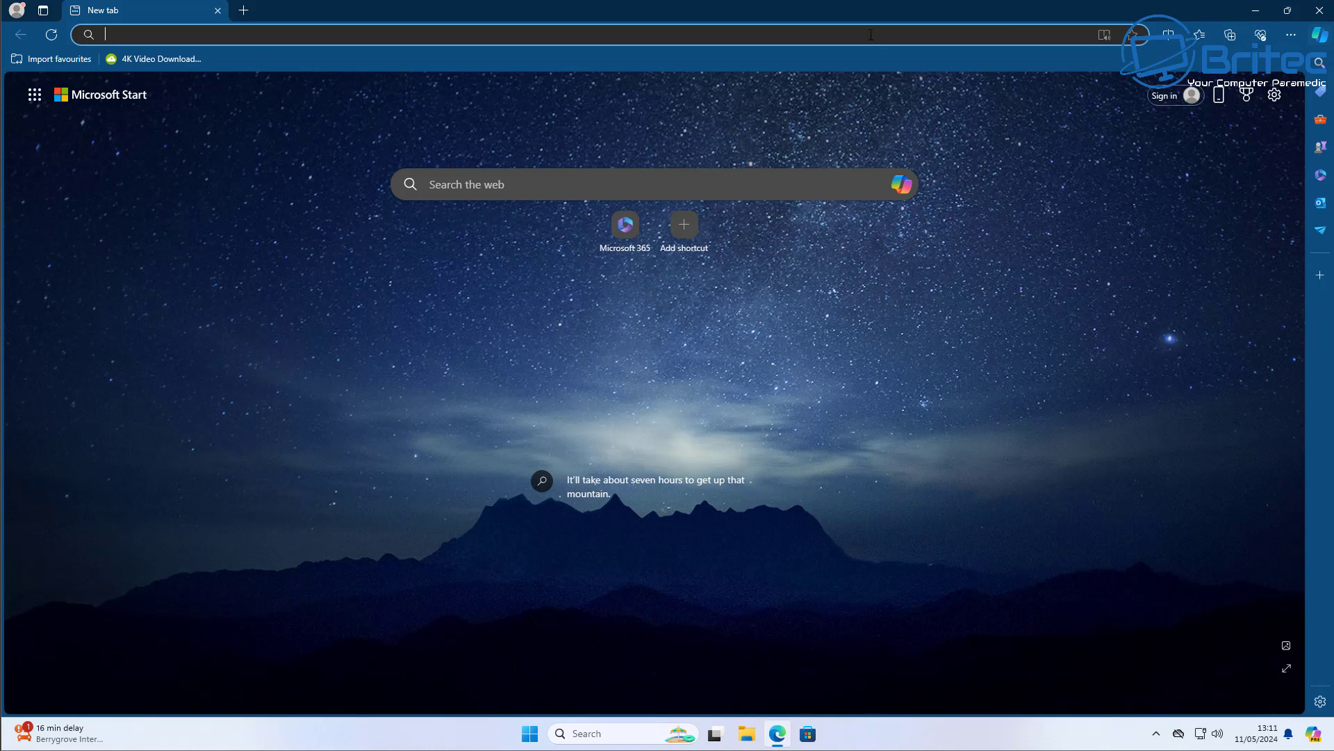
click(1316, 12)
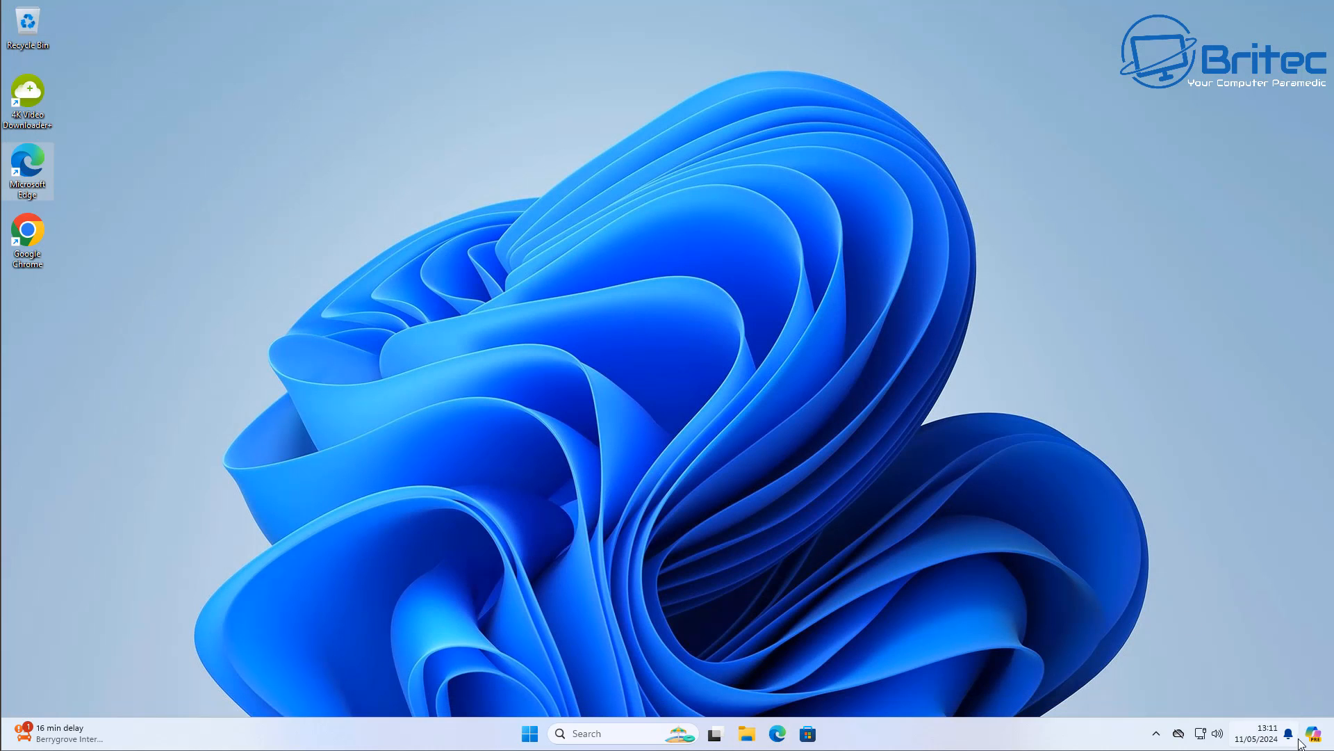
click(1314, 734)
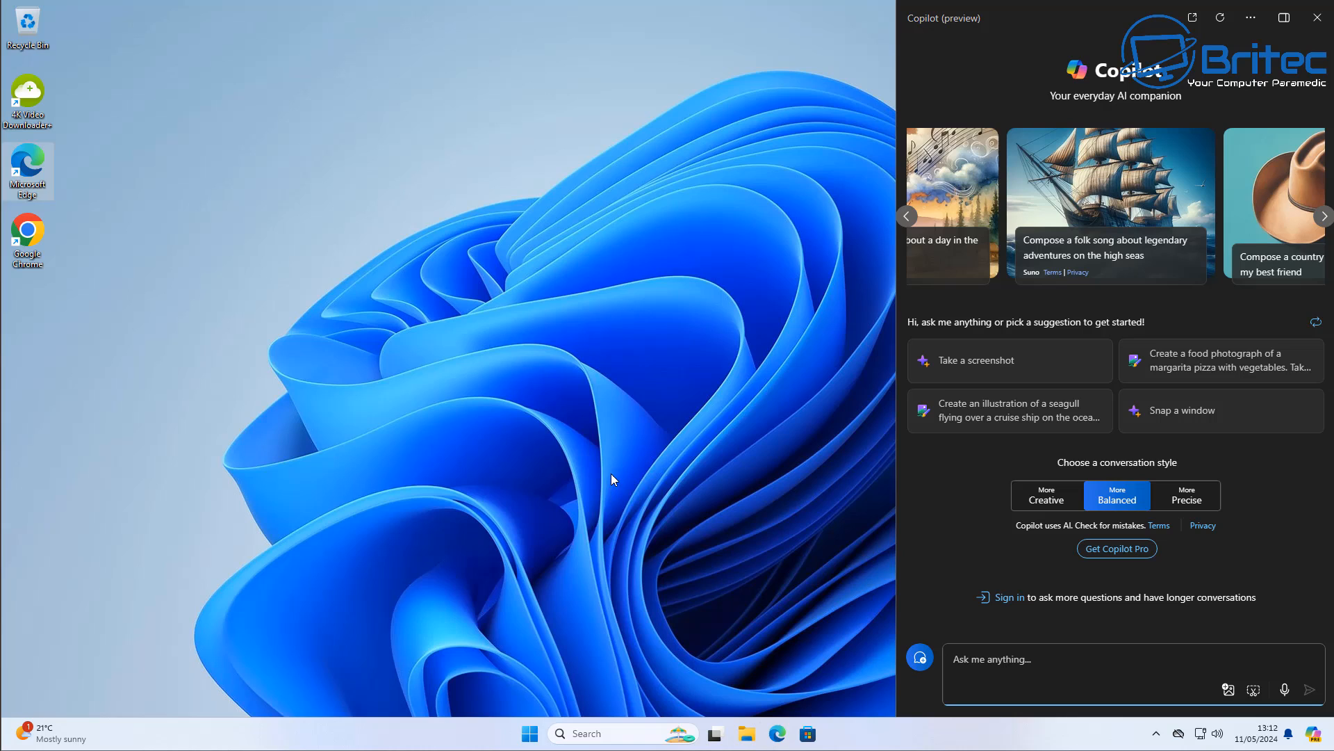
click(211, 111)
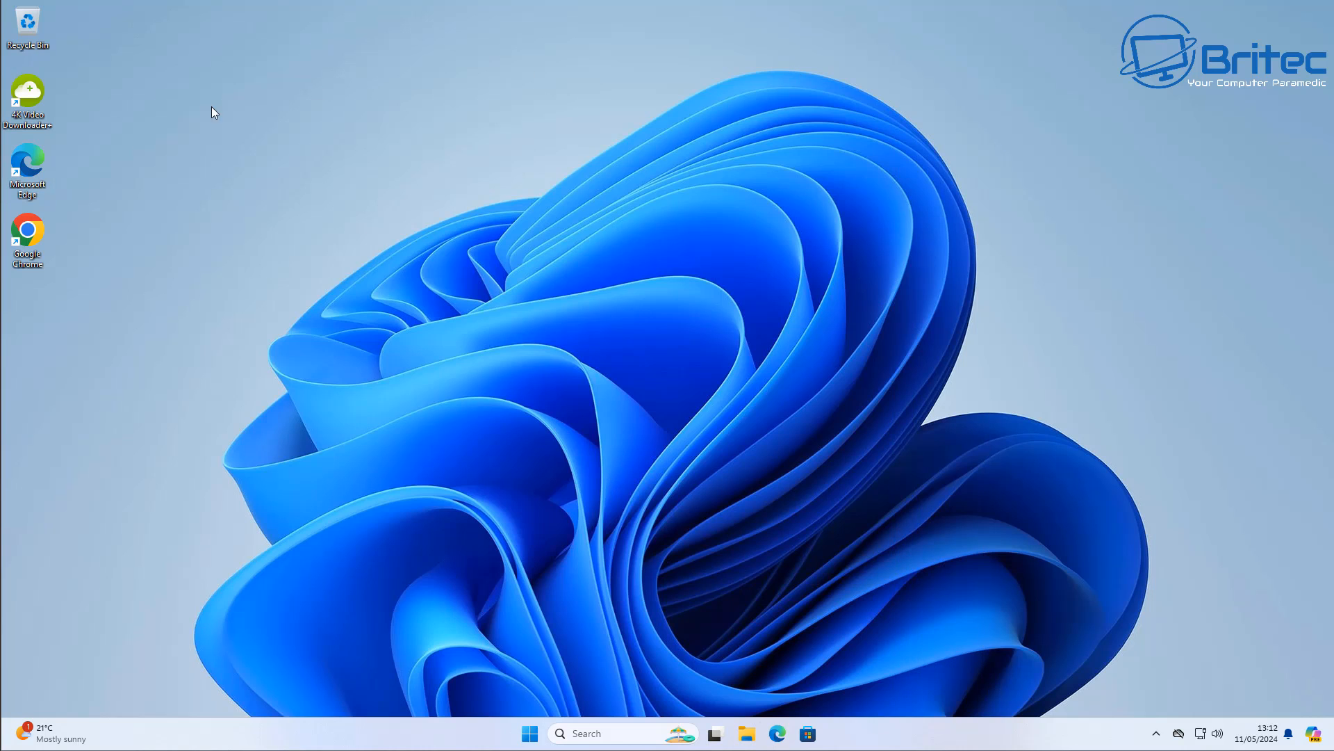
double_click(41, 232)
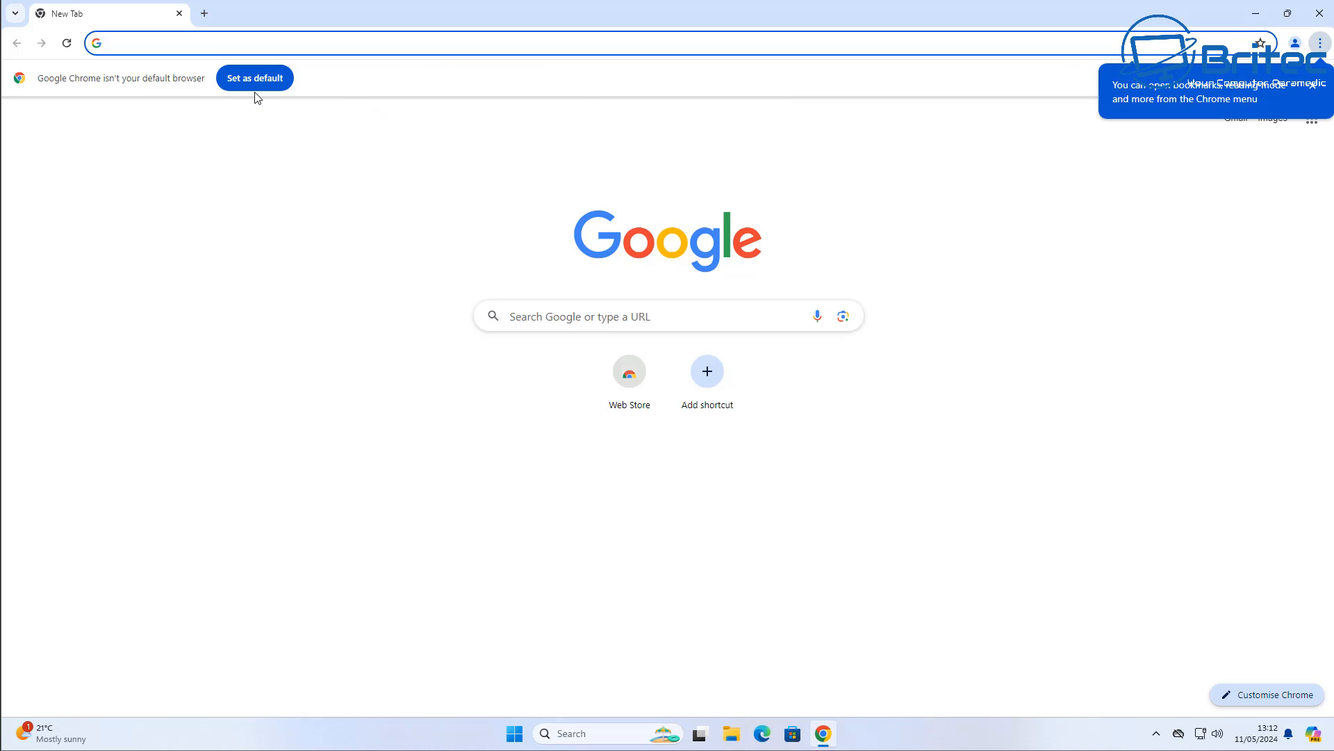
click(1321, 17)
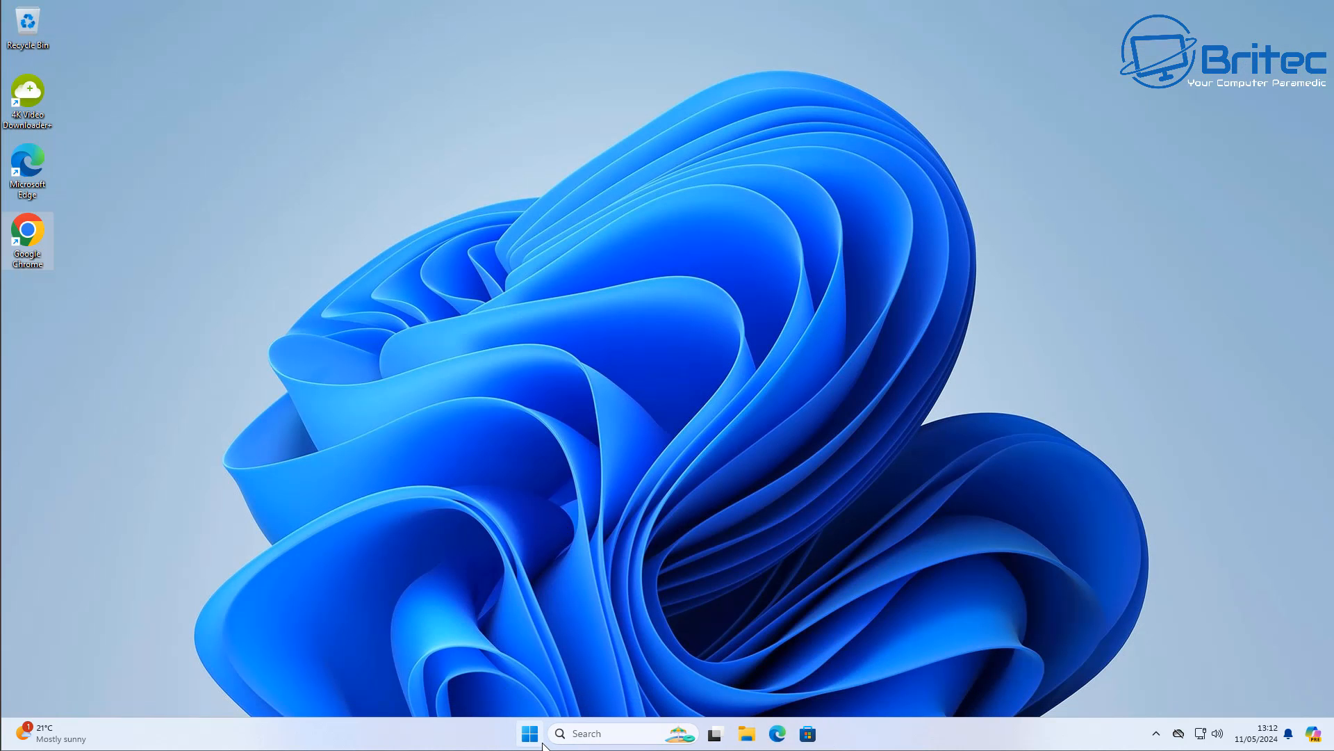
In Settings > Apps, view Installed apps down to Microsoft Edge, then return to the Apps overview.
click(529, 736)
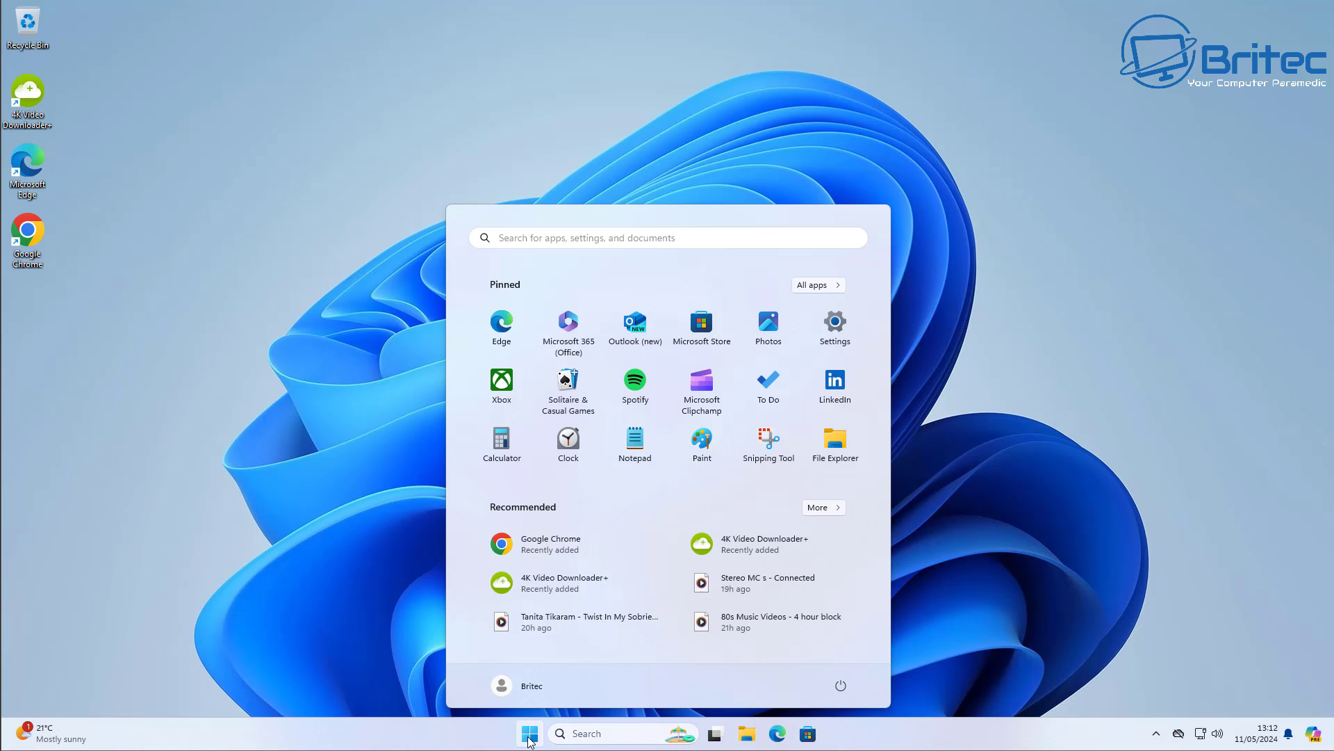
click(832, 328)
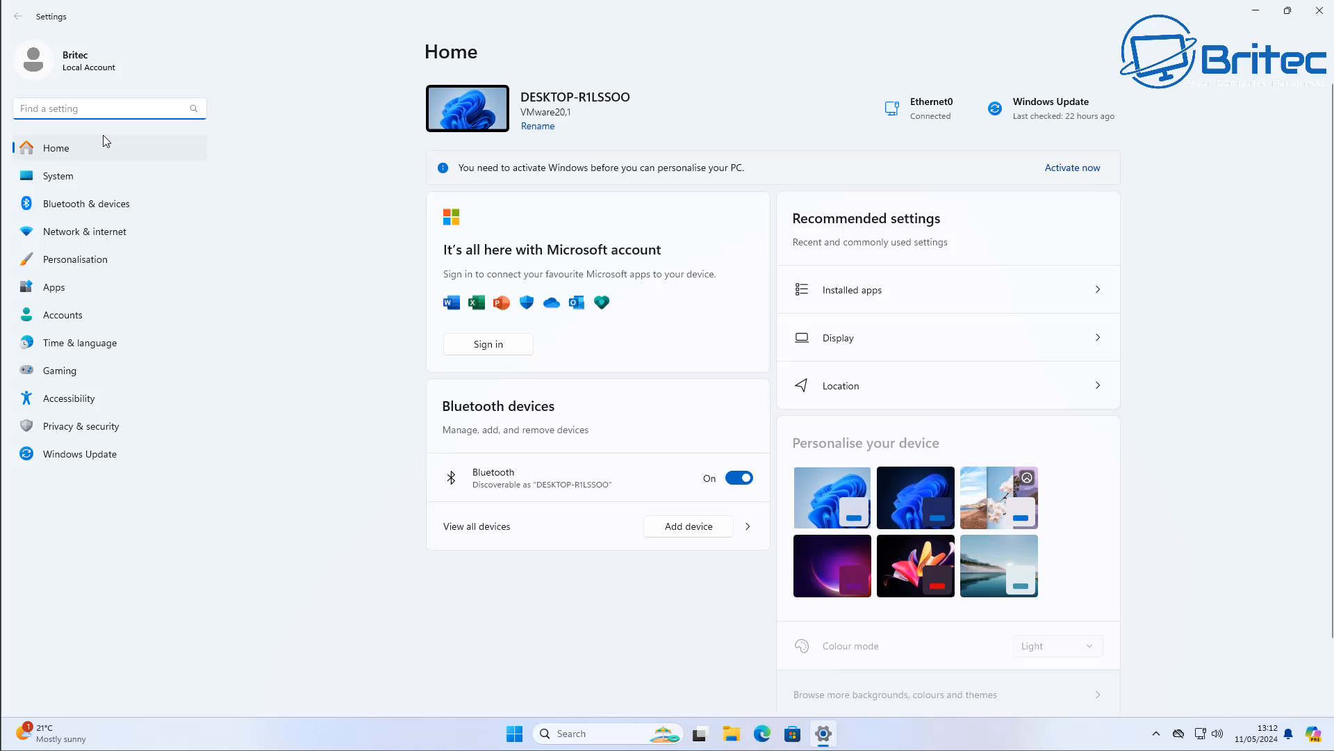
click(94, 290)
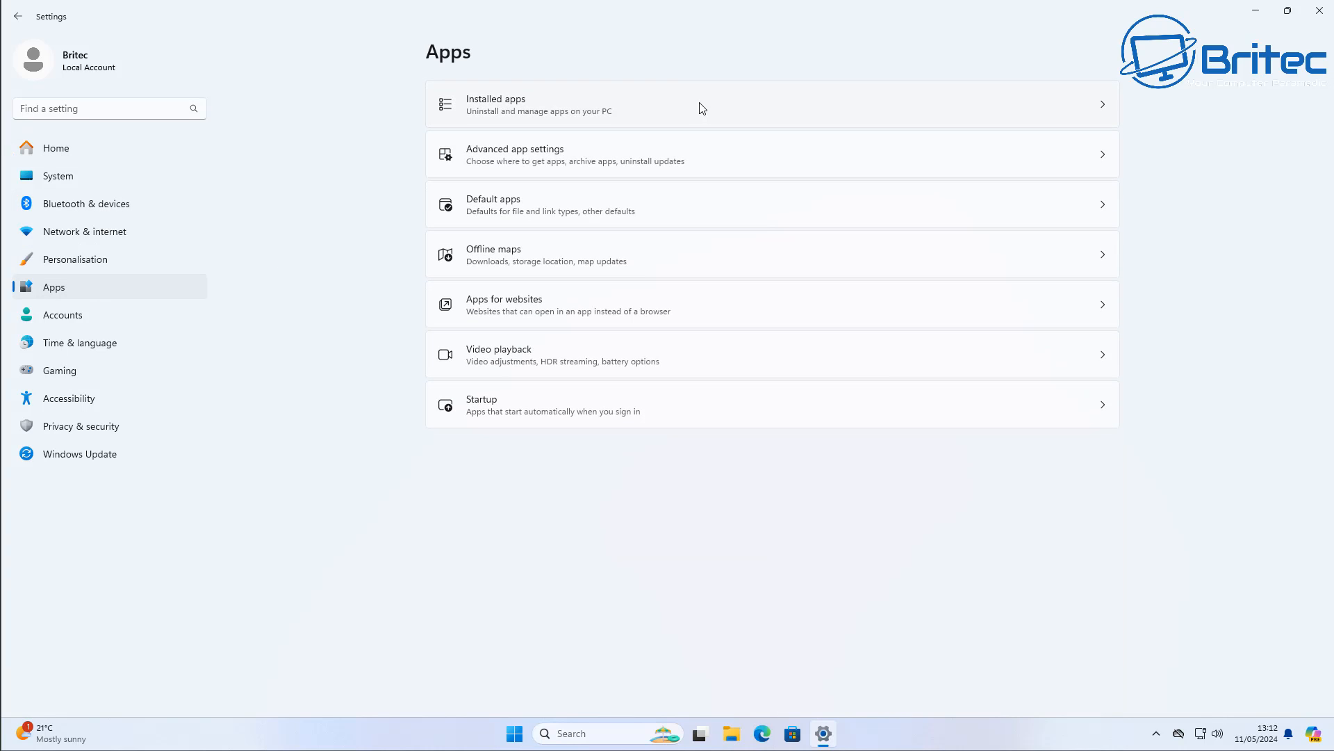
click(700, 108)
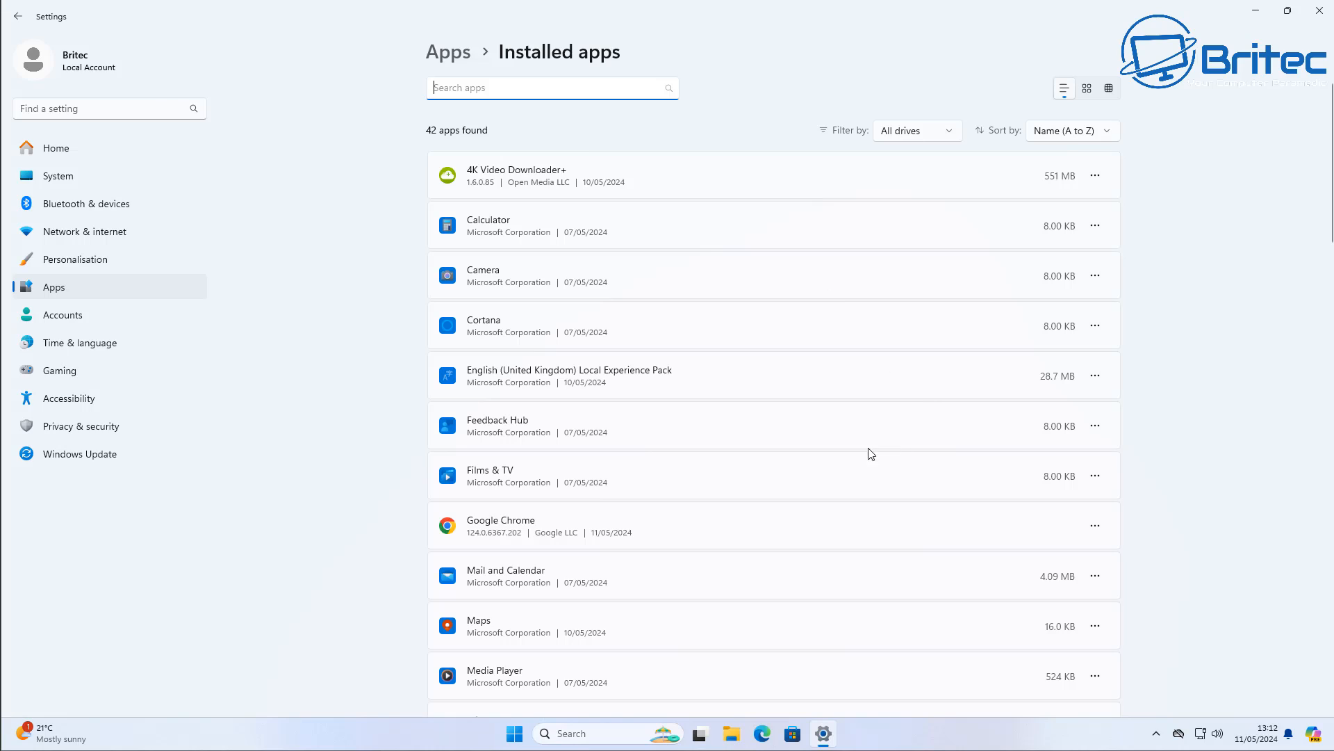
click(736, 541)
scroll(563, 490, down, 3)
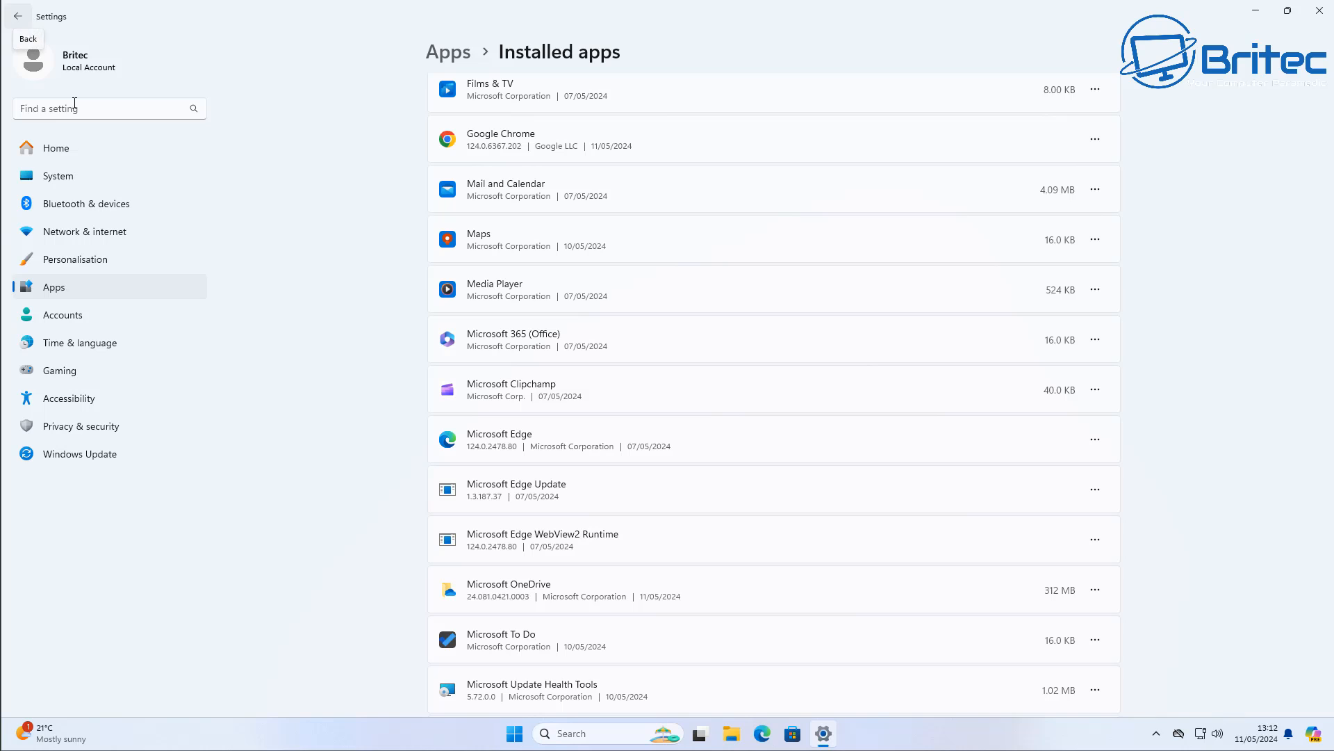
click(93, 289)
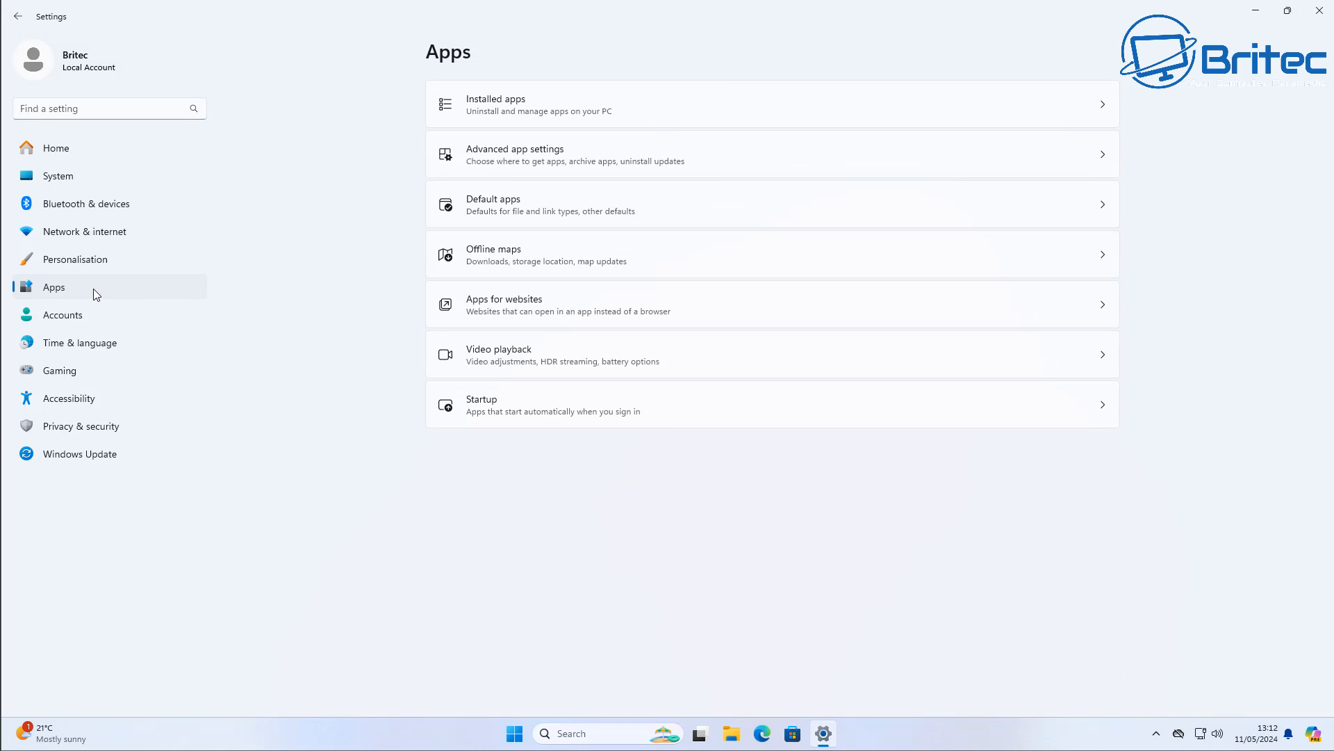
In Default apps, make Google Chrome the default browser.
click(710, 210)
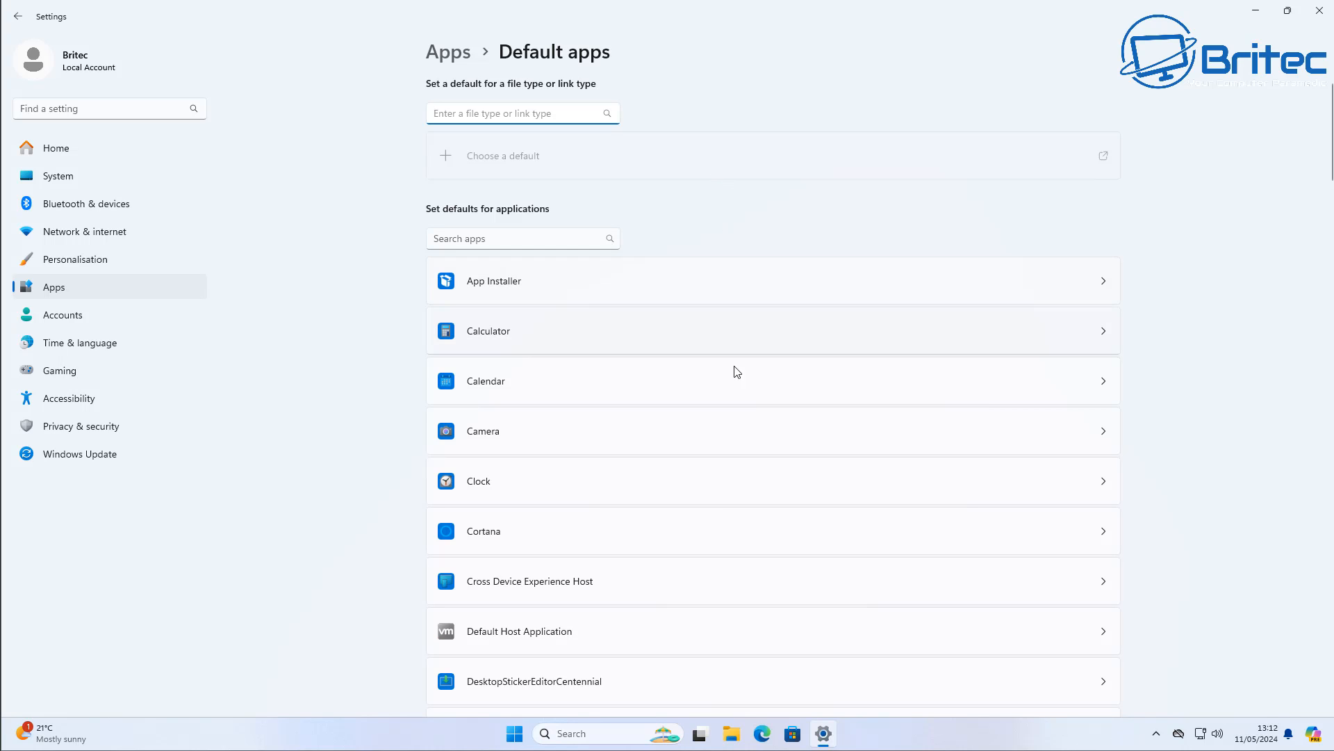
scroll(746, 417, down, 1)
scroll(753, 443, down, 5)
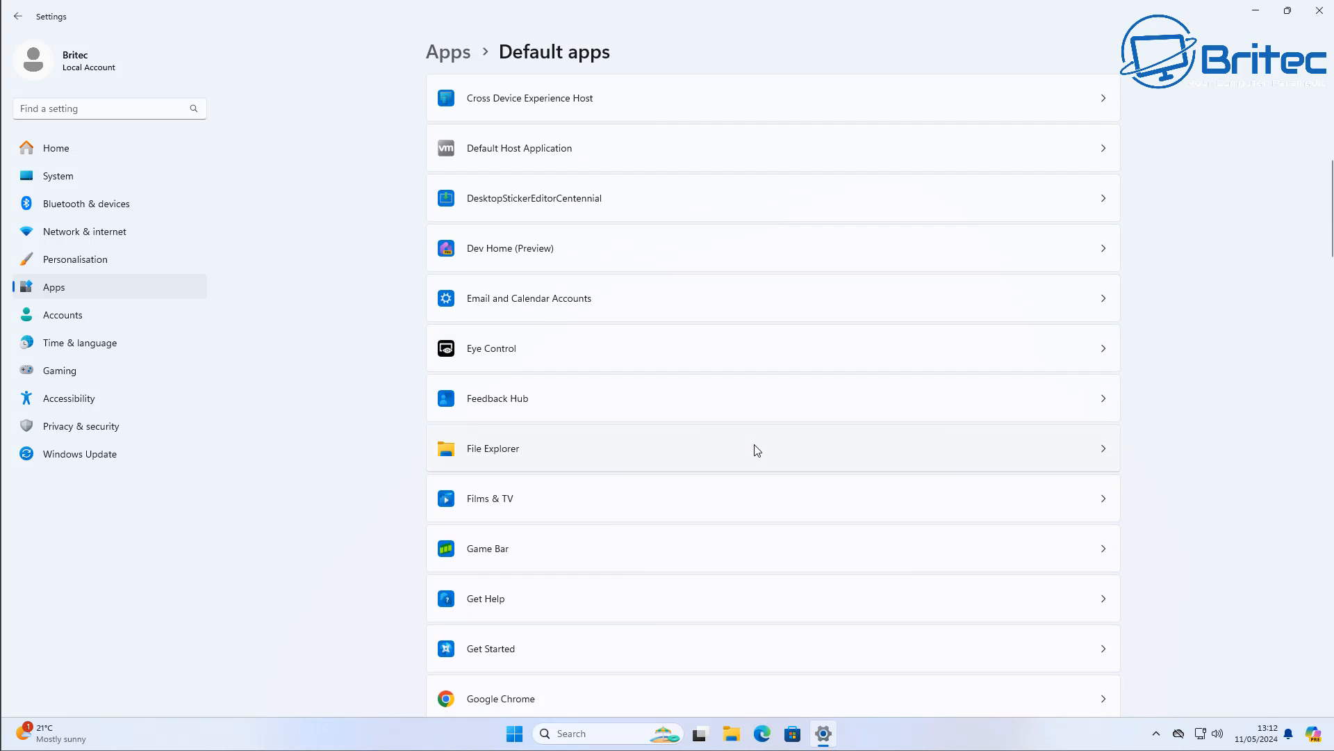
scroll(755, 450, down, 5)
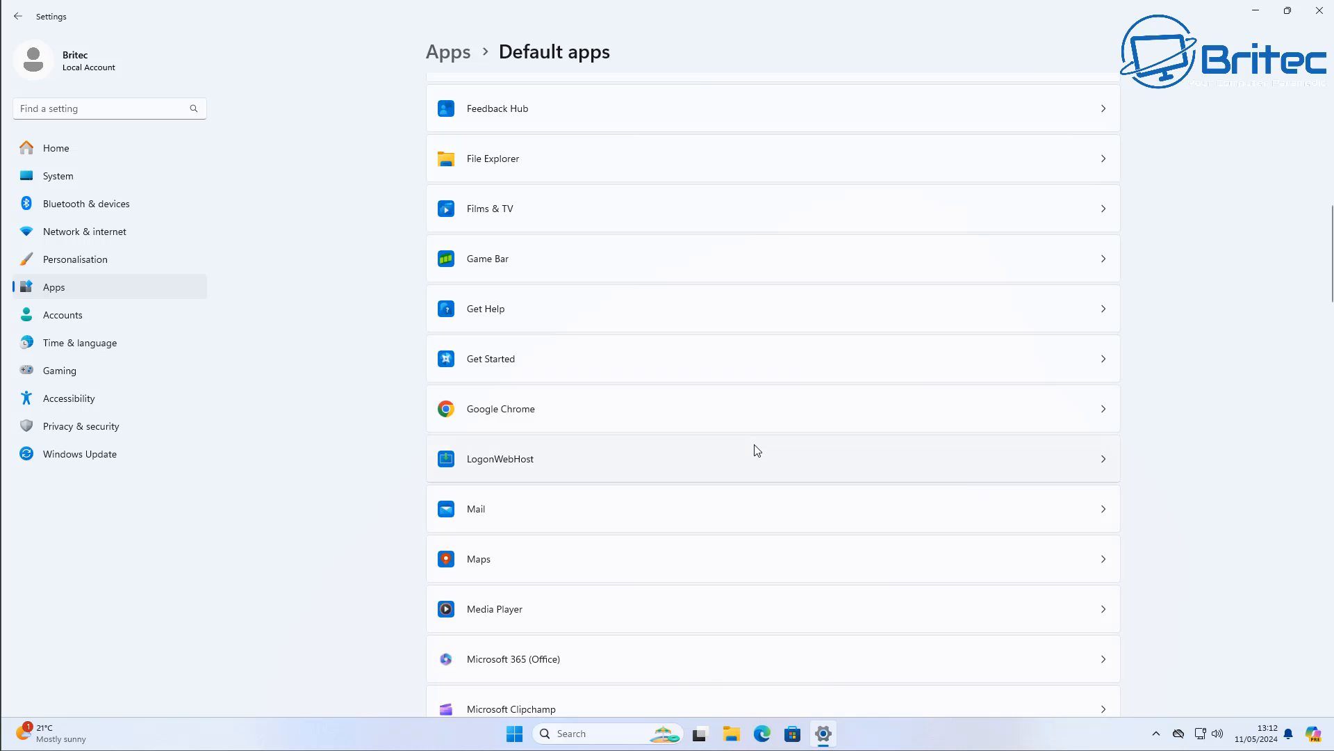
click(819, 412)
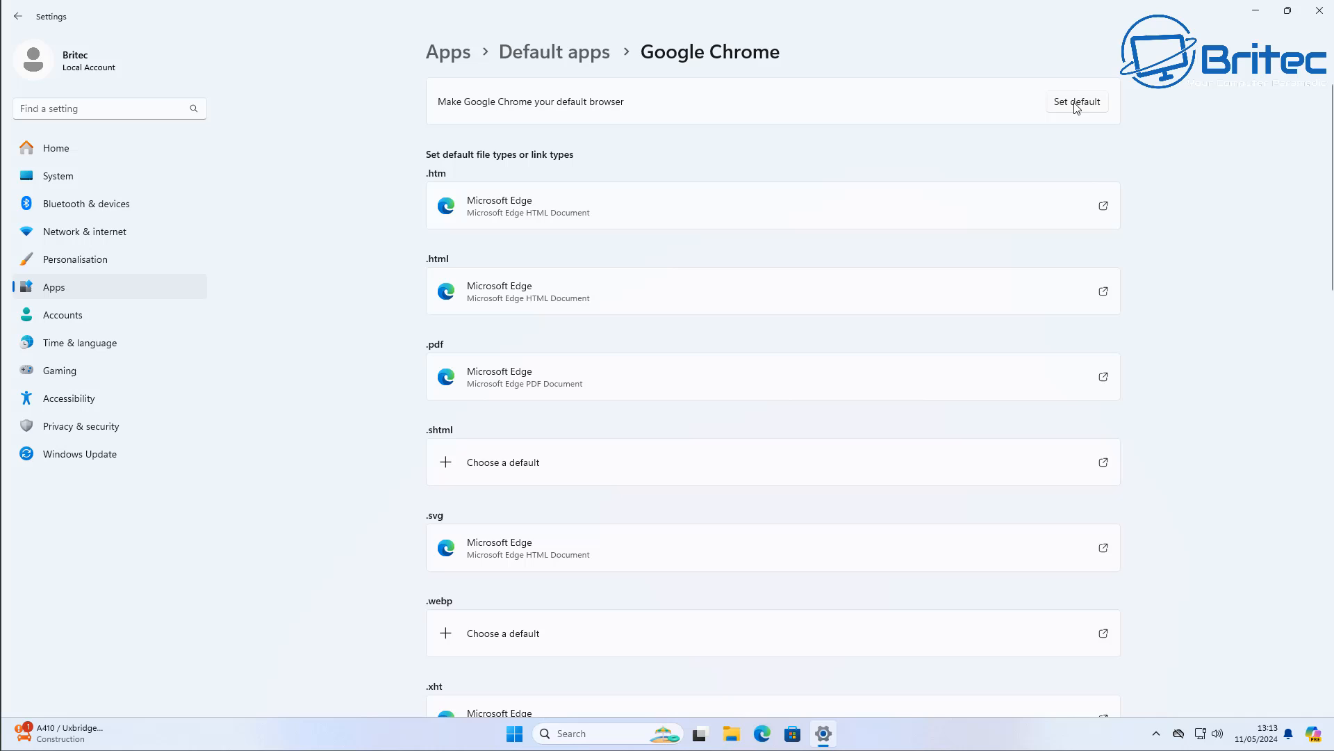
click(1075, 105)
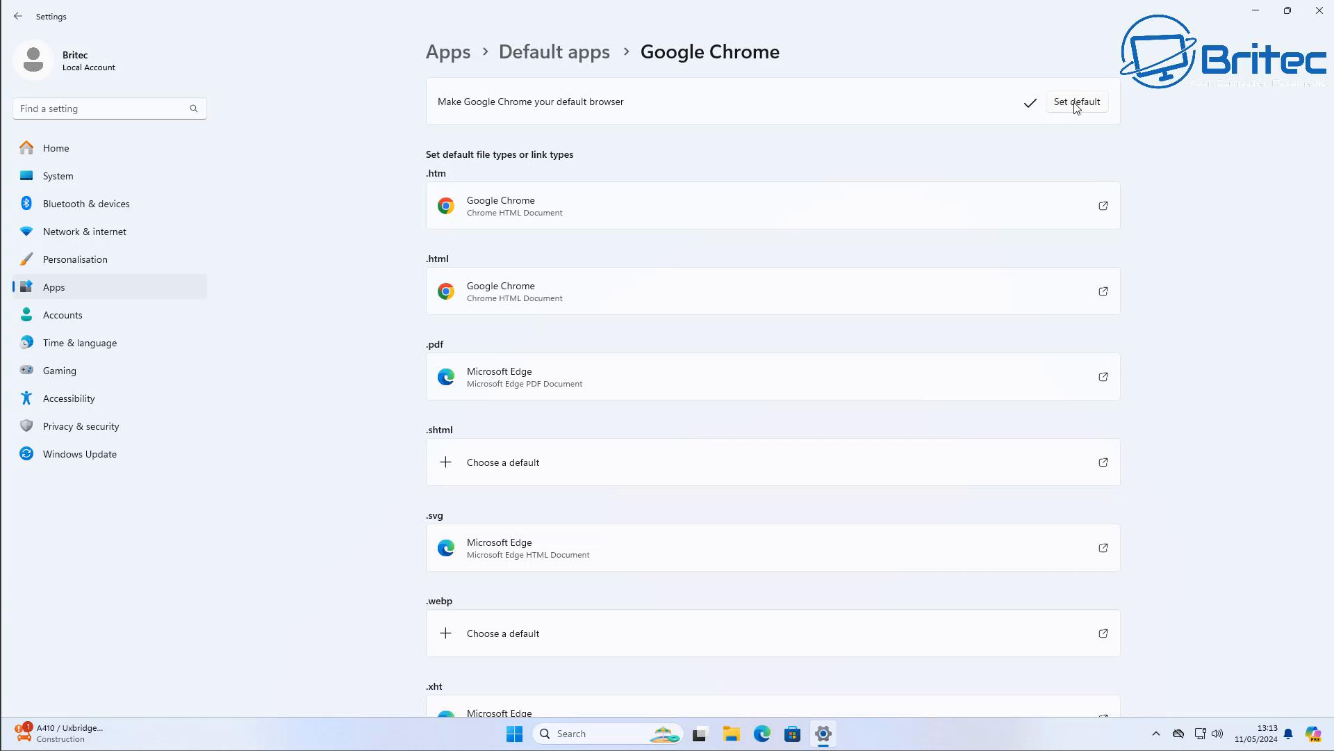
Set Google Chrome as the default for .pdf, .svg, .xht and .xhtml files.
click(1001, 379)
click(631, 314)
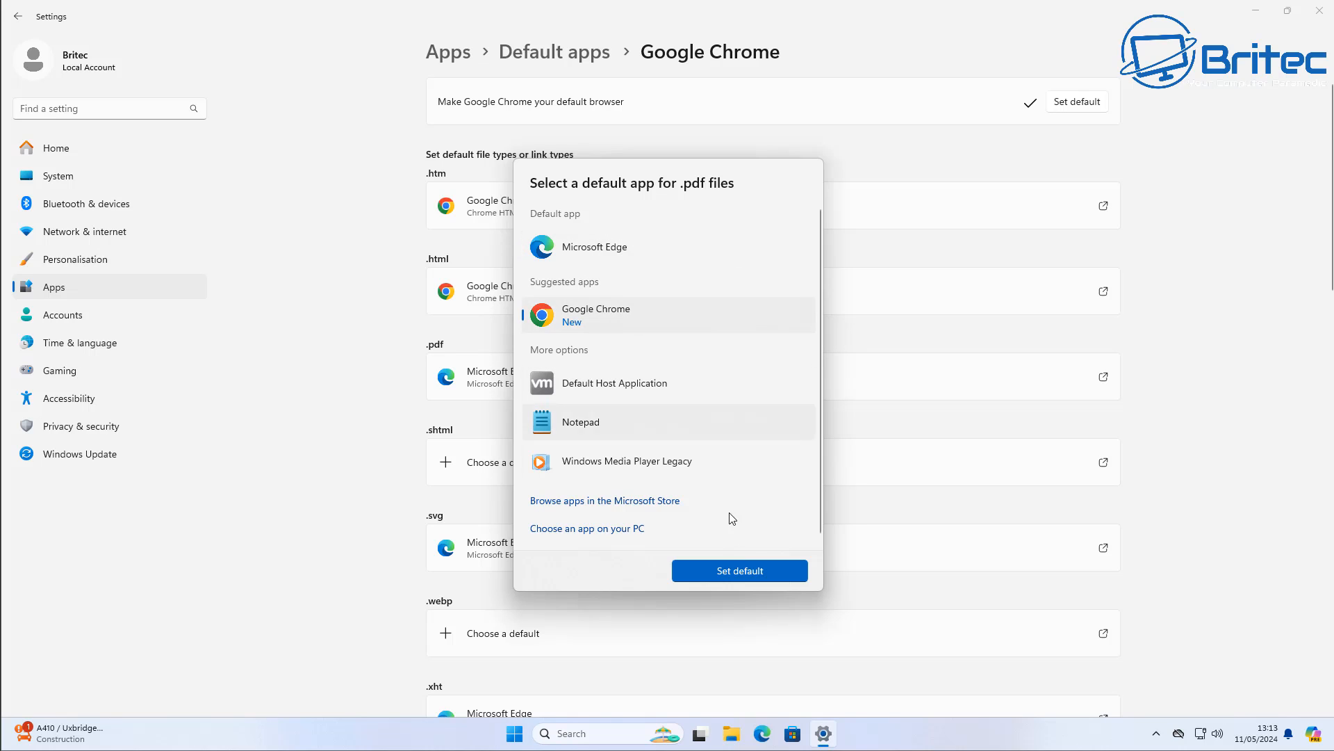
click(734, 572)
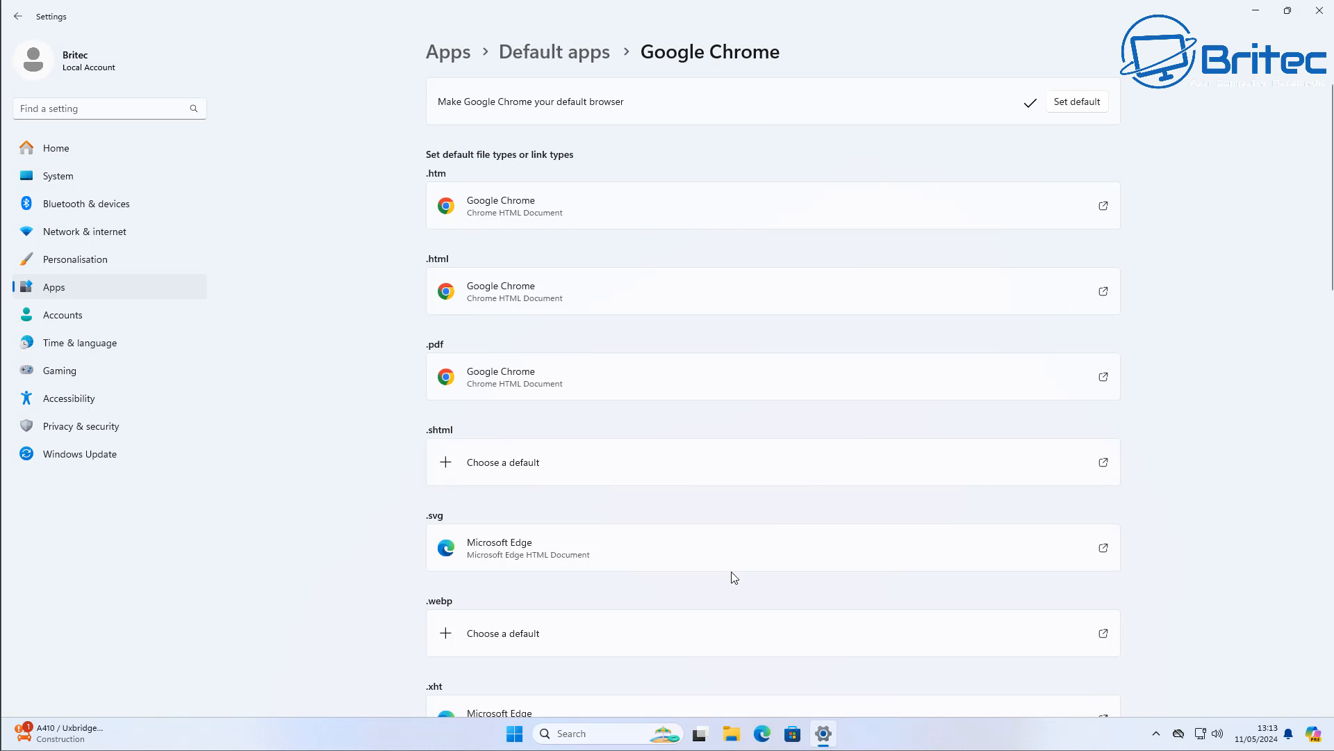
click(720, 553)
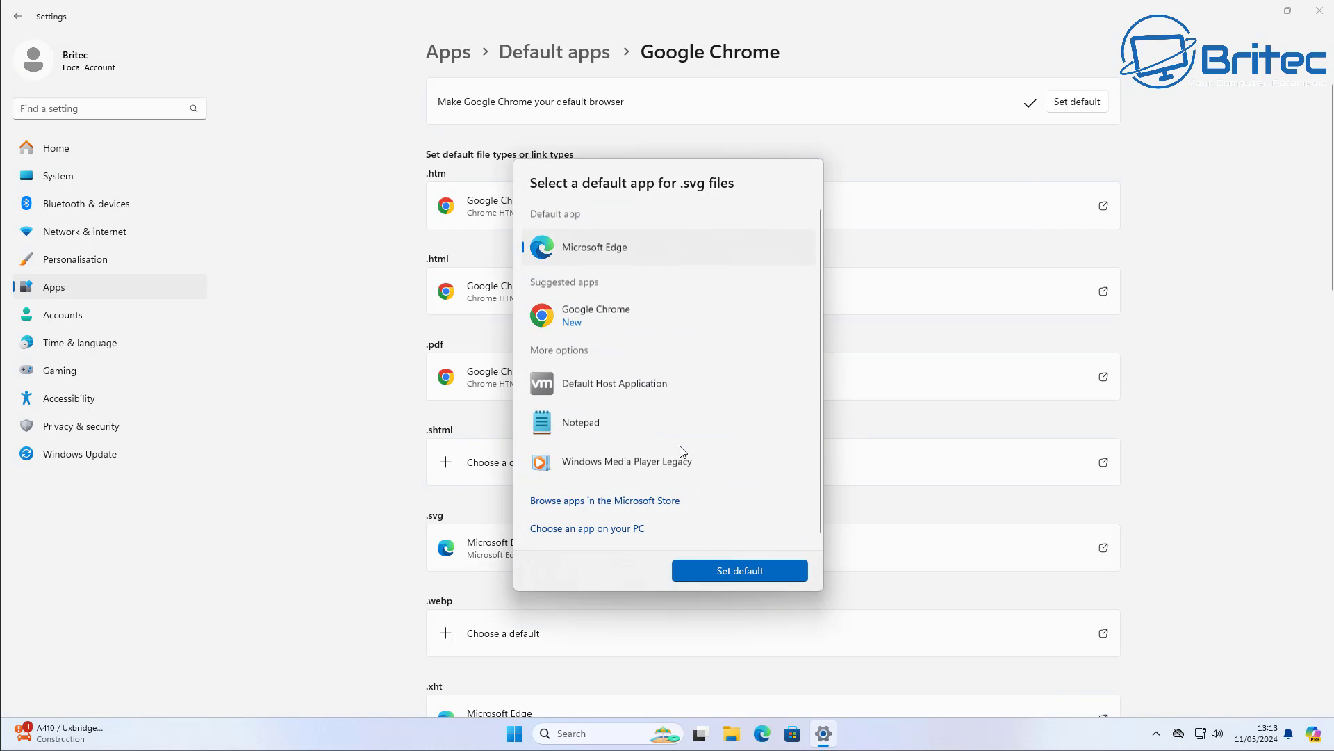
click(580, 317)
click(741, 571)
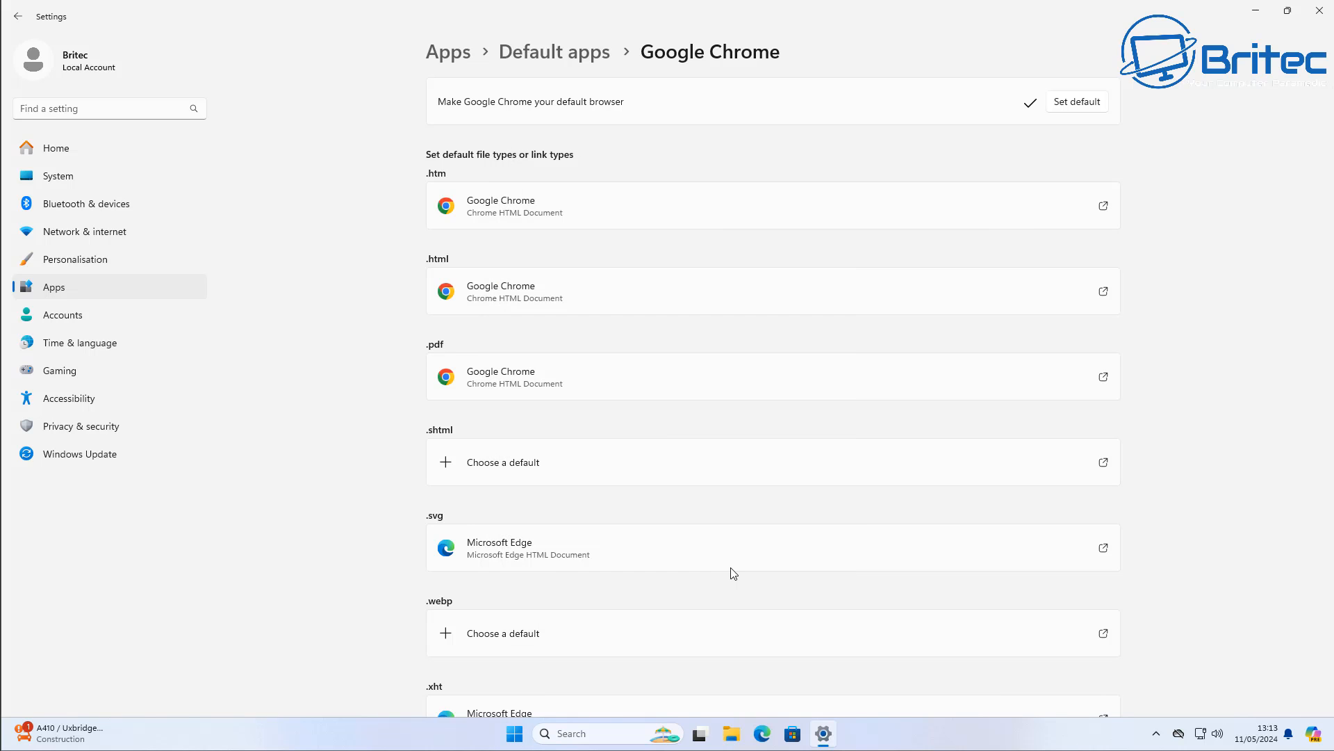
scroll(1003, 585, down, 3)
click(649, 429)
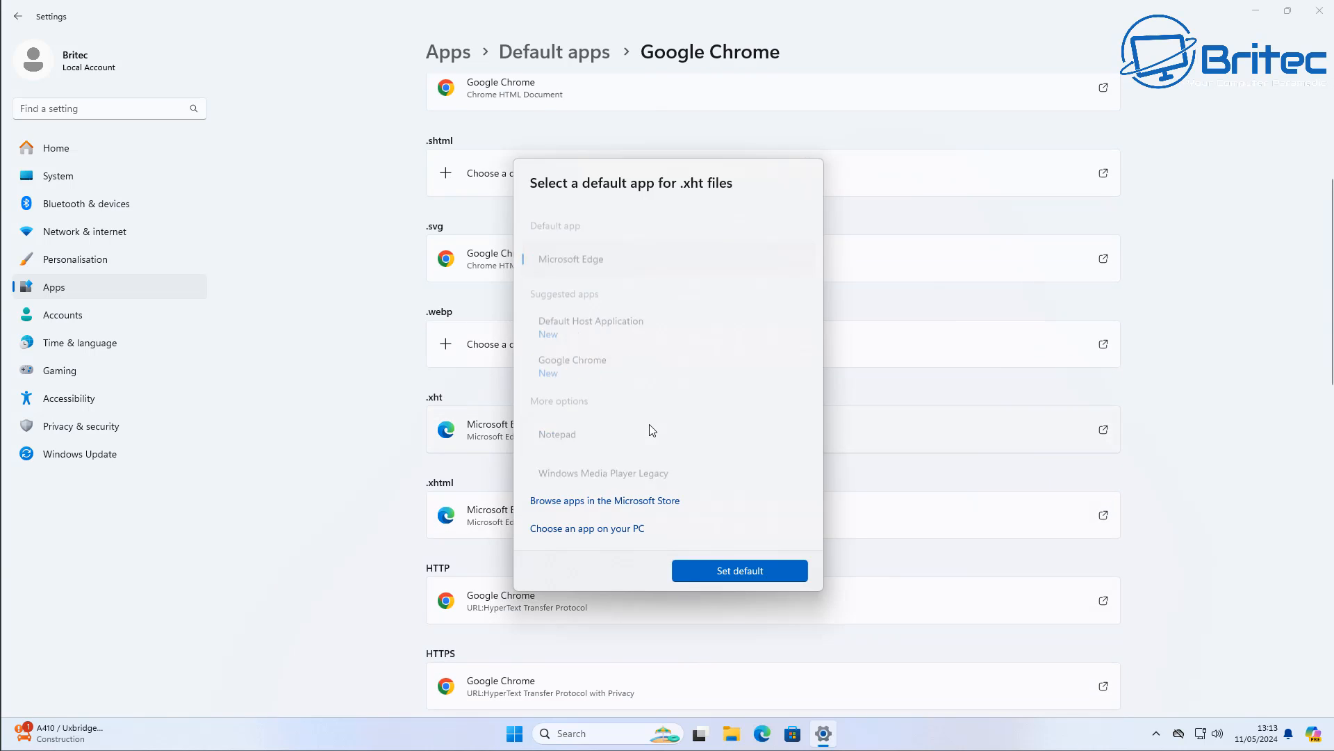
click(607, 365)
click(752, 571)
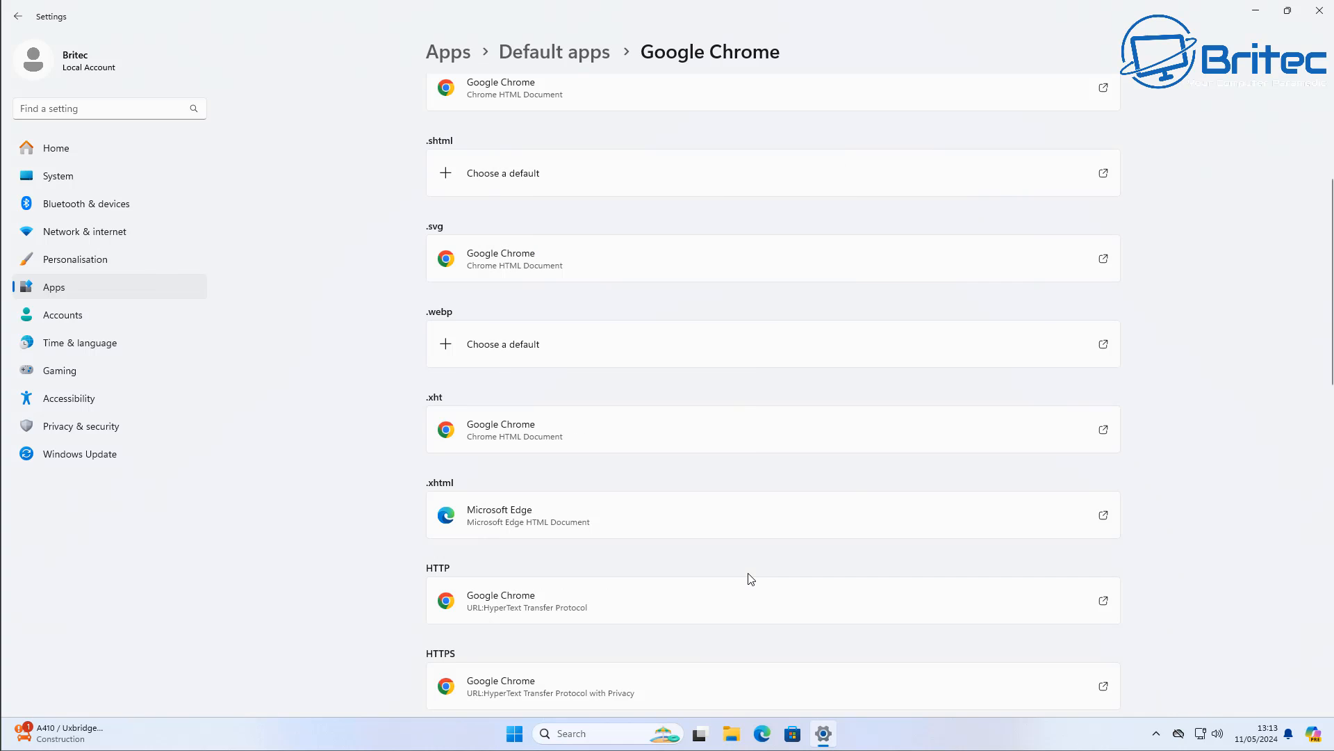
click(662, 521)
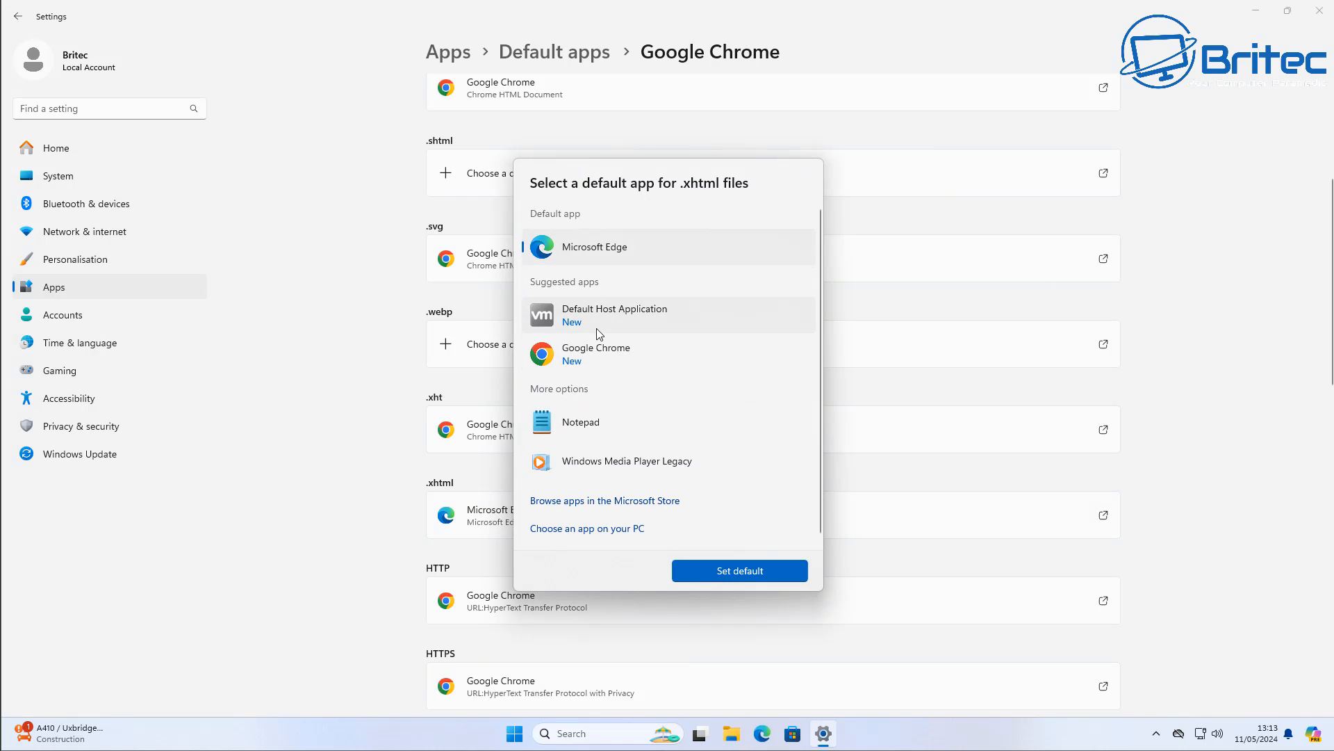
click(596, 358)
click(719, 569)
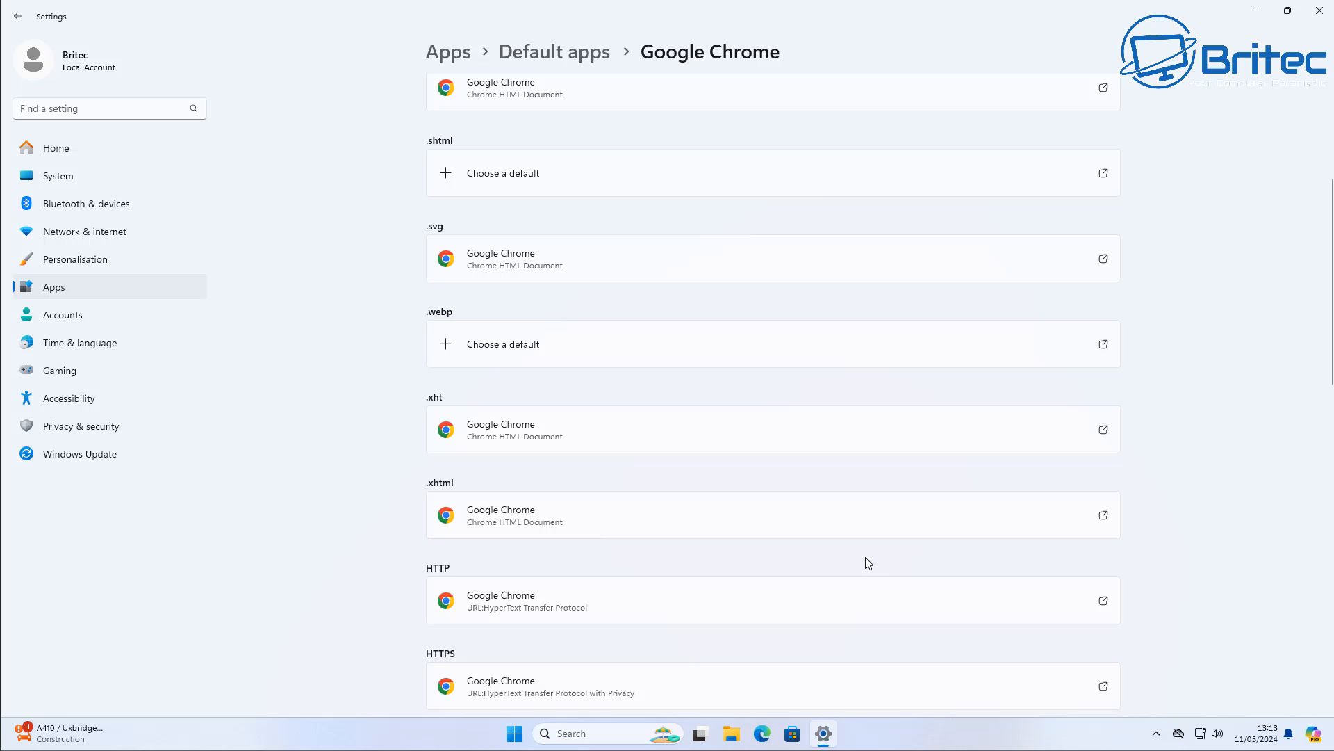
scroll(865, 563, down, 1)
scroll(865, 566, down, 4)
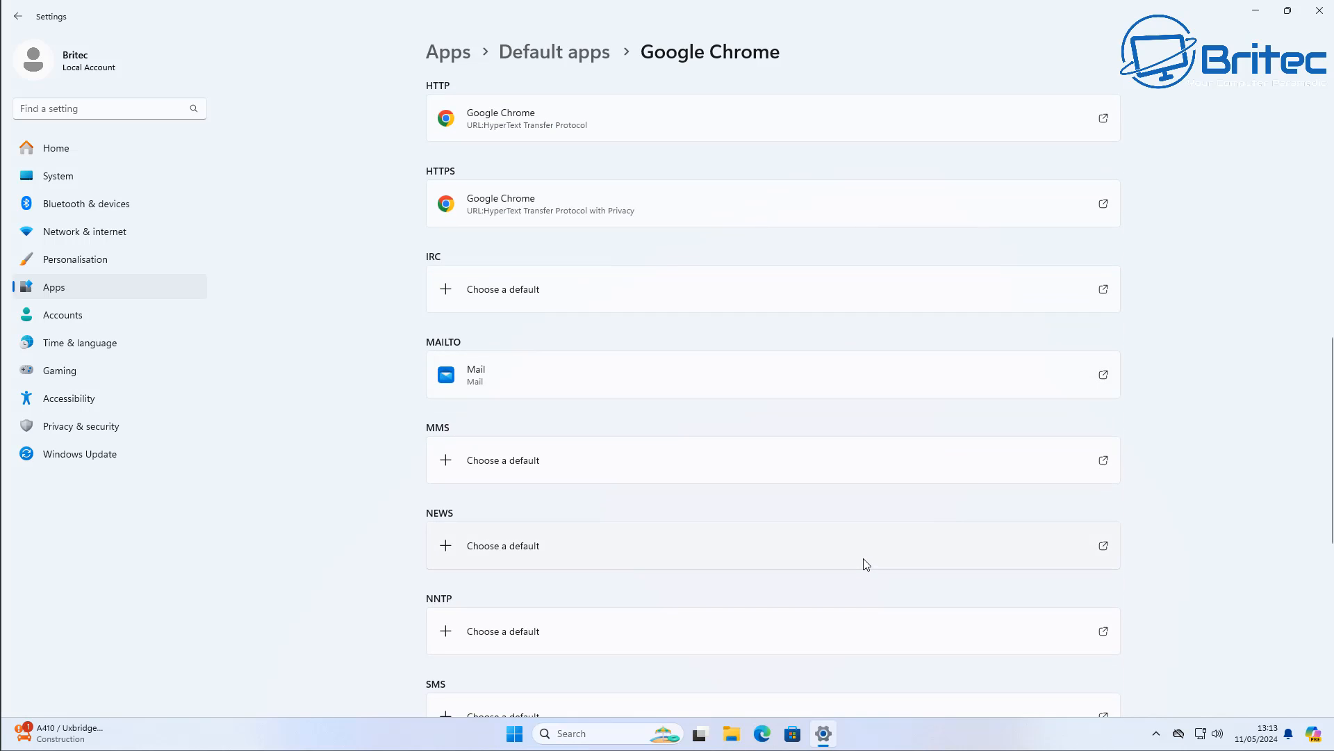
scroll(864, 563, up, 2)
scroll(864, 565, up, 5)
scroll(866, 563, up, 1)
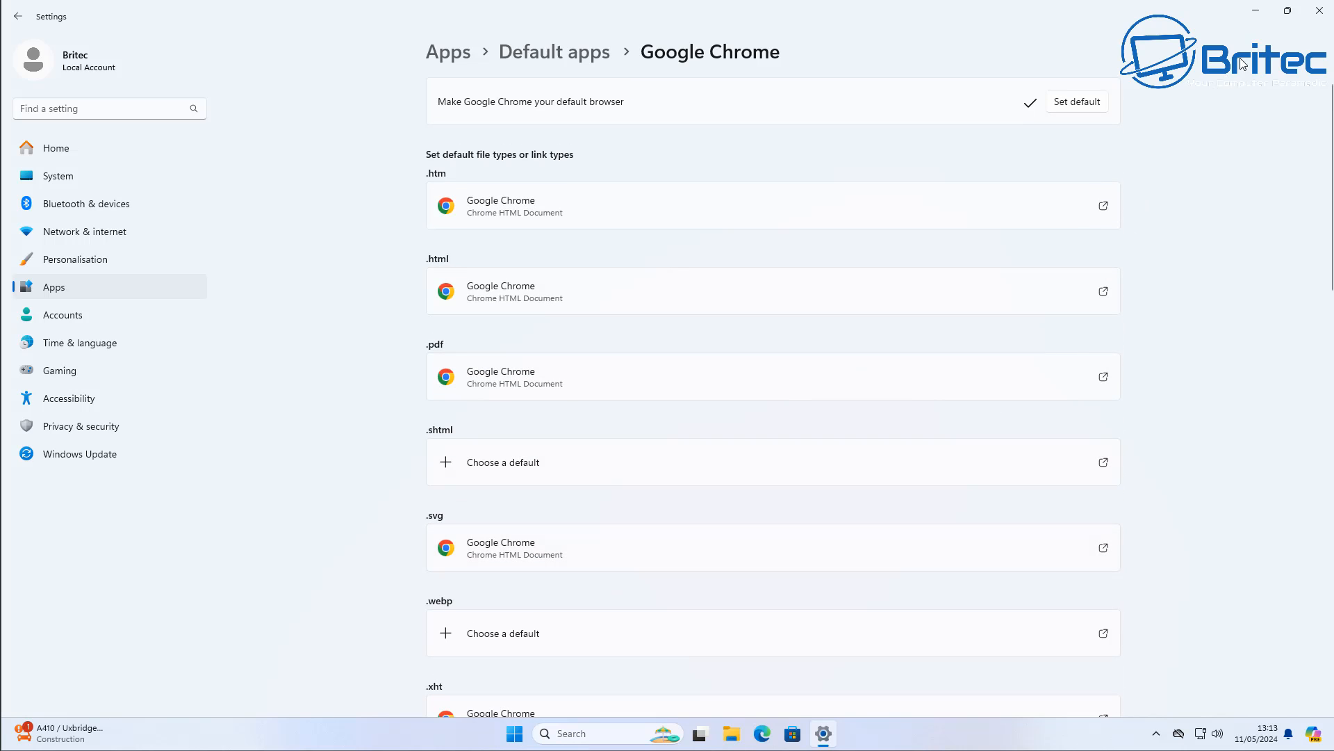
Search Google for 'wise uninstaller' in Chrome and download Wise Program Uninstaller from WiseCleaner.
click(1319, 11)
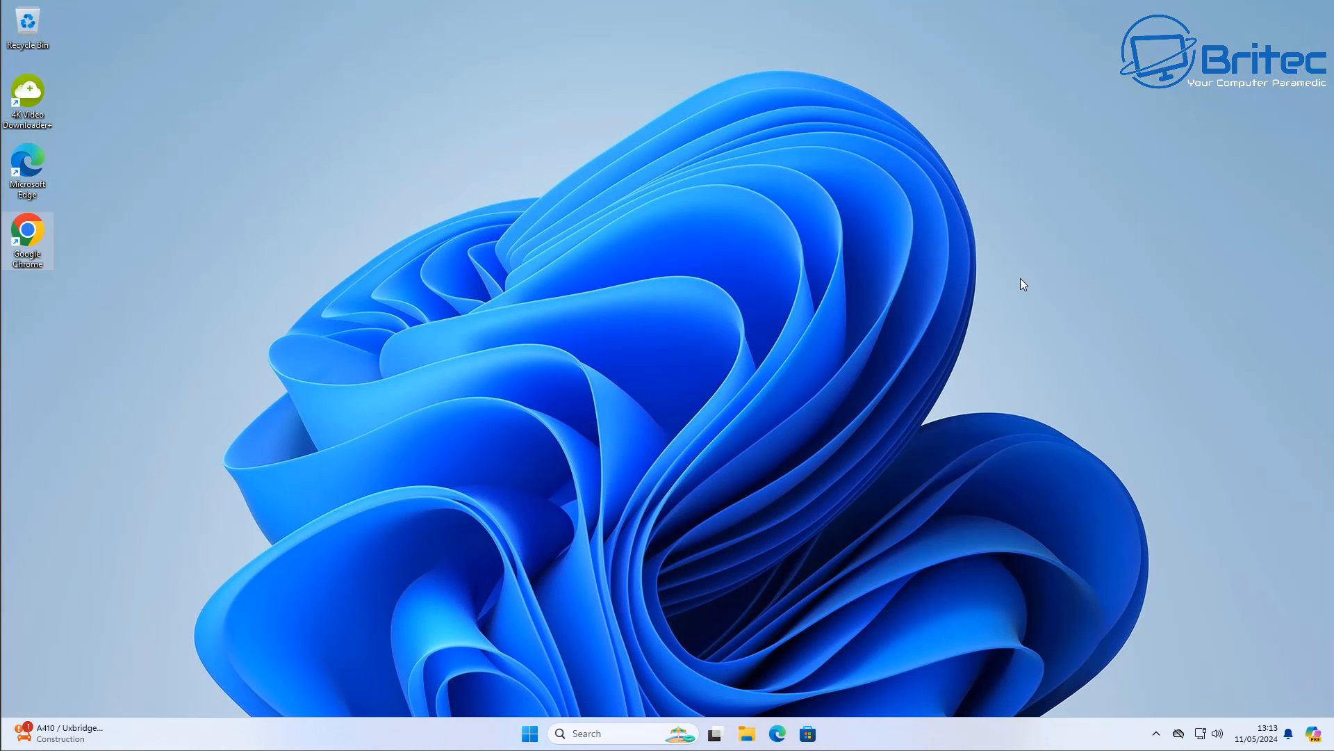
double_click(23, 247)
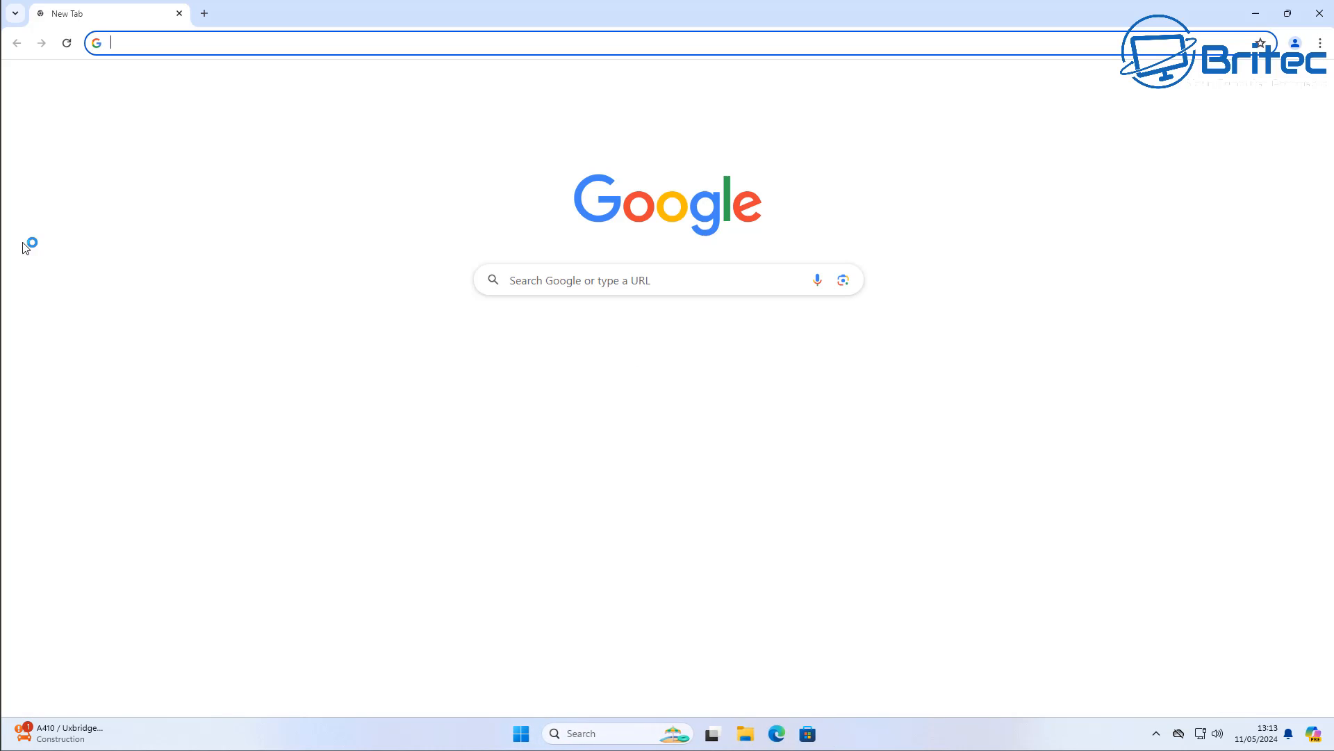
click(534, 281)
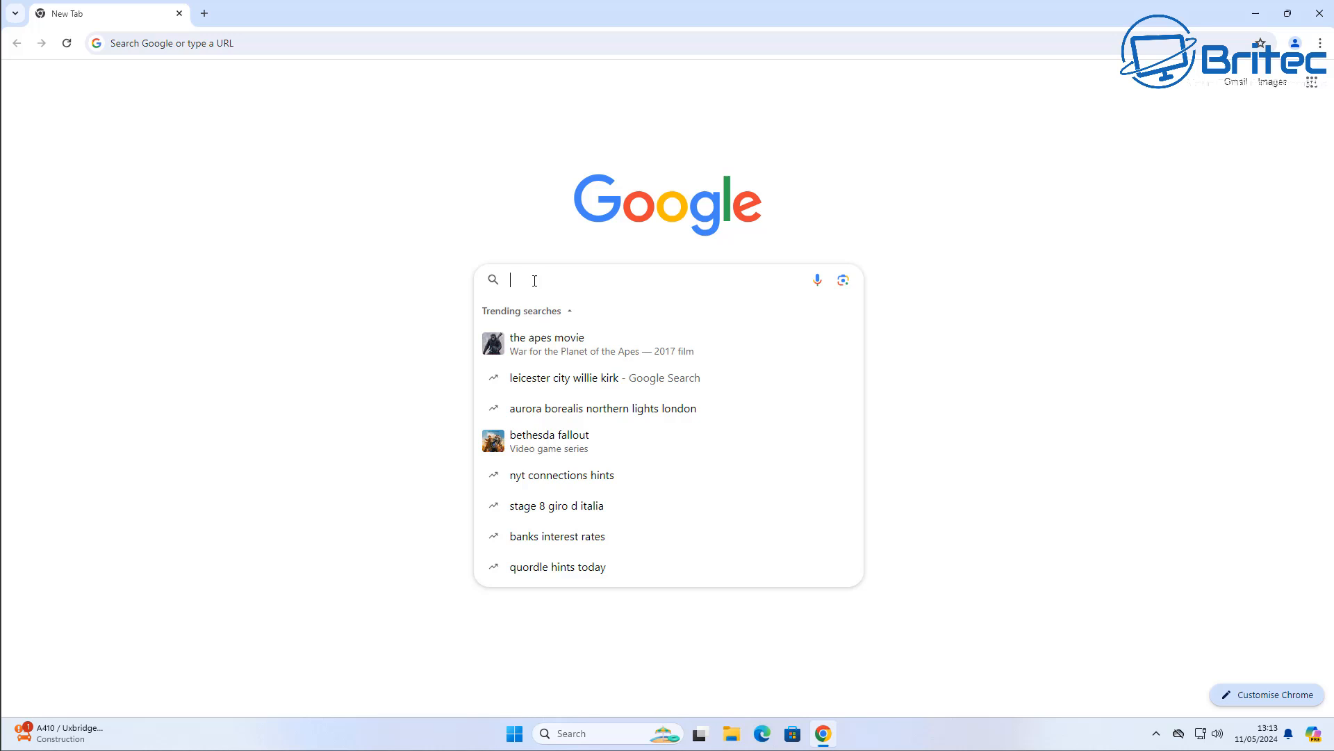
text(wi)
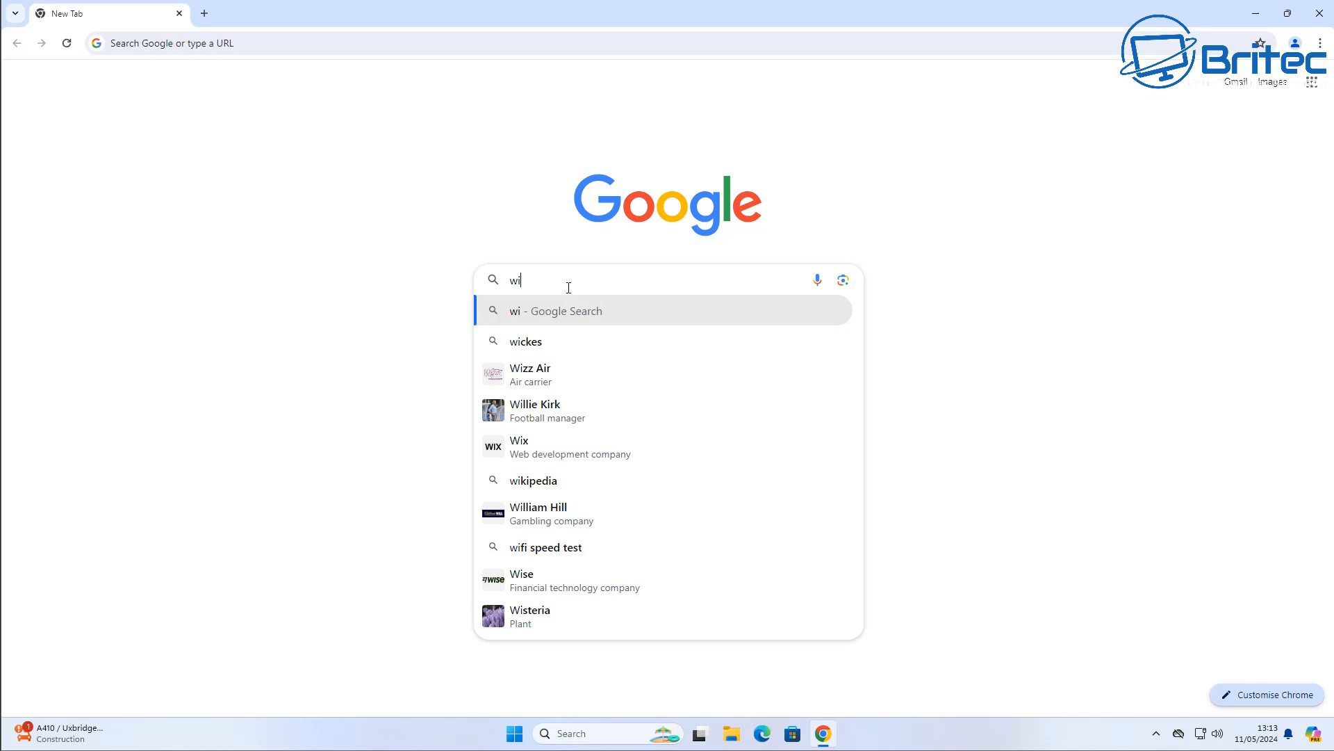
text(se )
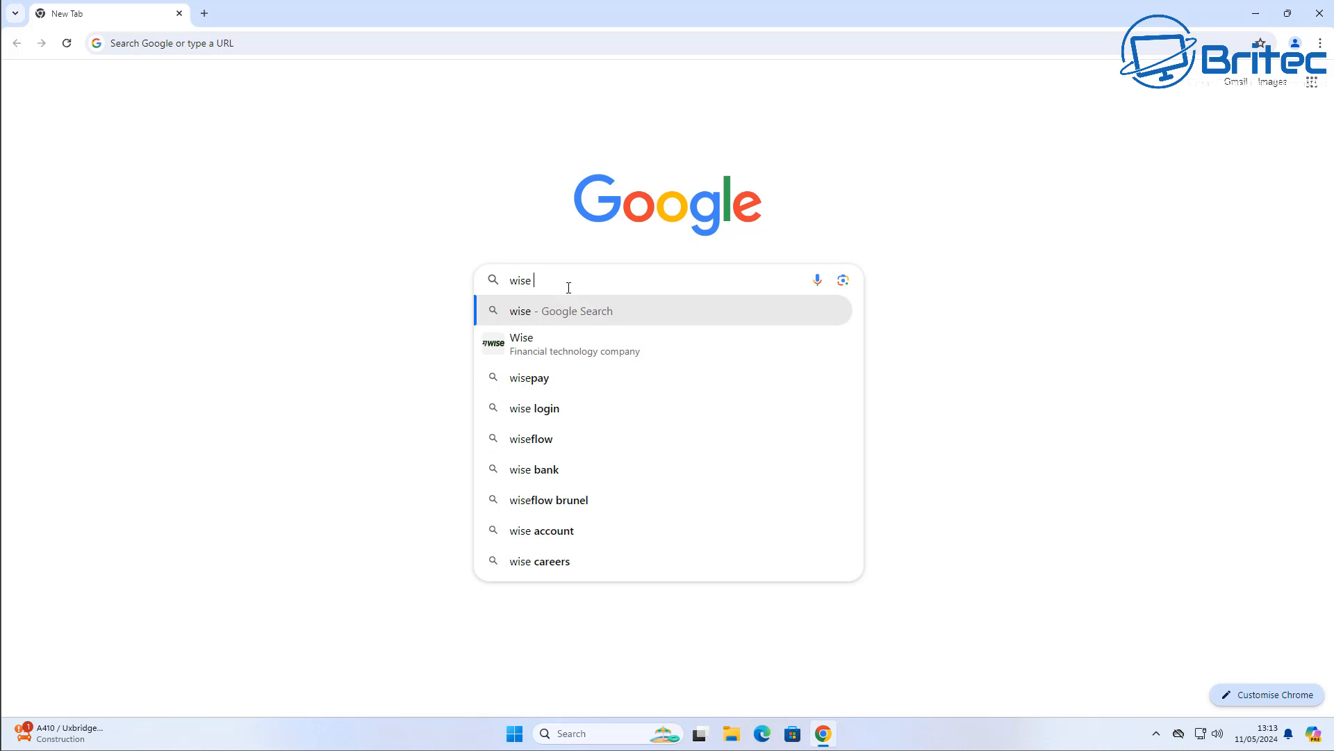
text(uninst)
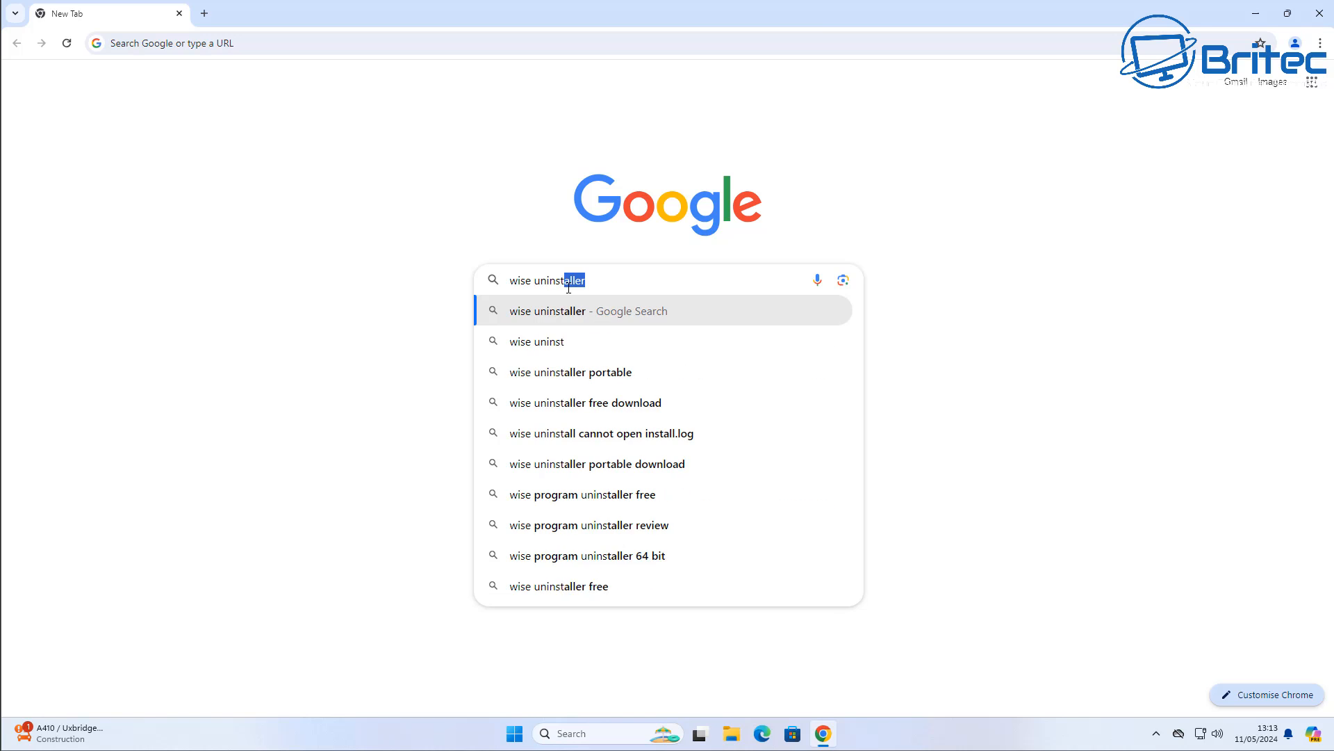
text(aller)
key(Return)
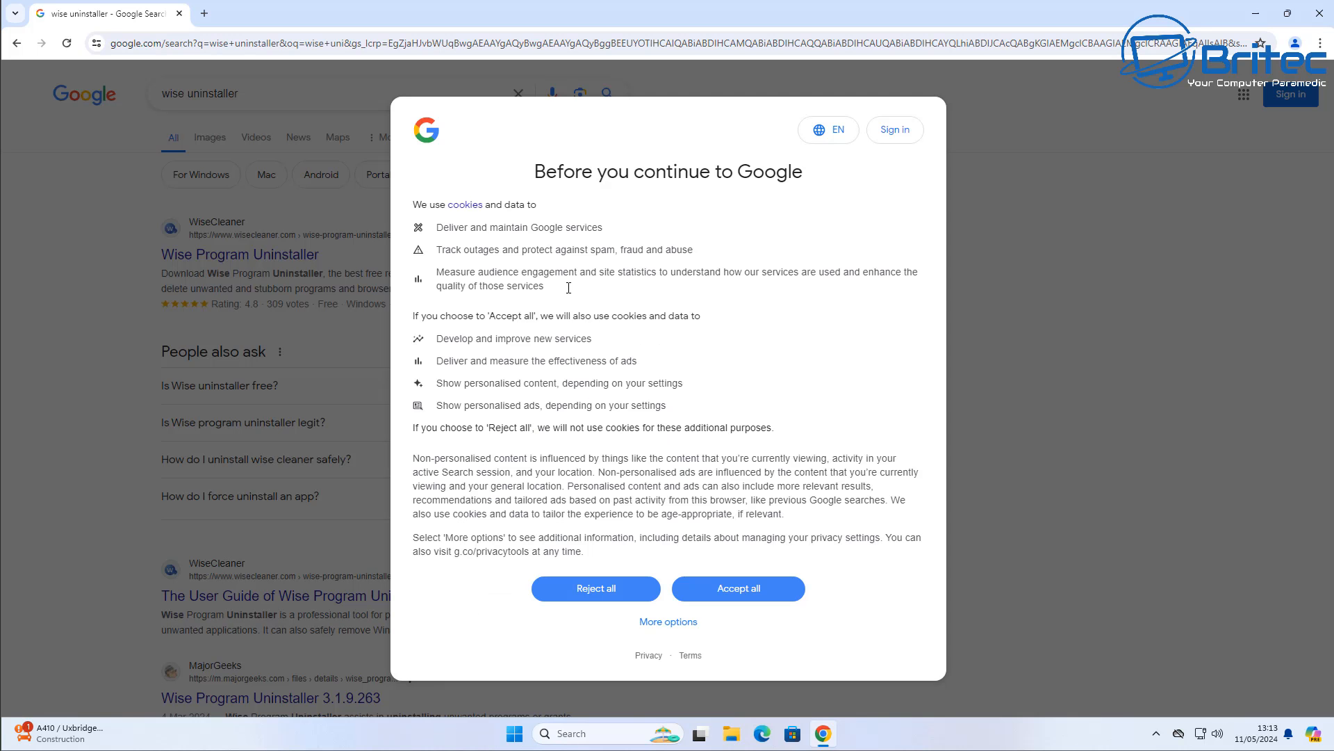
click(782, 584)
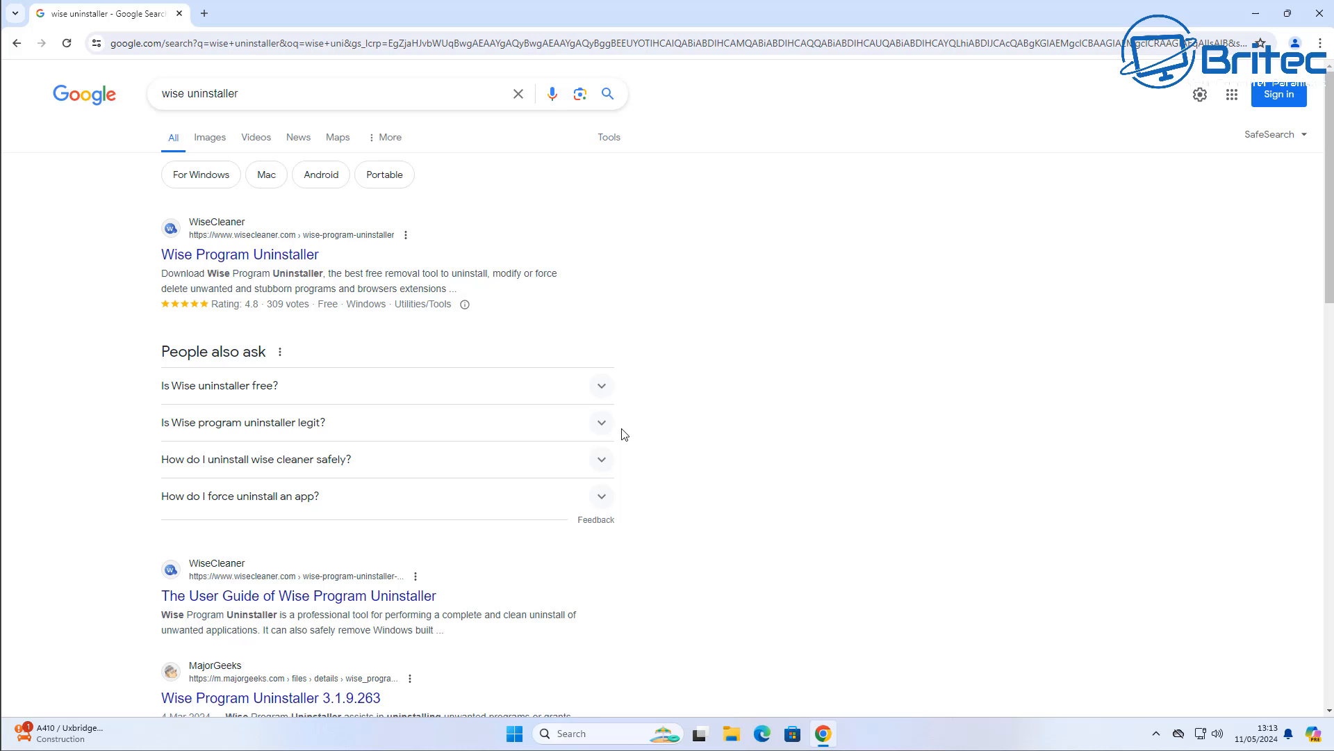
click(280, 267)
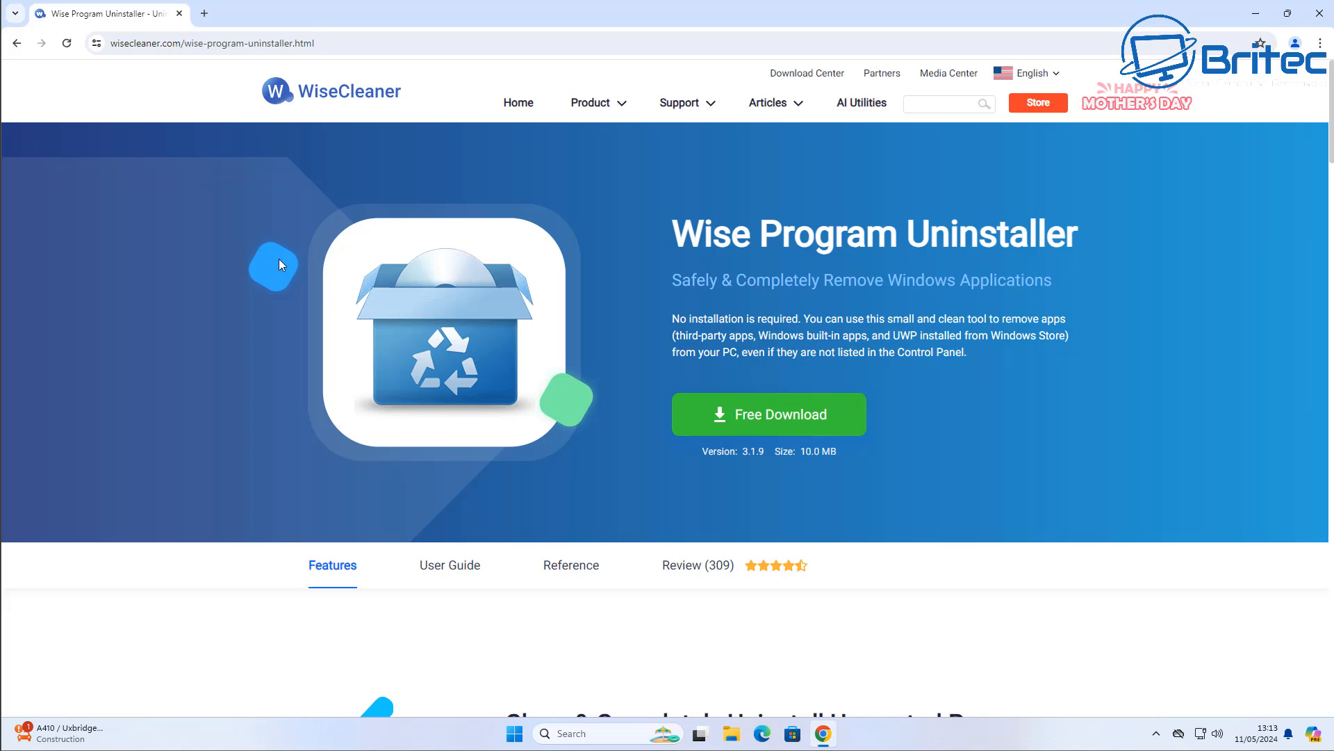
click(792, 417)
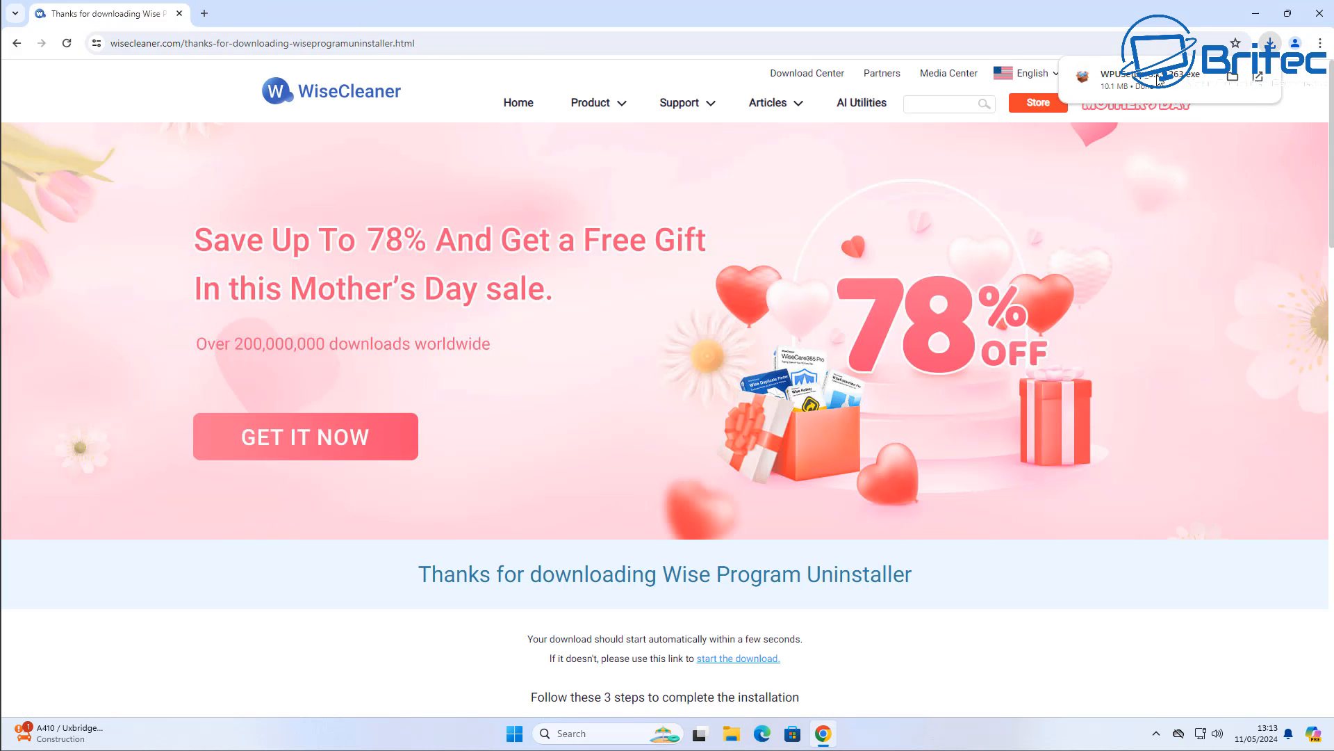
Allow and run the installer, untick viewing the user guide, and finish to launch the uninstaller.
click(1319, 18)
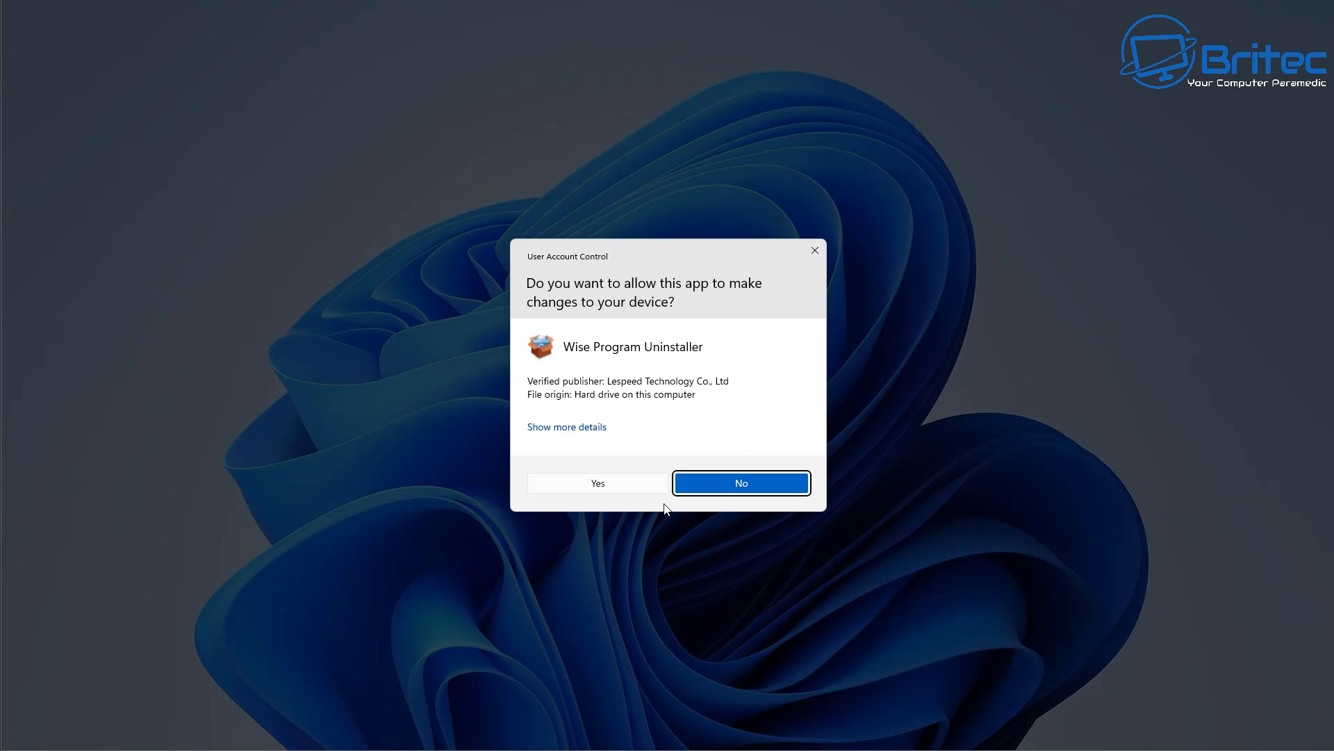
click(626, 489)
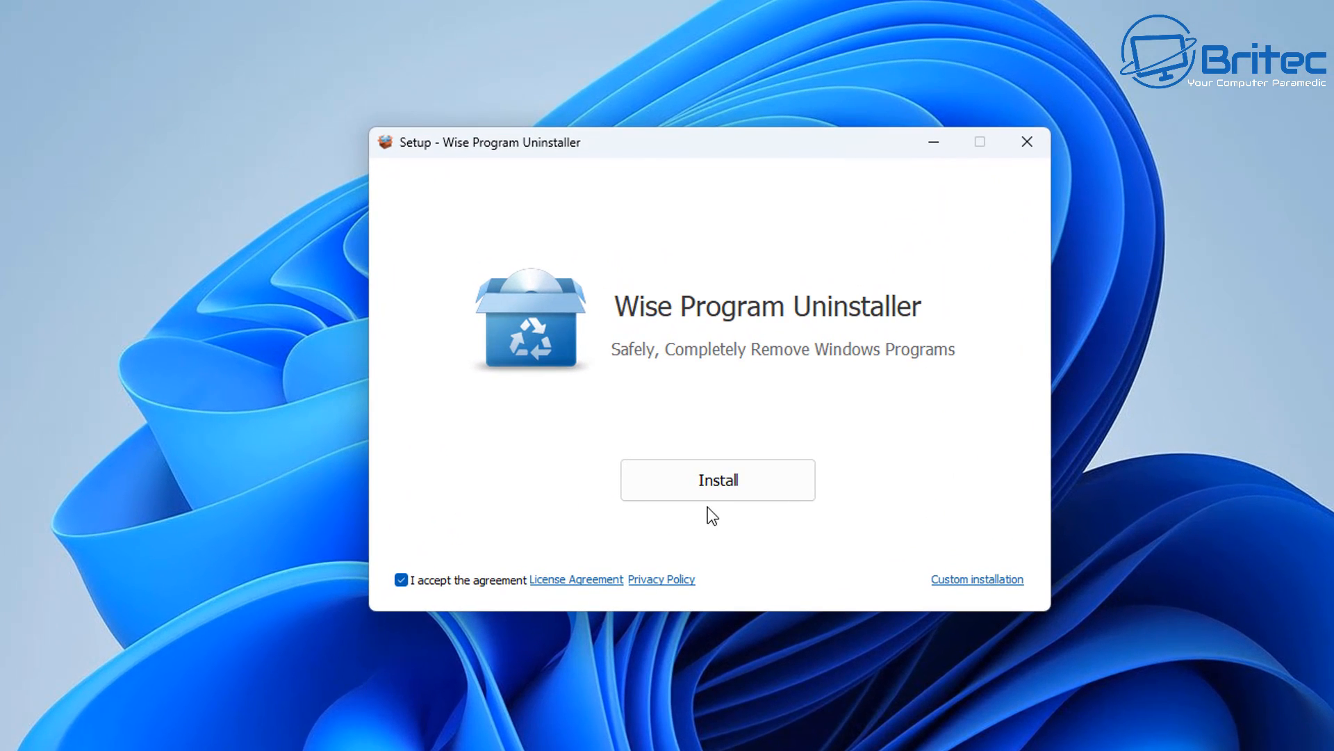
click(710, 478)
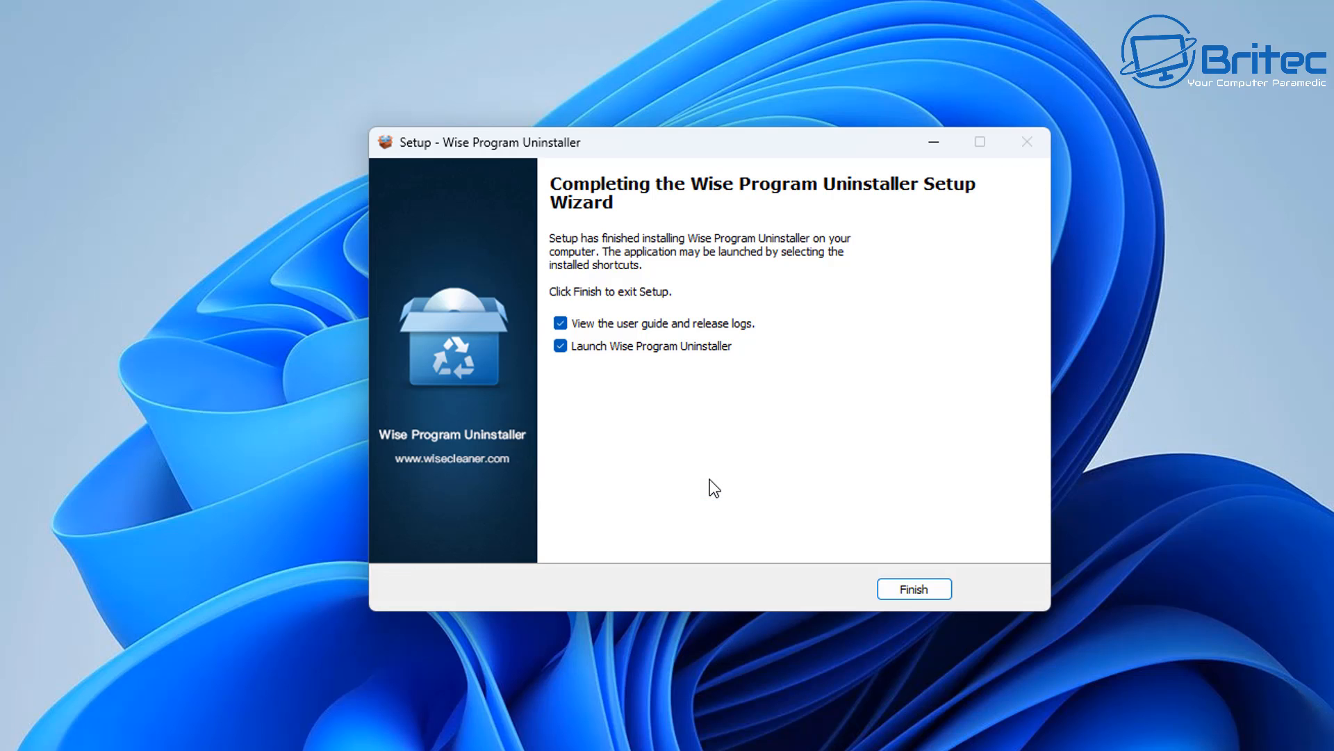
click(561, 324)
click(918, 589)
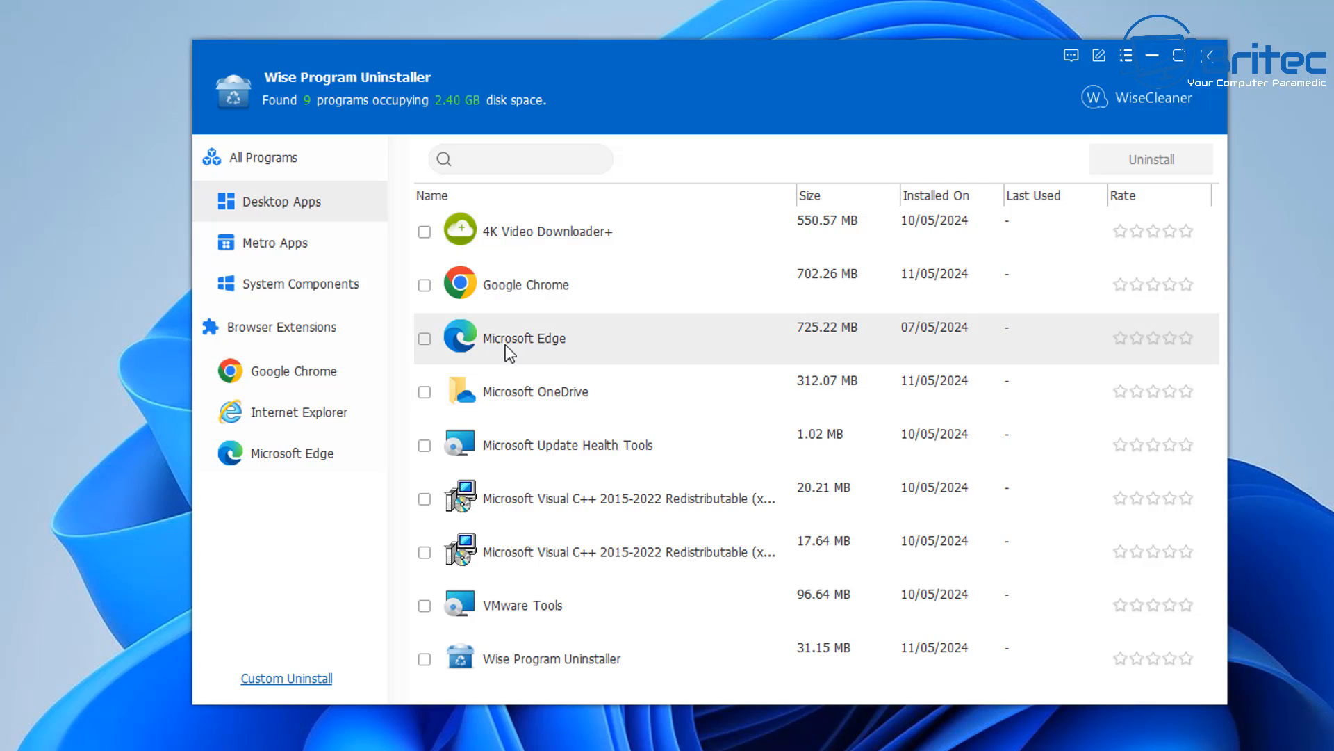
Force Uninstall Microsoft Edge, confirm, remove its leftover files and registry entries, and dismiss the report.
click(544, 338)
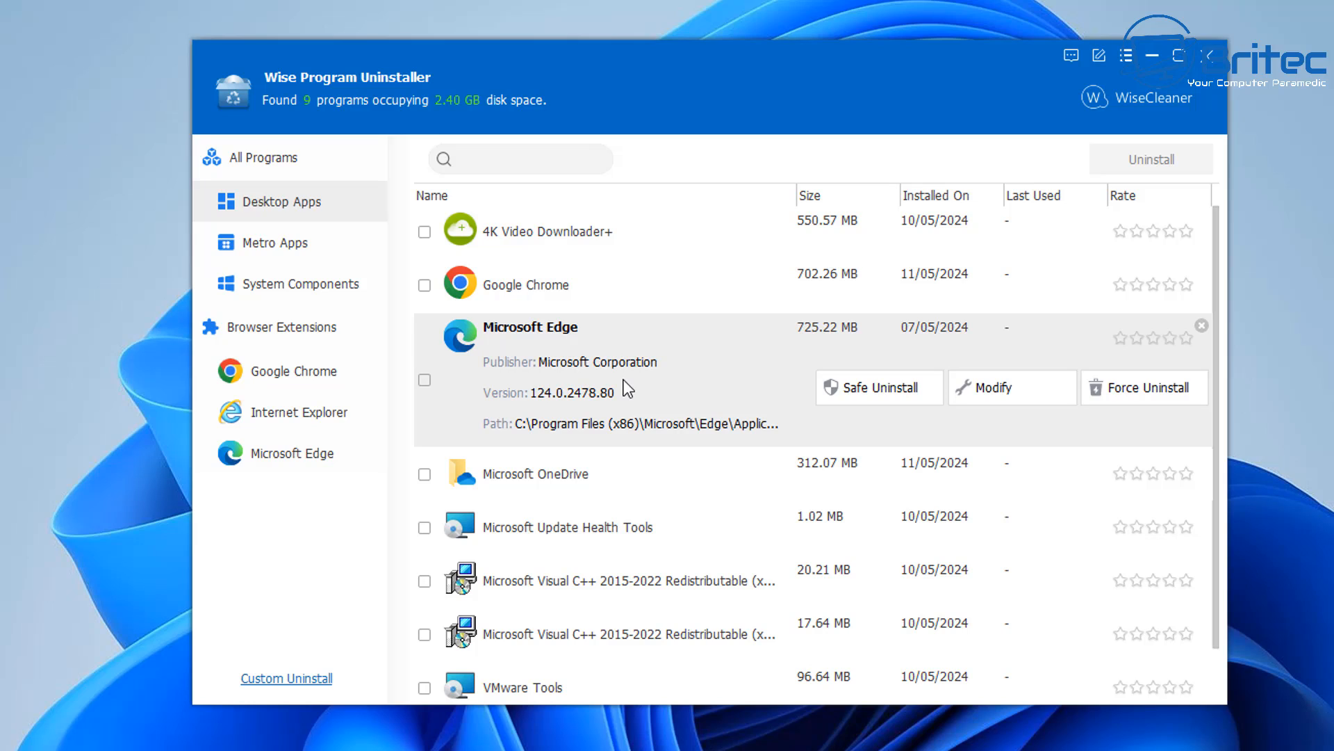
click(1126, 387)
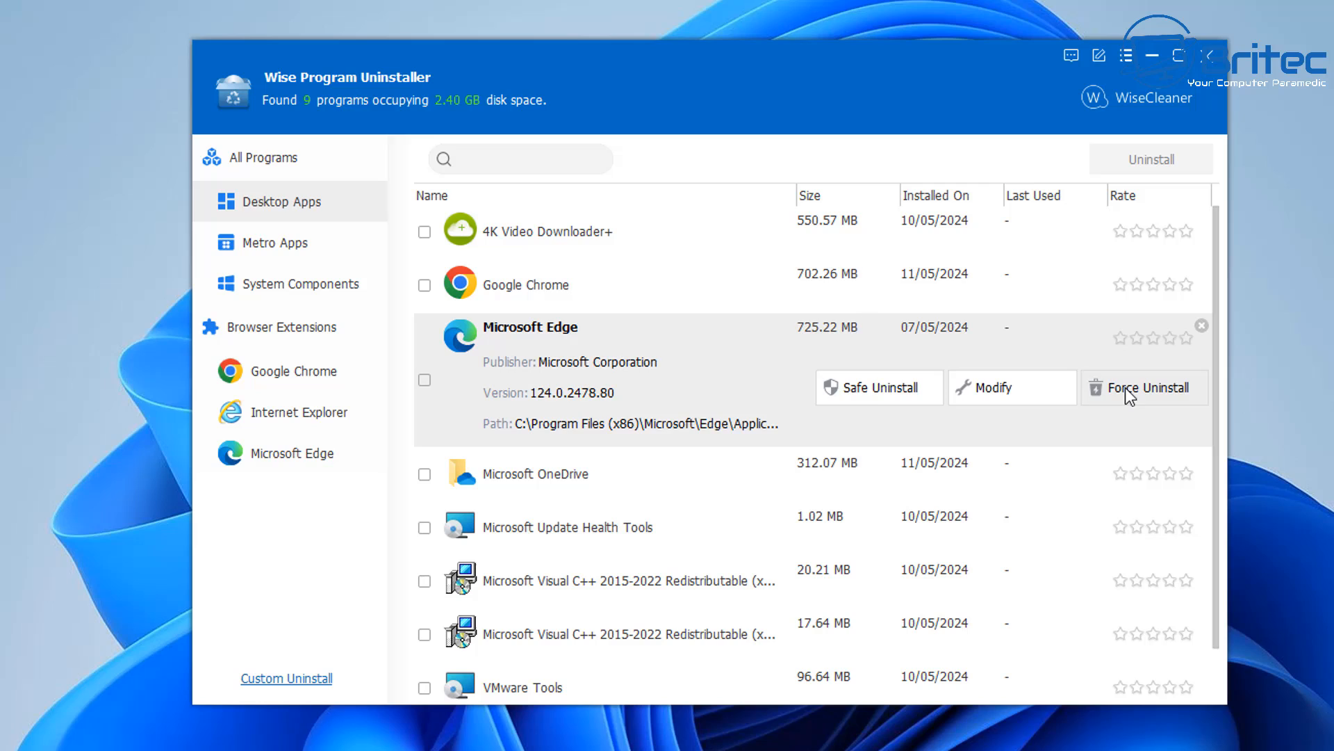
click(1126, 386)
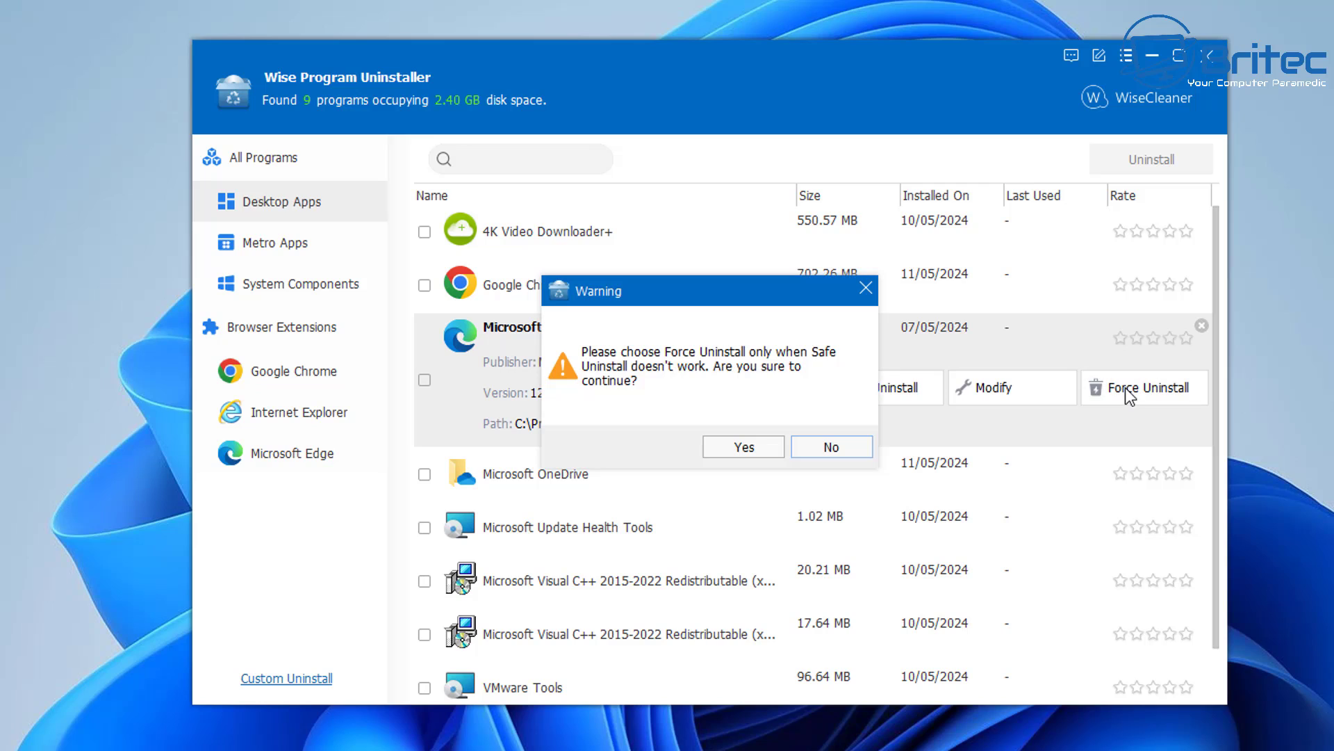
click(744, 452)
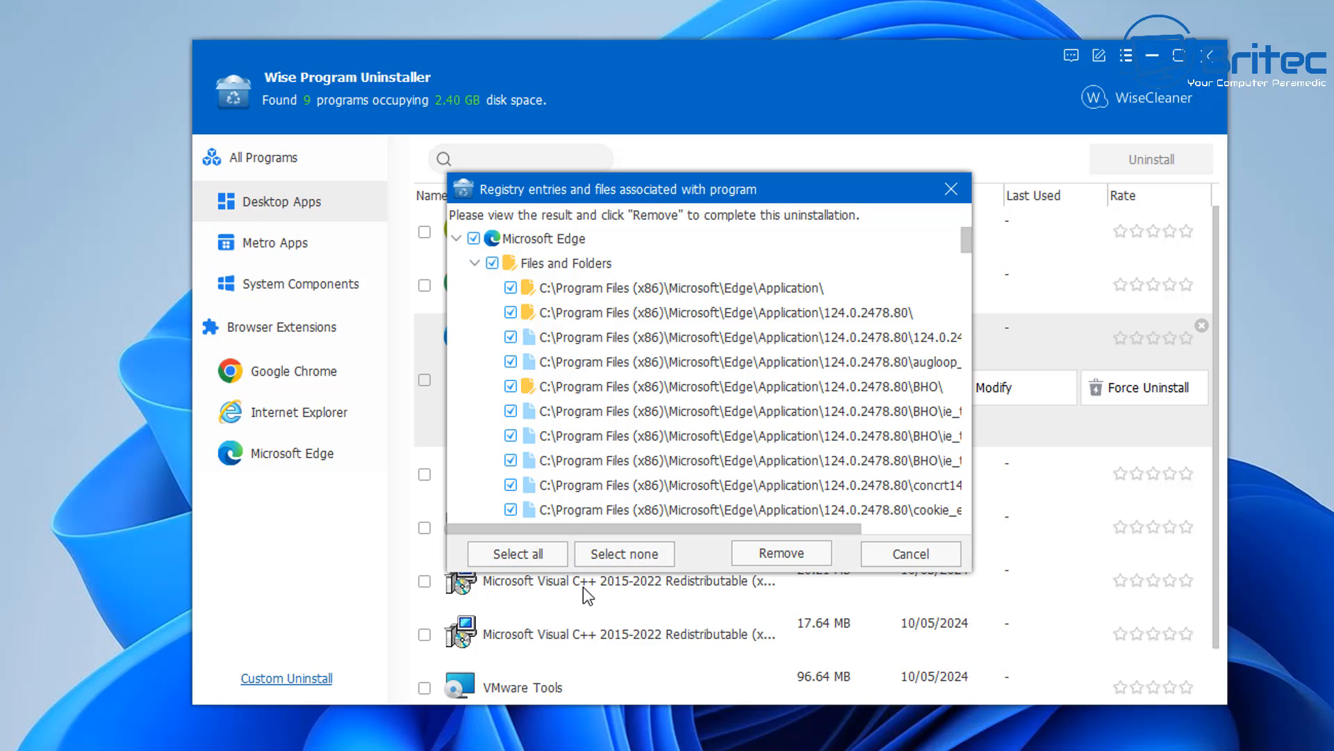
click(739, 556)
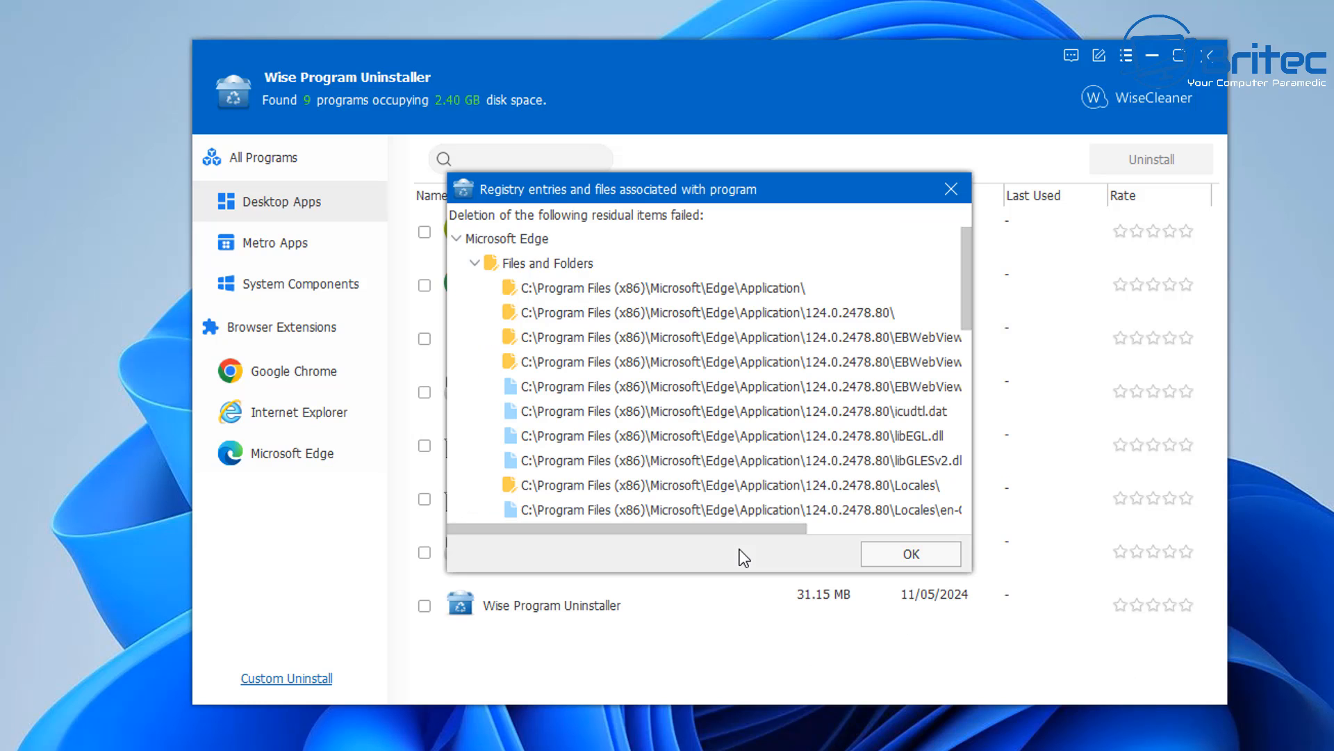
click(900, 561)
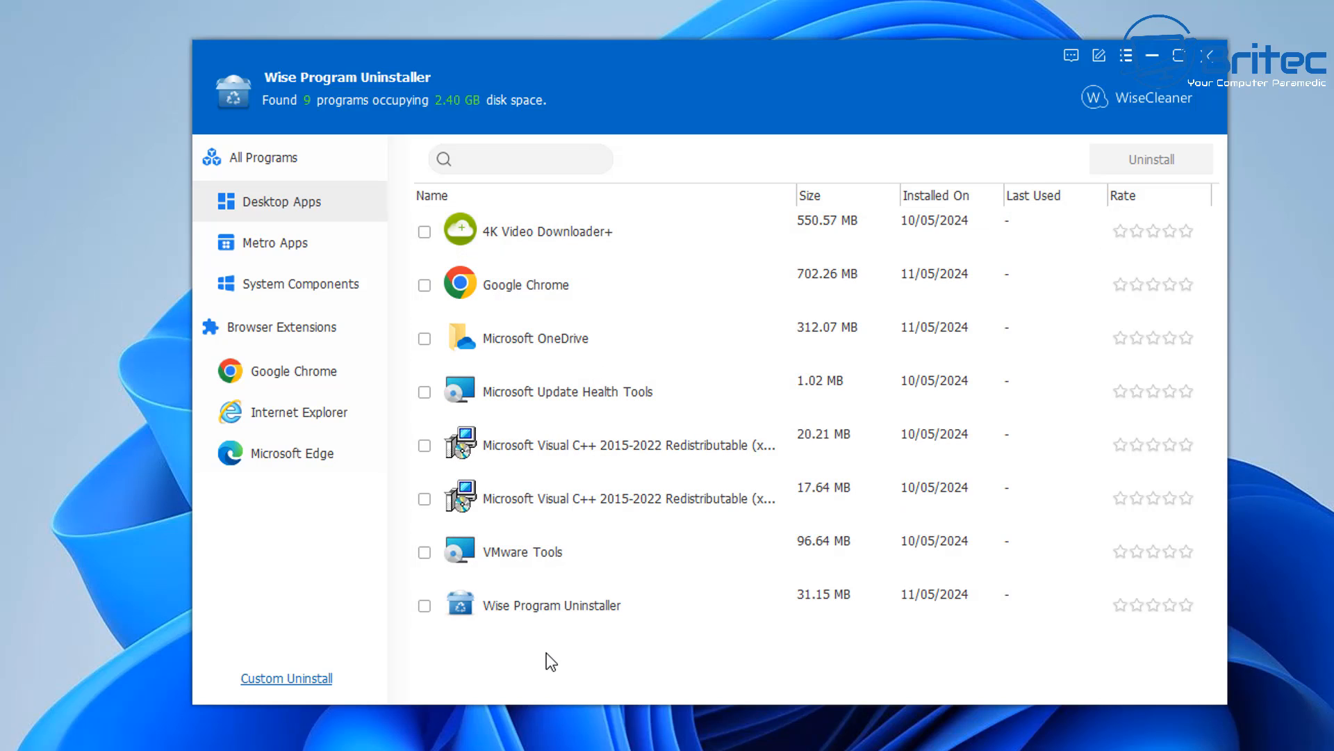
Force Uninstall Microsoft OneDrive, confirm, remove its leftover files and registry entries, and dismiss the report.
click(554, 339)
click(1114, 394)
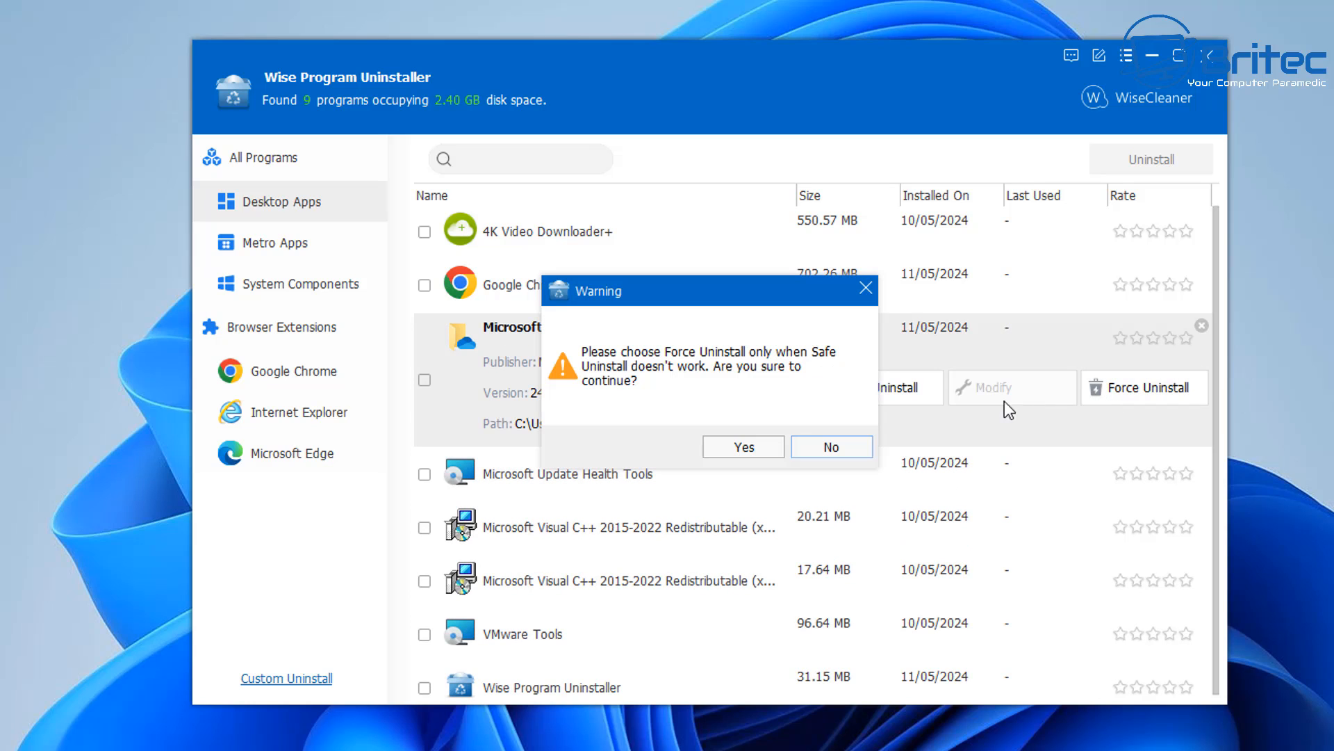
click(744, 445)
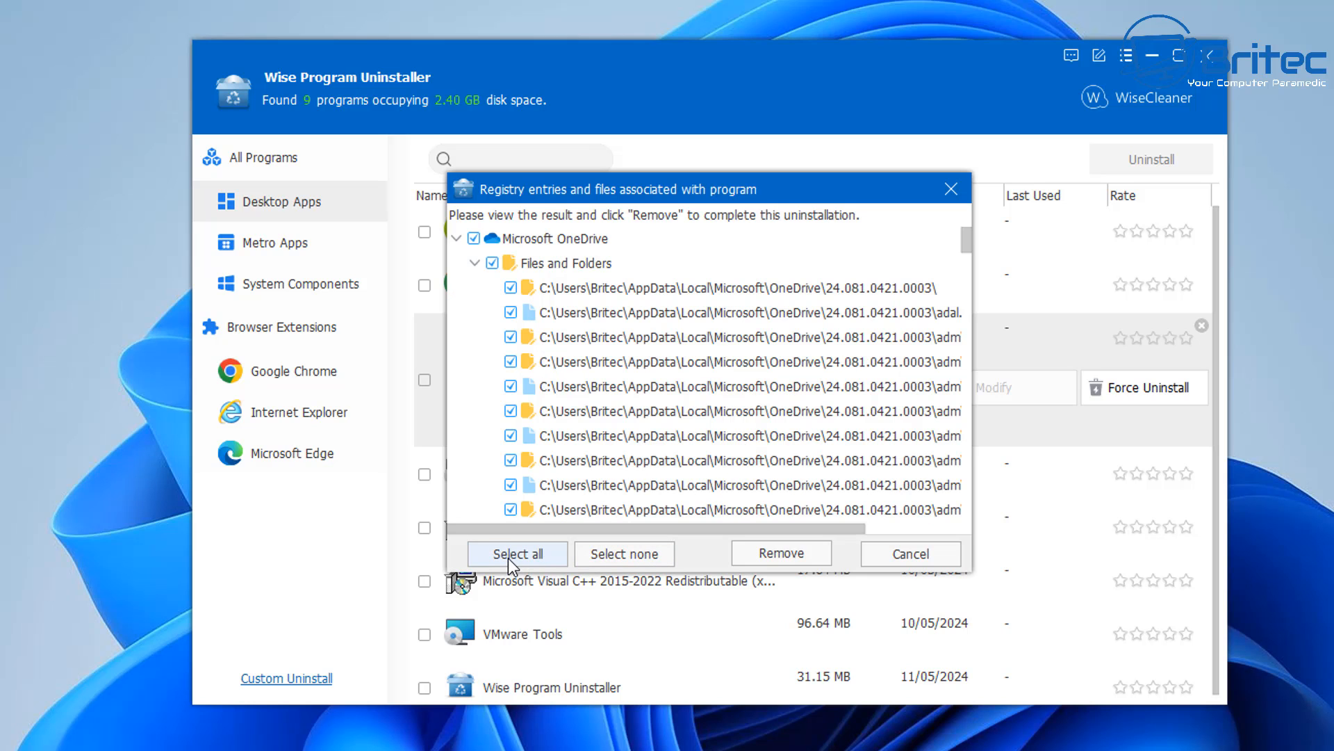
click(804, 554)
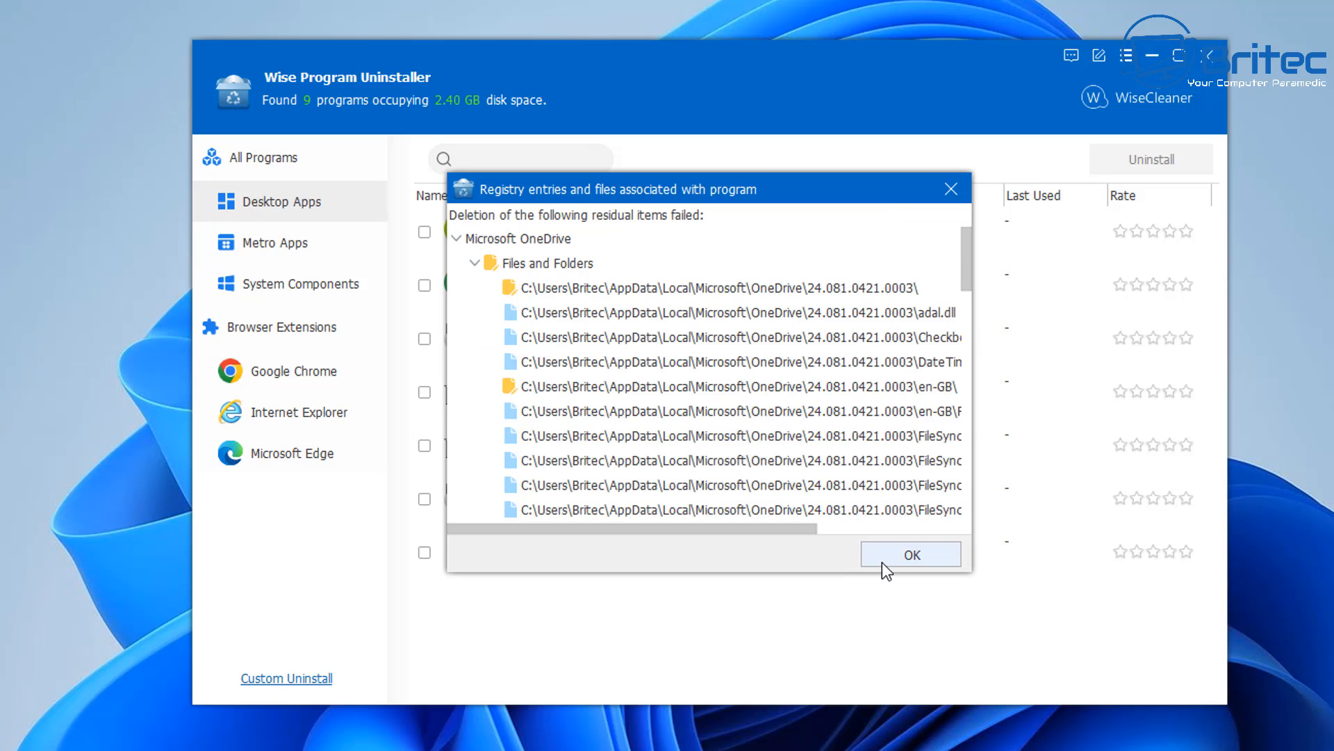
click(883, 559)
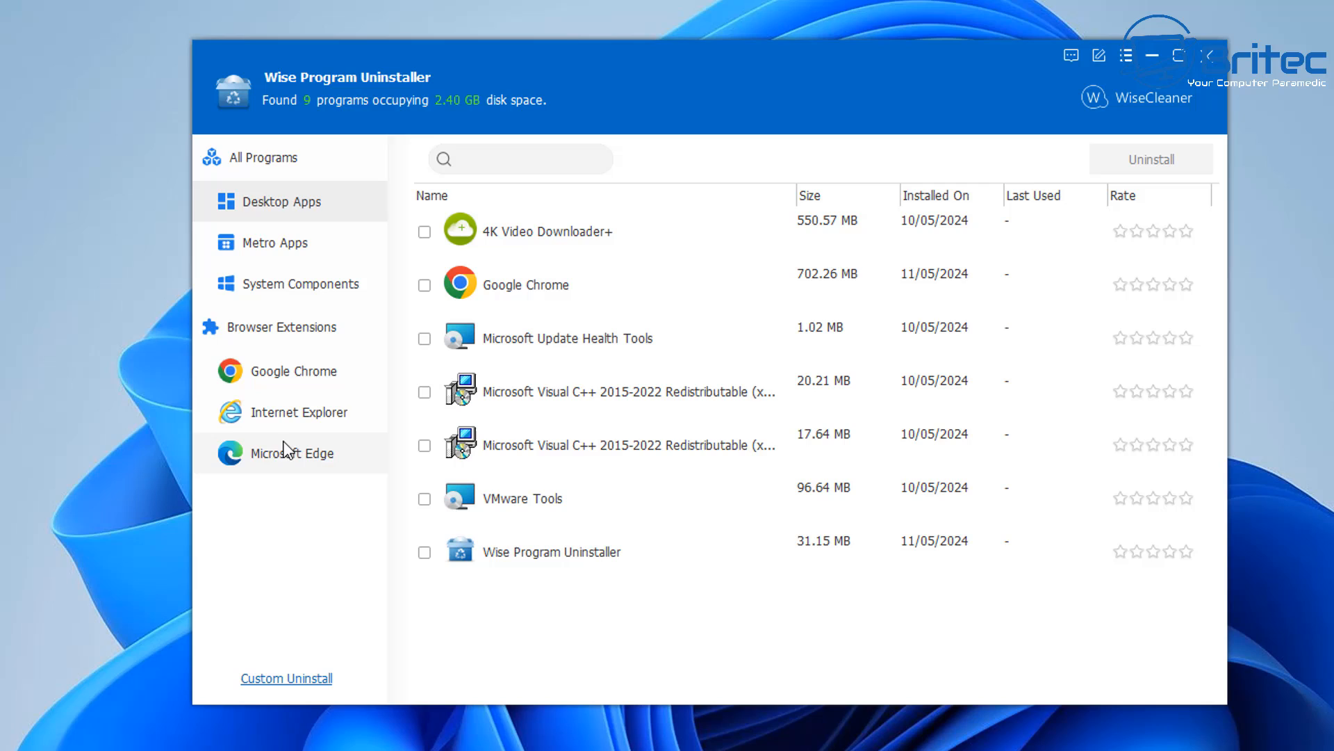
Uninstall both Microsoft Edge extensions: relevant text changes and Google Docs Offline.
click(316, 460)
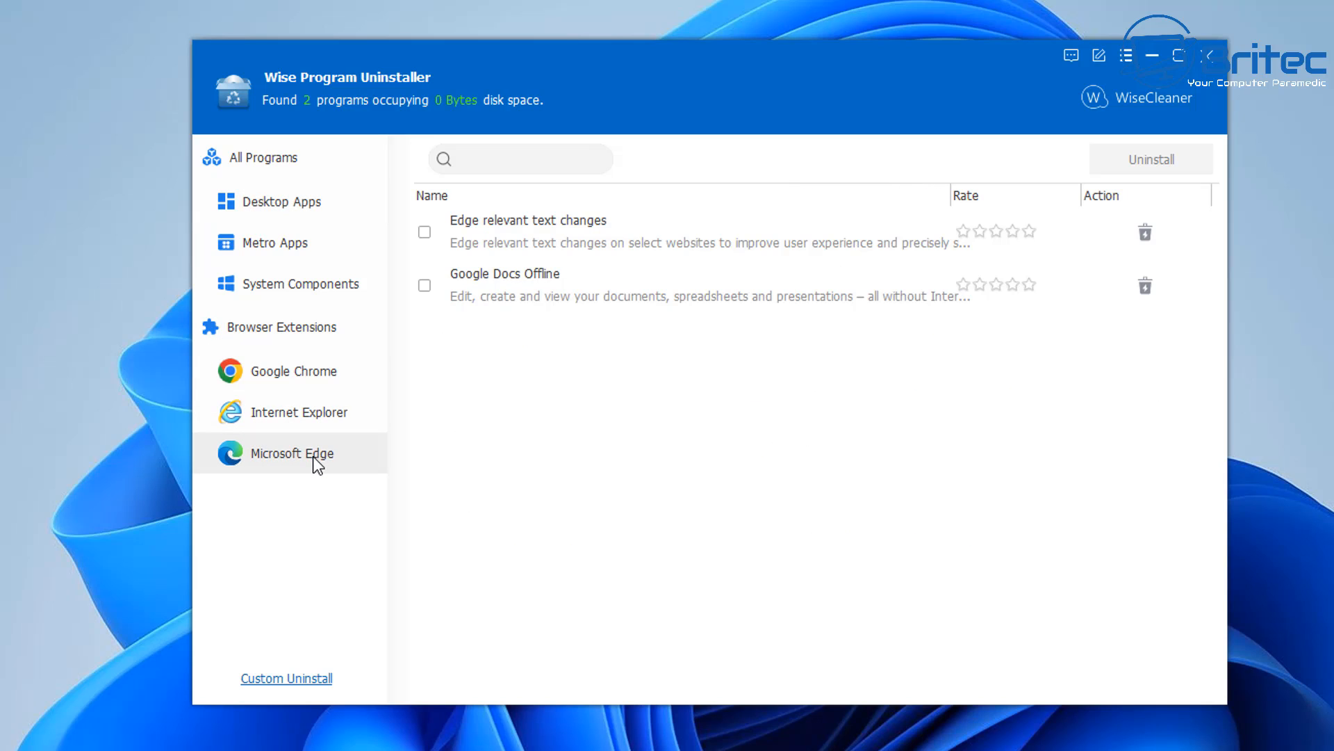
click(426, 232)
click(424, 285)
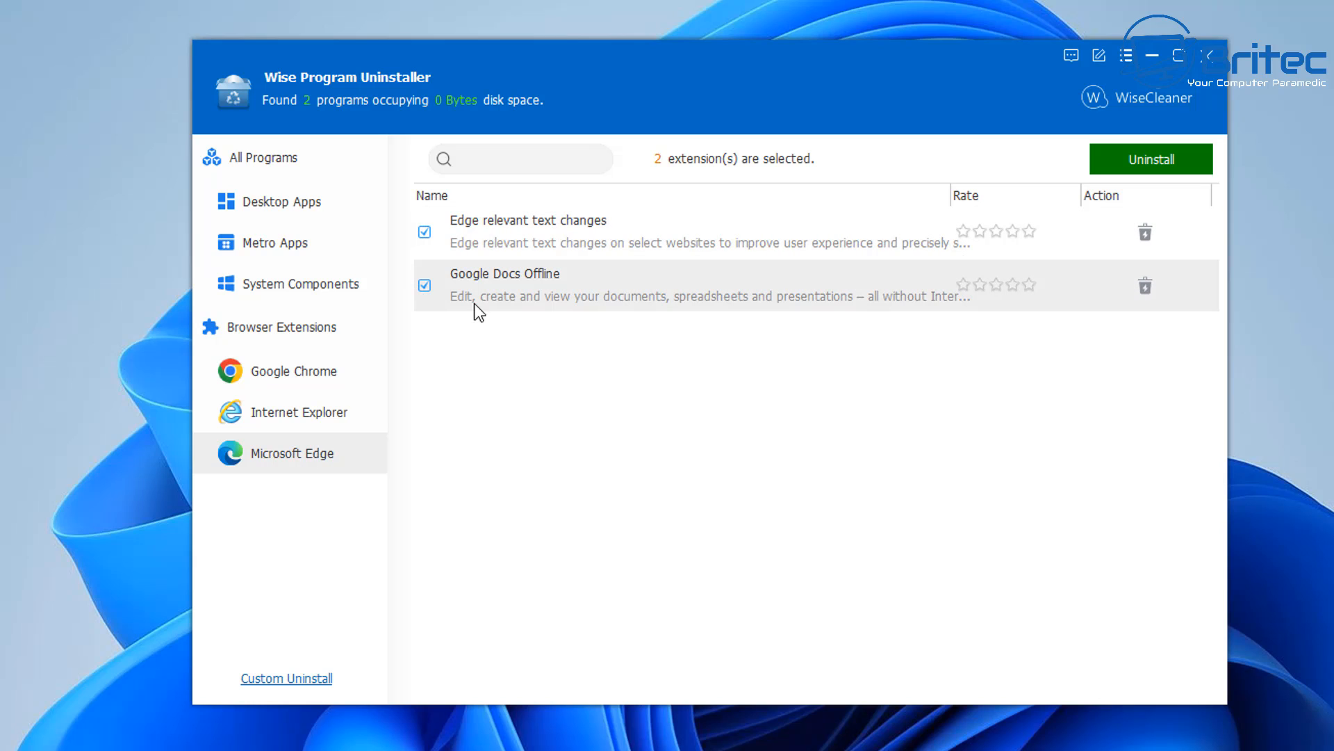
click(1136, 165)
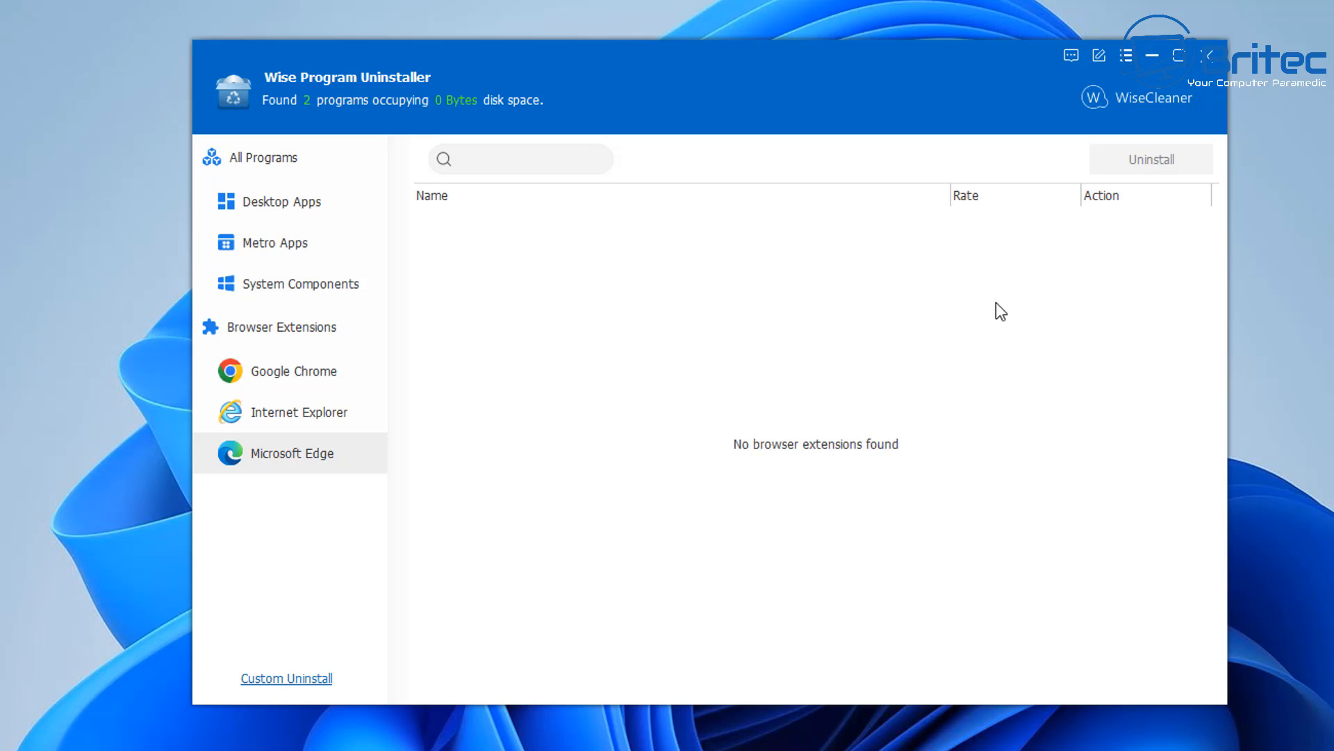
Uninstall both IEToEdge BHO Internet Explorer add-ons and return to the Browser Extensions list.
click(288, 417)
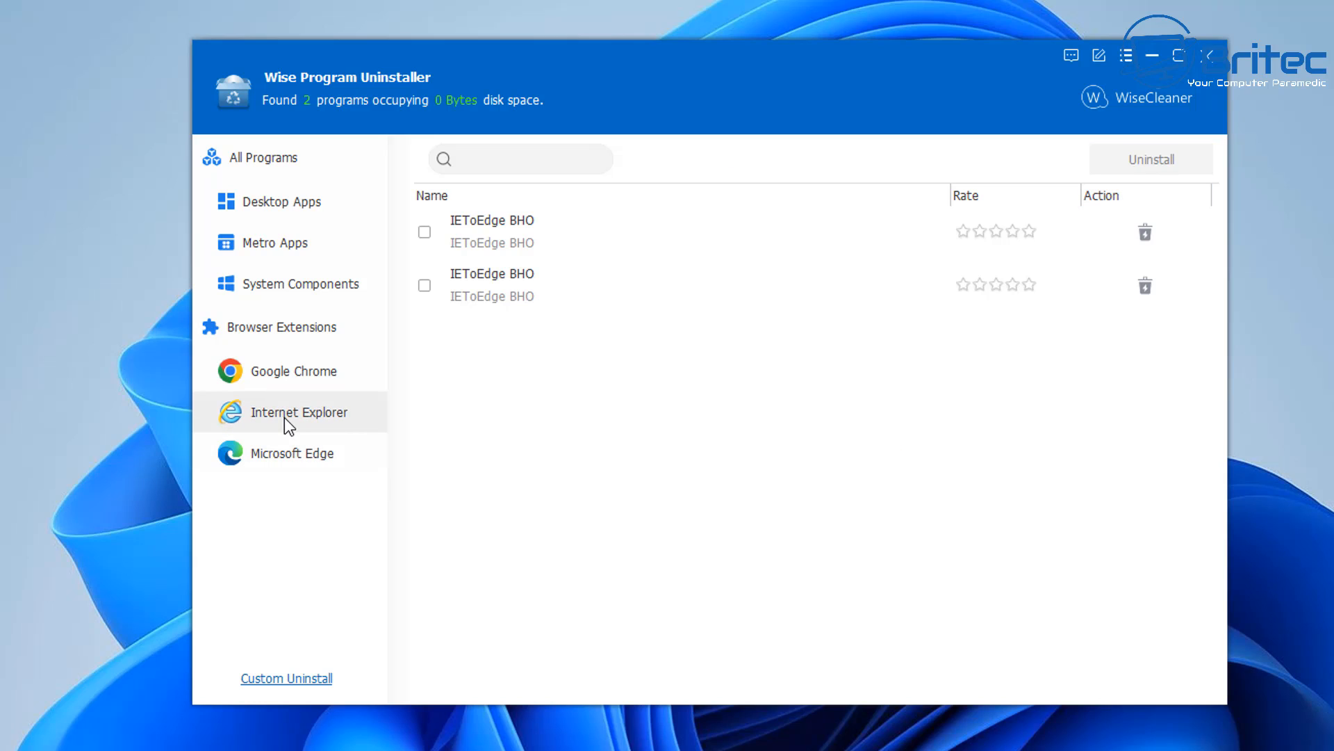
click(424, 231)
click(425, 285)
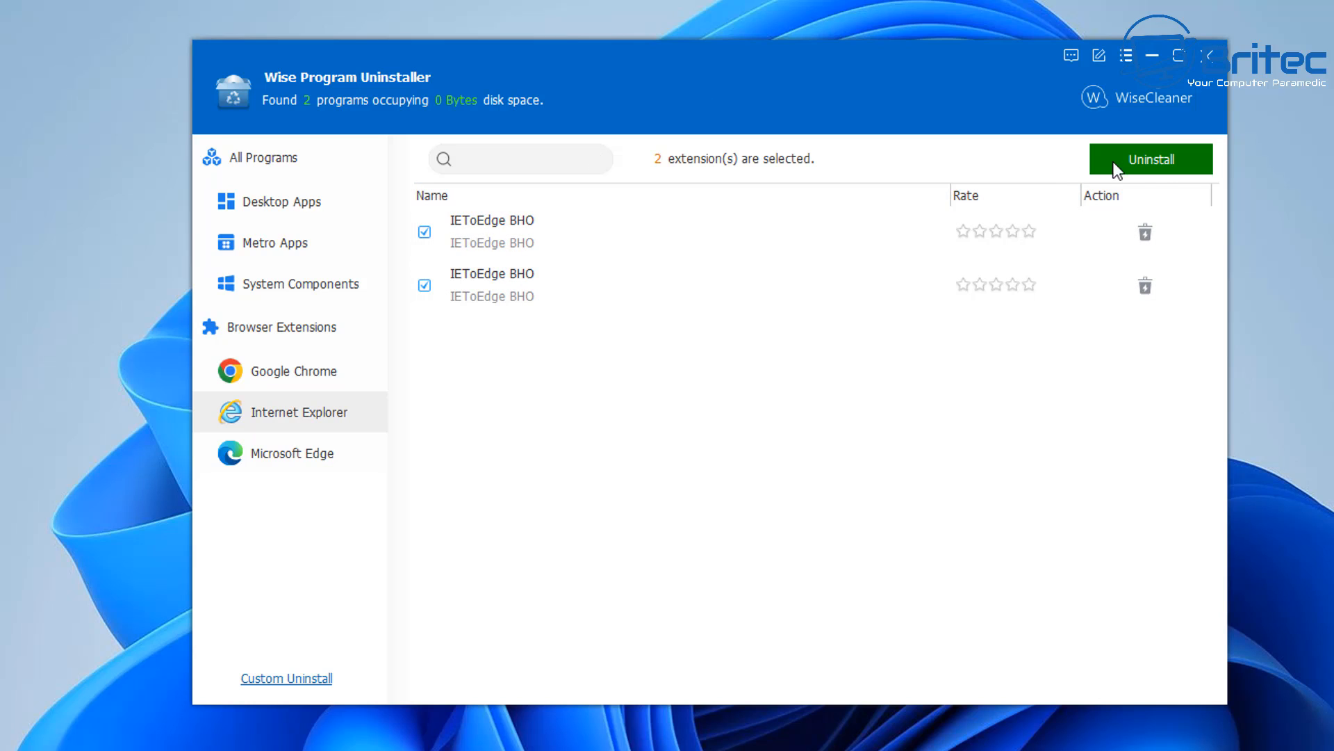
click(1155, 180)
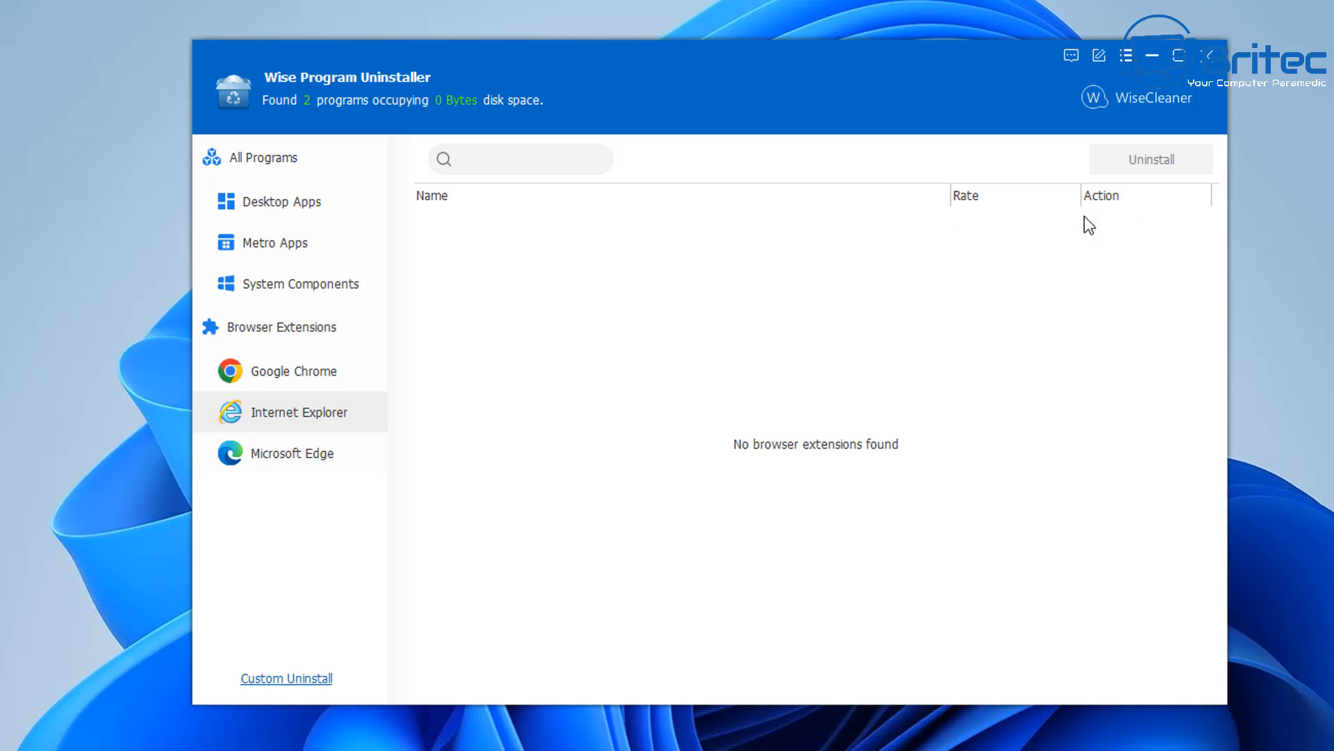
click(265, 332)
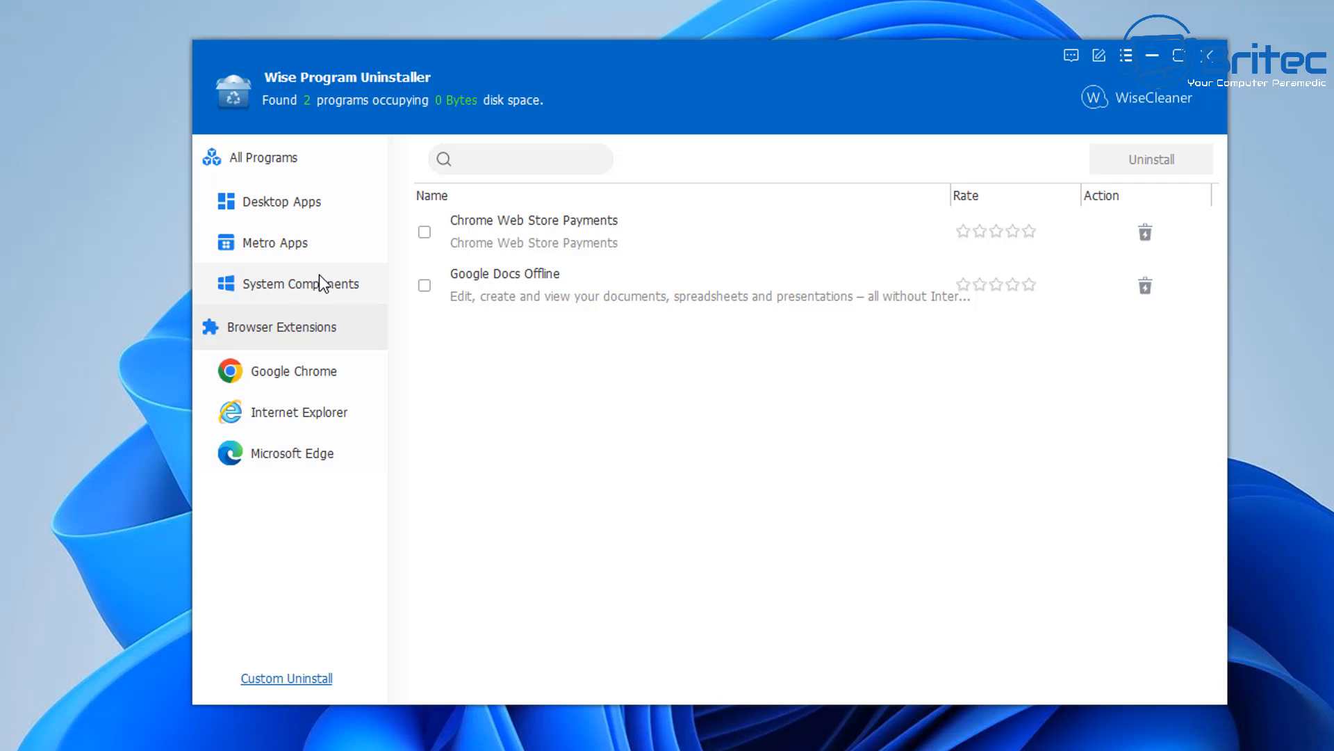
Under Metro Apps, Safe Uninstall the Microsoft Edge app, then tick Cortana for removal.
click(304, 291)
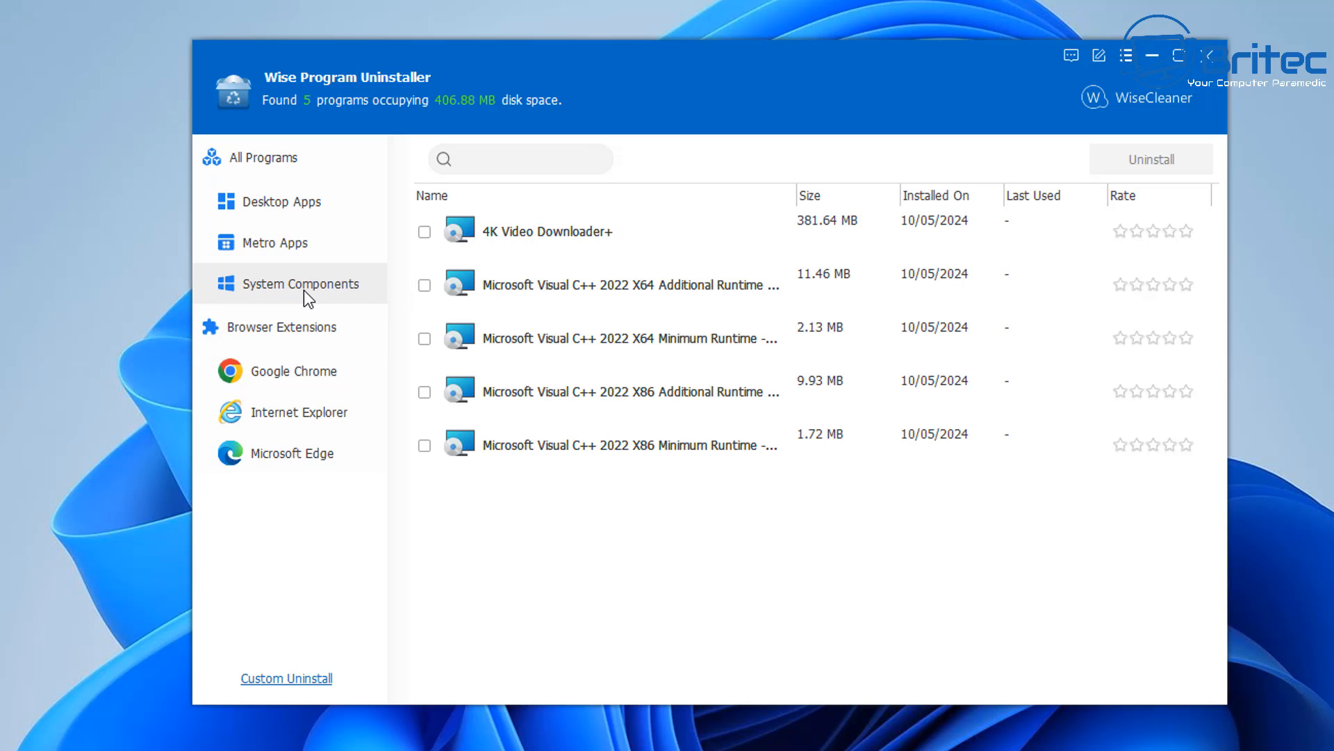
click(306, 255)
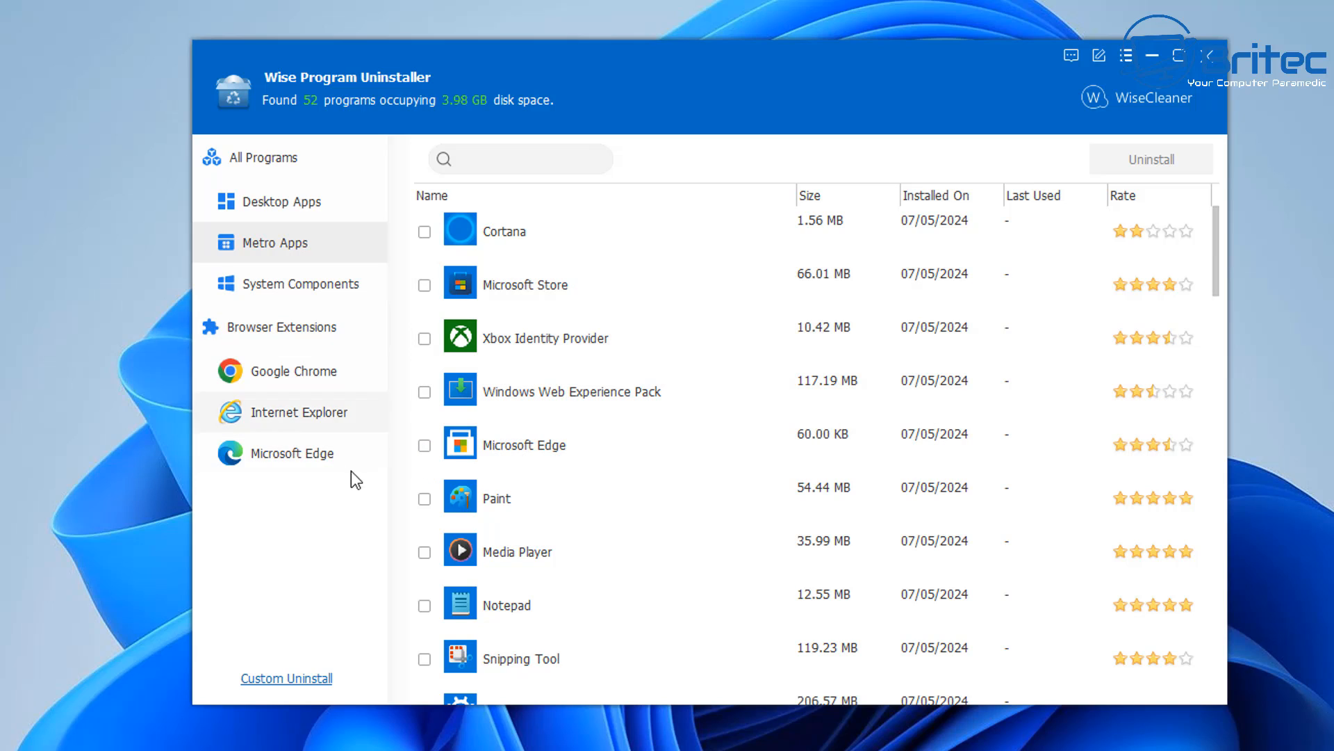
click(424, 447)
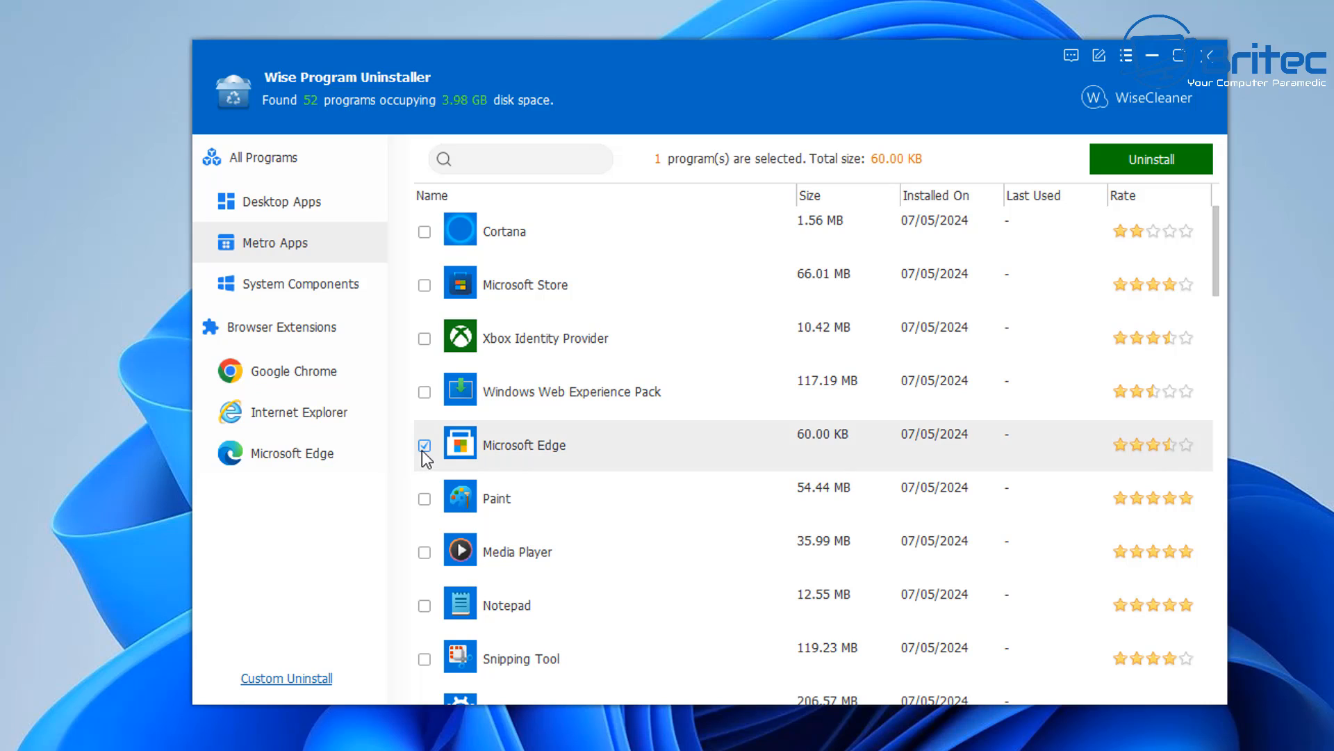
click(745, 446)
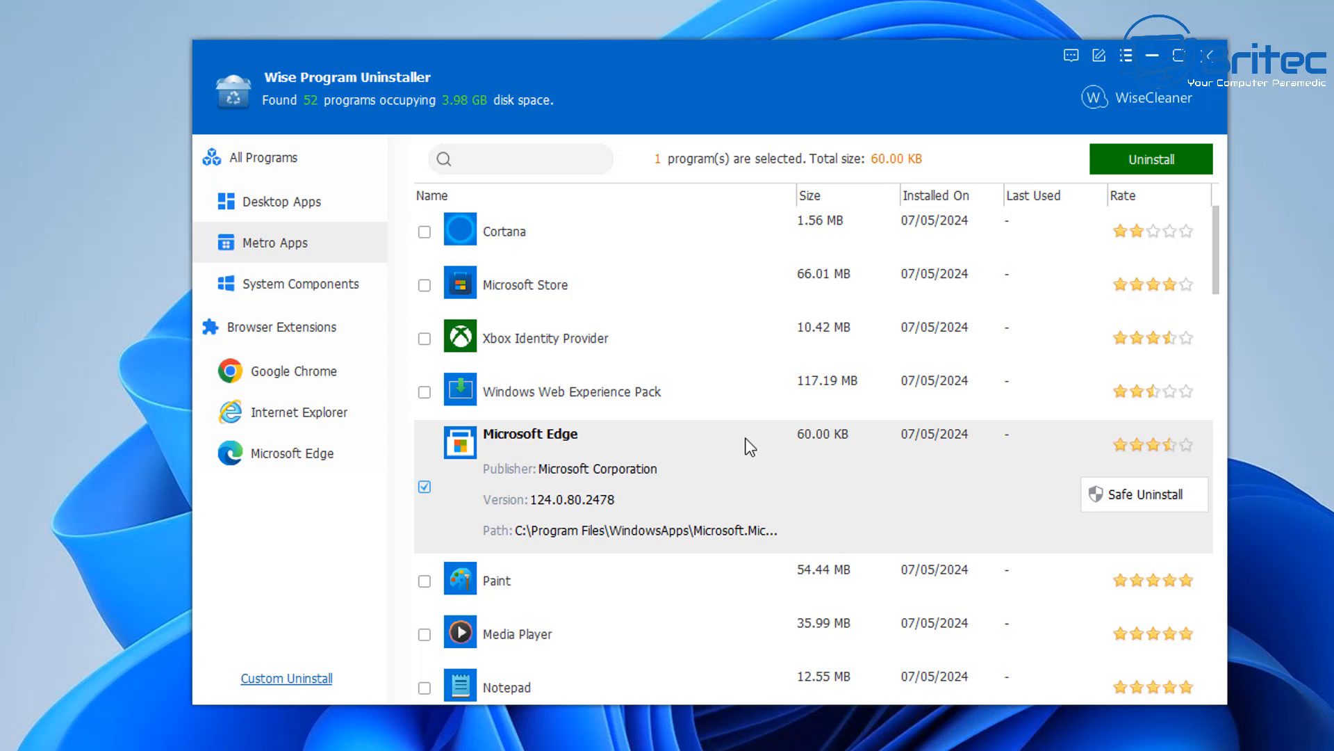
click(1143, 498)
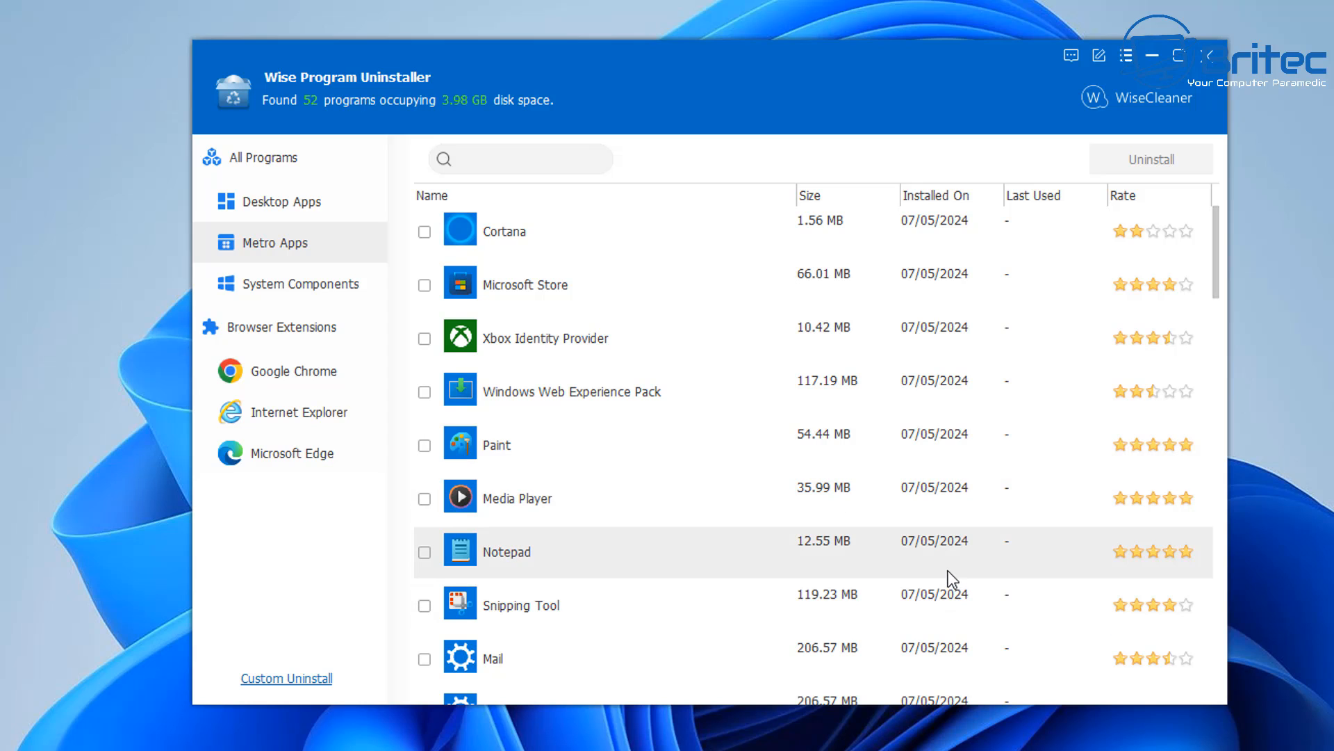
click(424, 232)
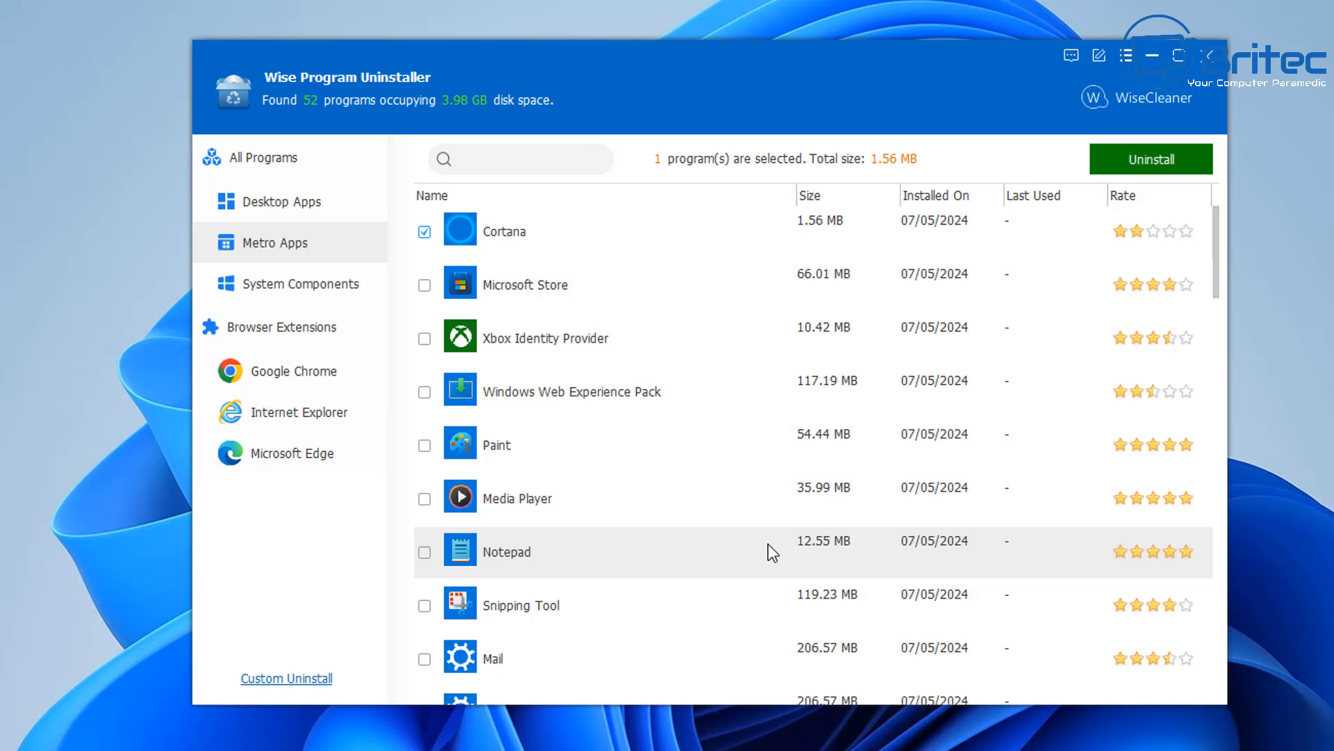
scroll(704, 568, down, 1)
scroll(704, 568, down, 2)
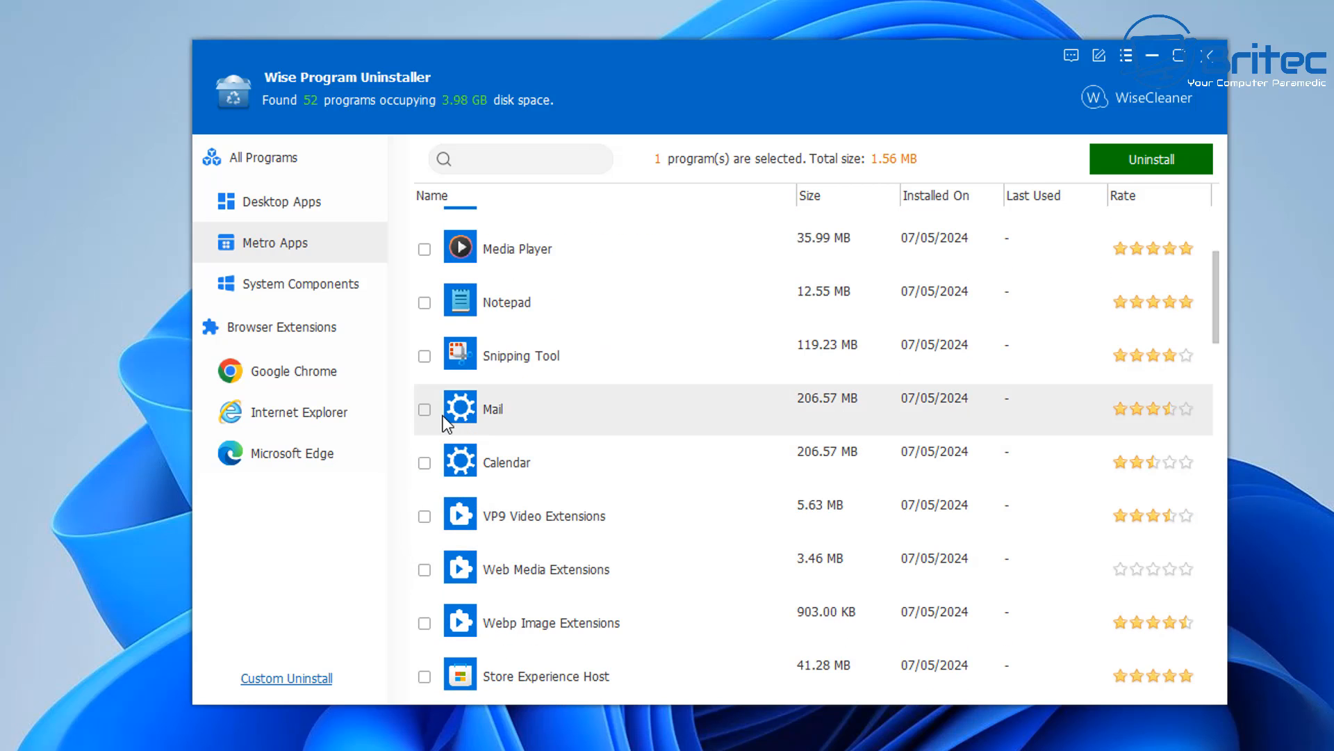
Tick Mail, Calendar, Feedback Hub, Microsoft People and Outlook (new) for removal.
click(423, 410)
click(425, 462)
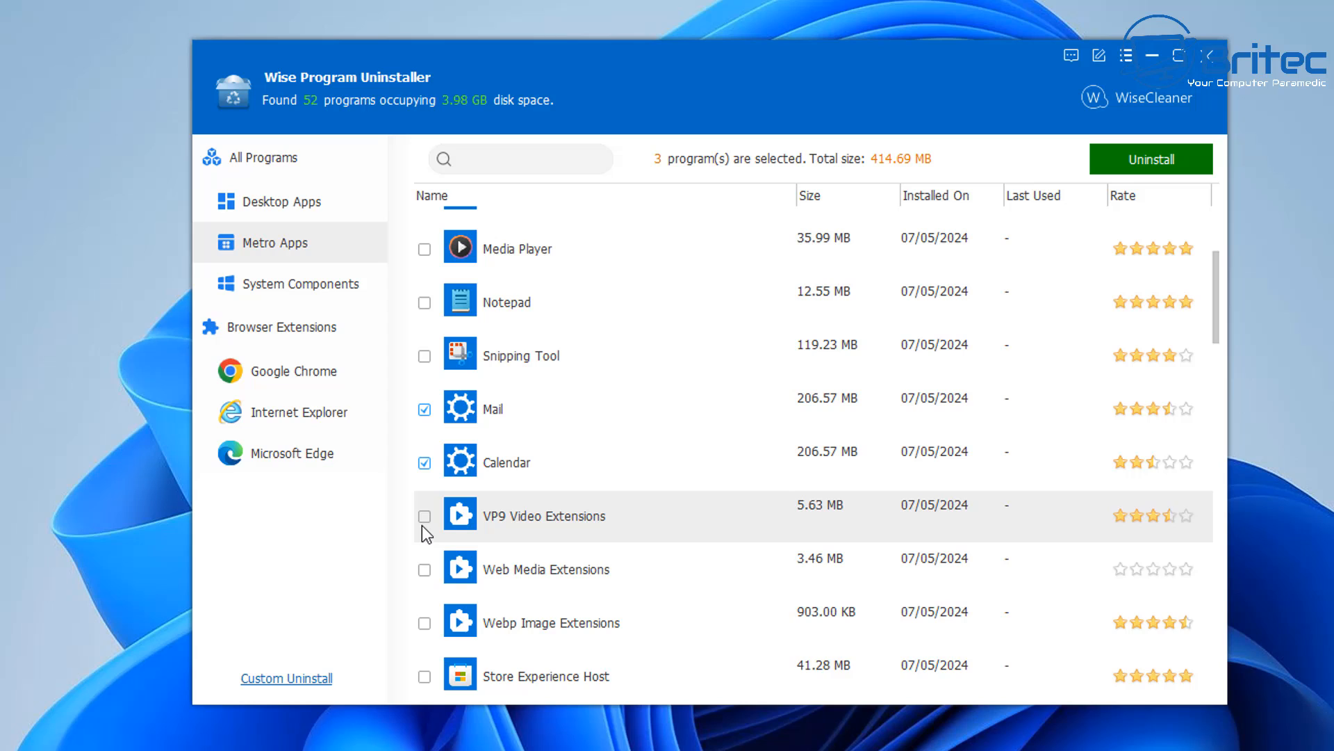
scroll(676, 586, down, 2)
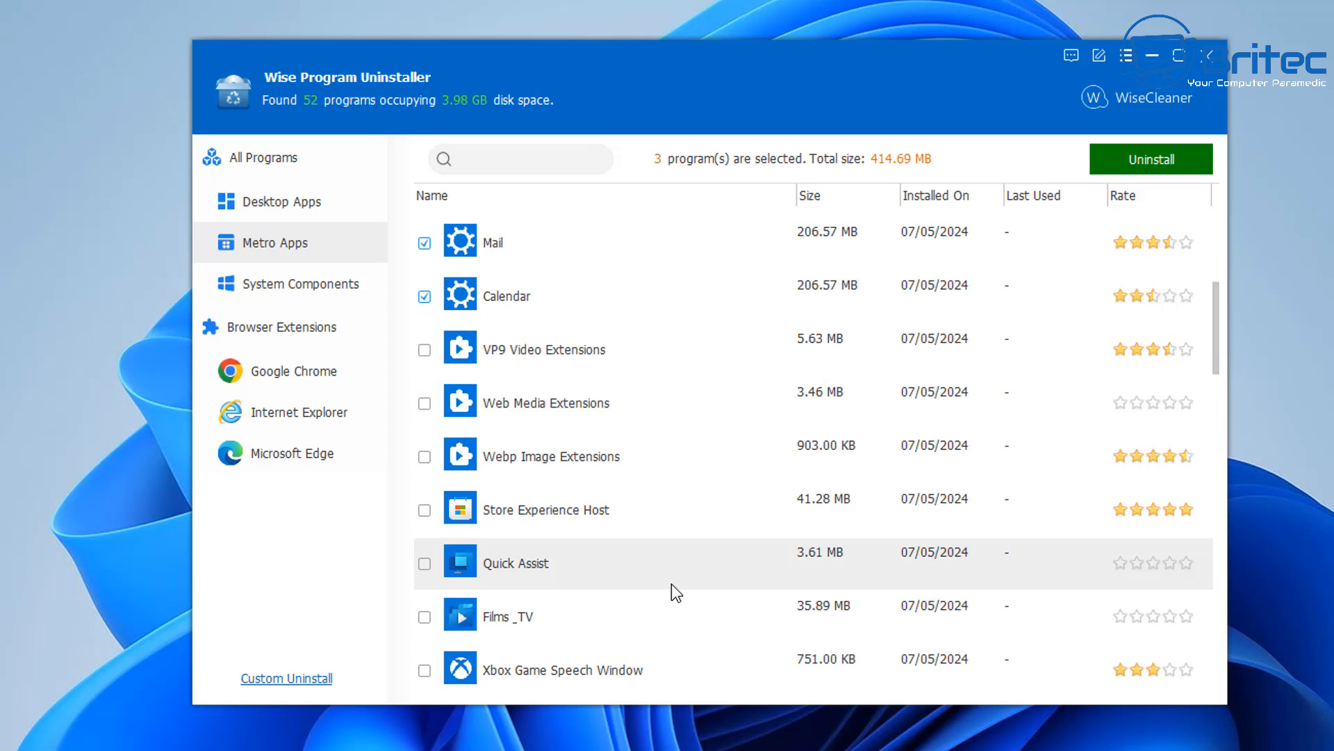
scroll(671, 584, down, 3)
scroll(671, 582, down, 2)
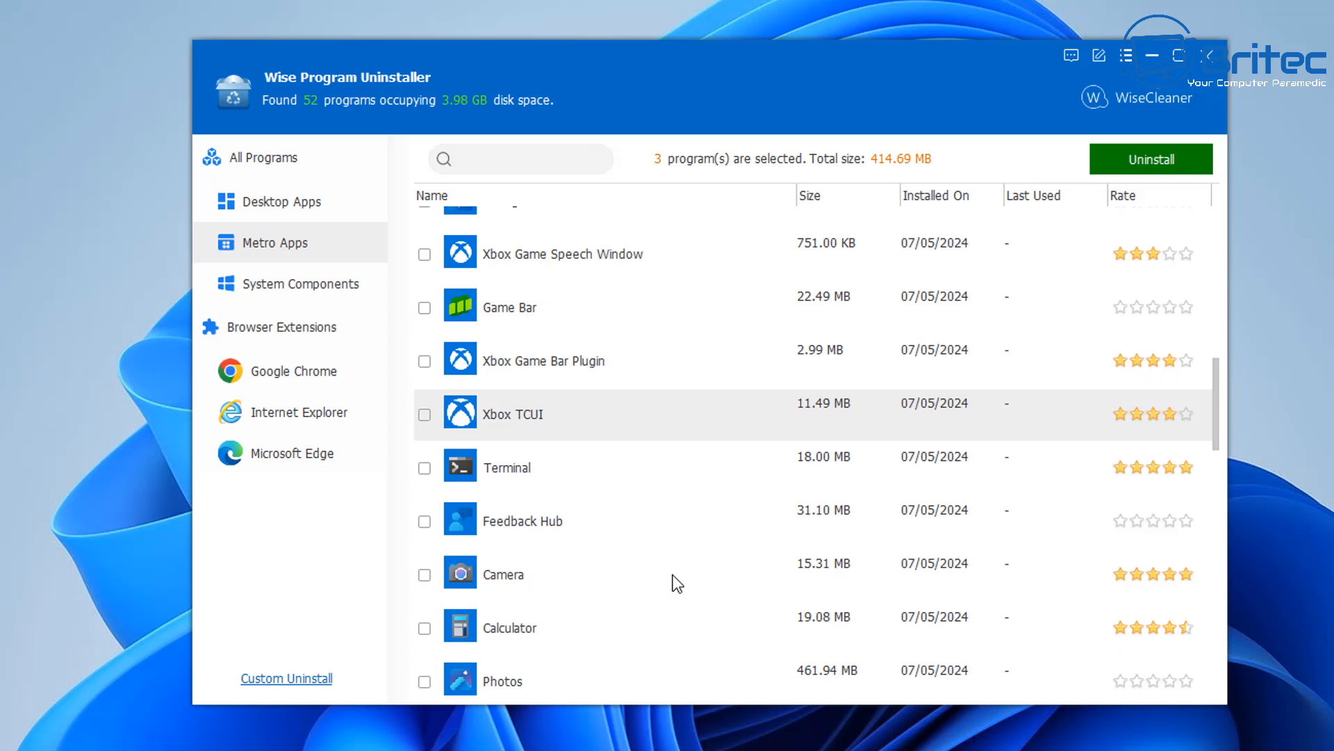
click(425, 520)
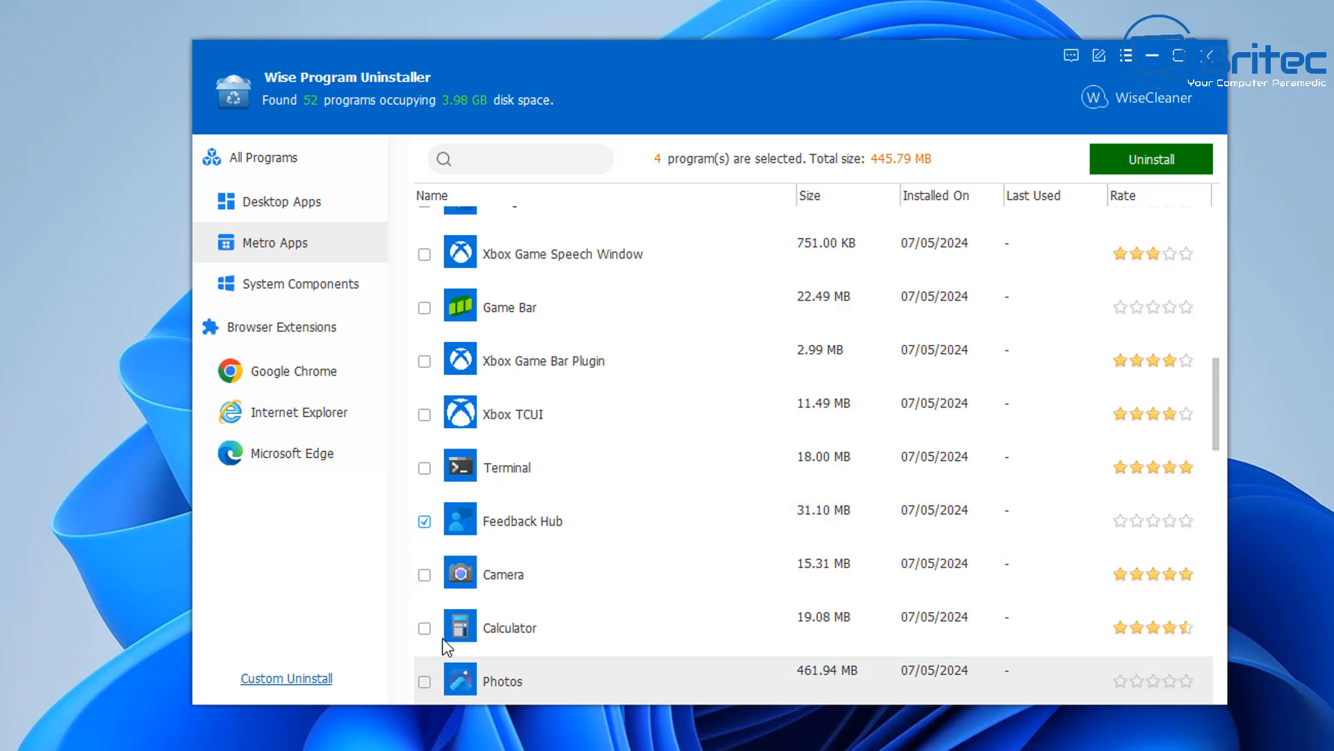
scroll(866, 550, down, 1)
scroll(867, 551, down, 2)
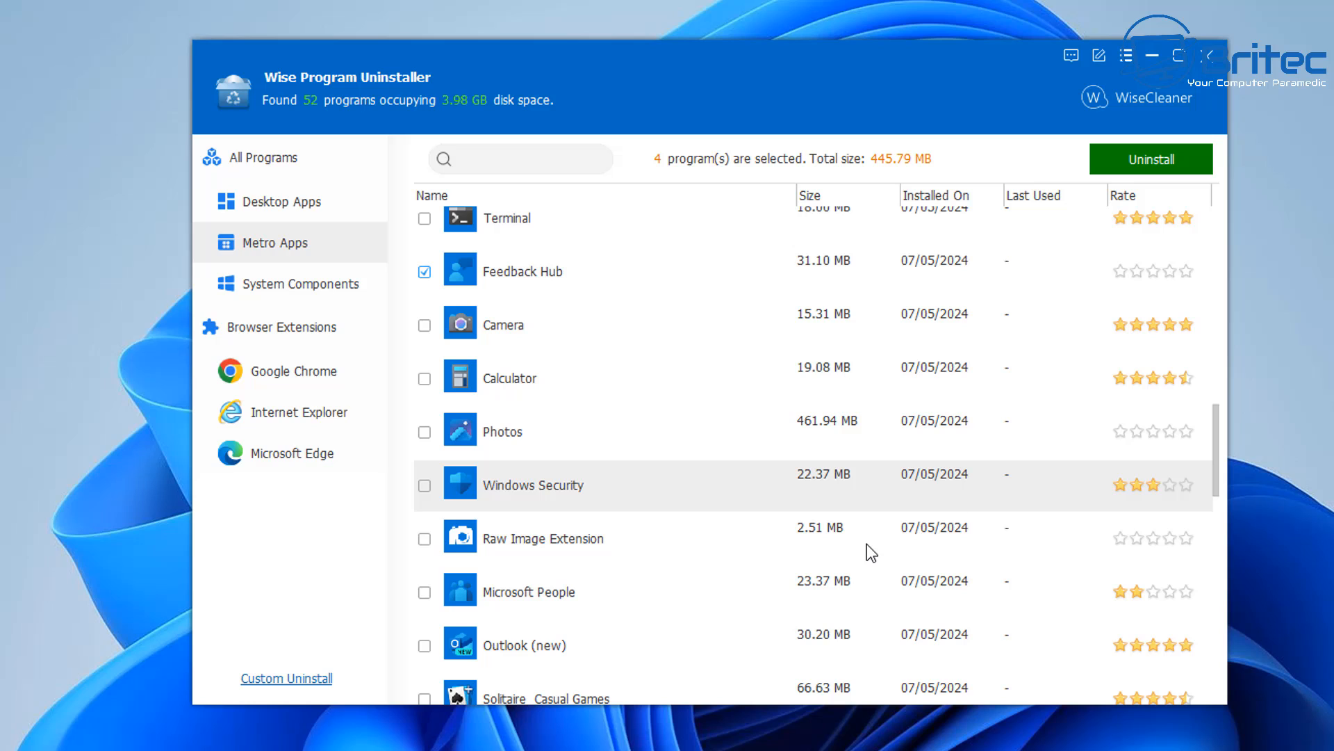
click(425, 591)
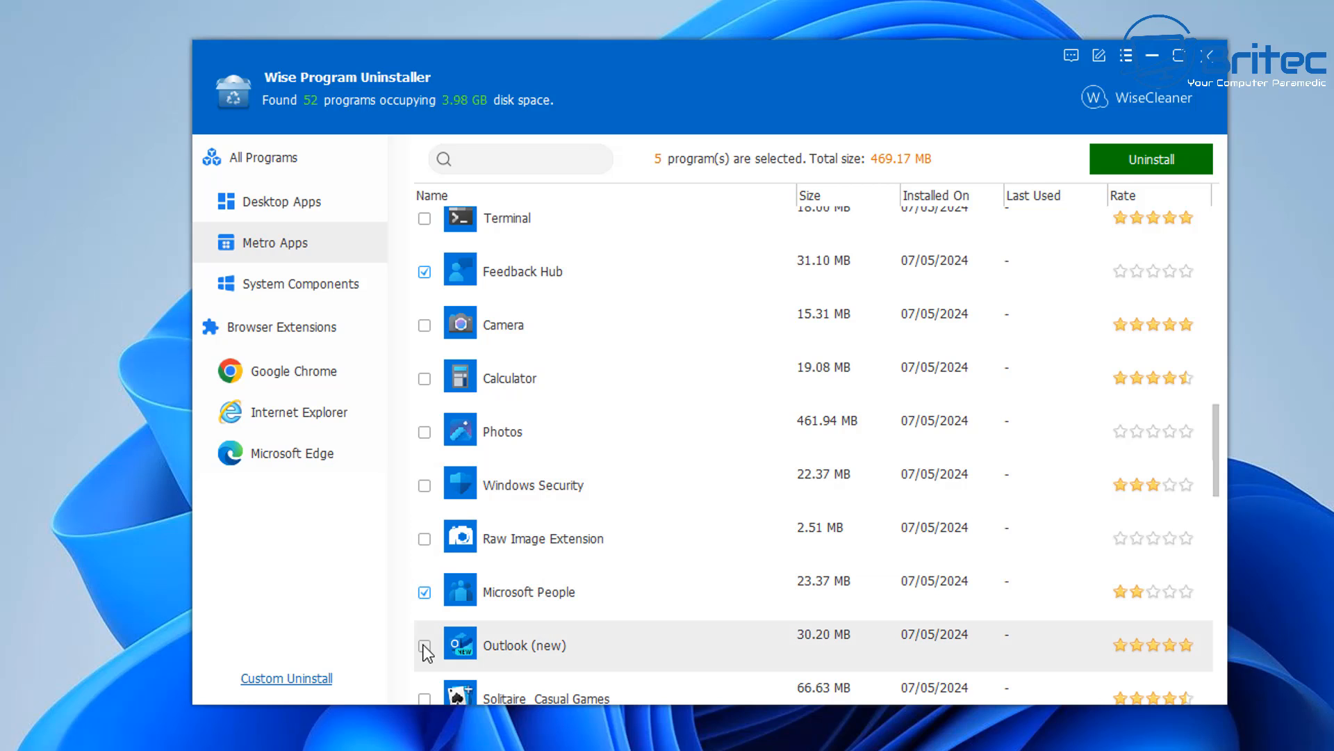
click(427, 646)
scroll(914, 590, down, 3)
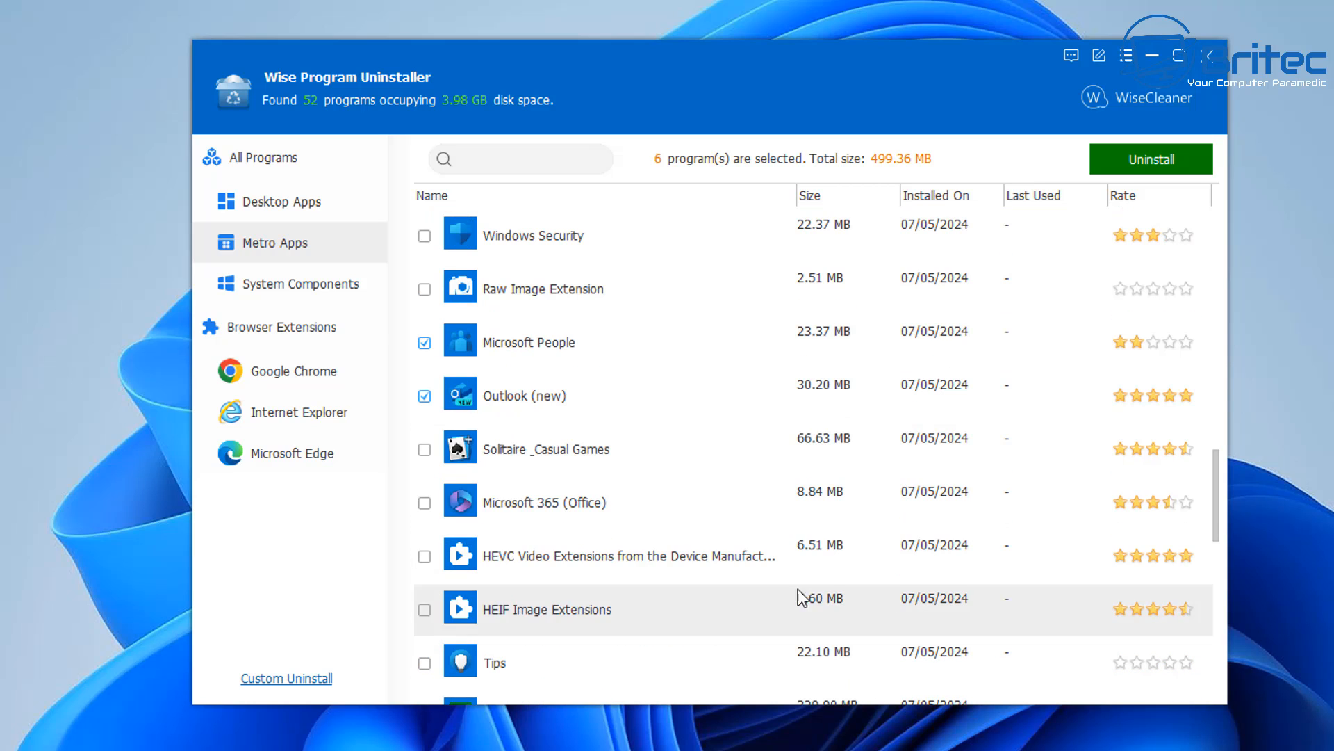
Tick Microsoft 365 (Office) and Safe Uninstall it.
click(422, 517)
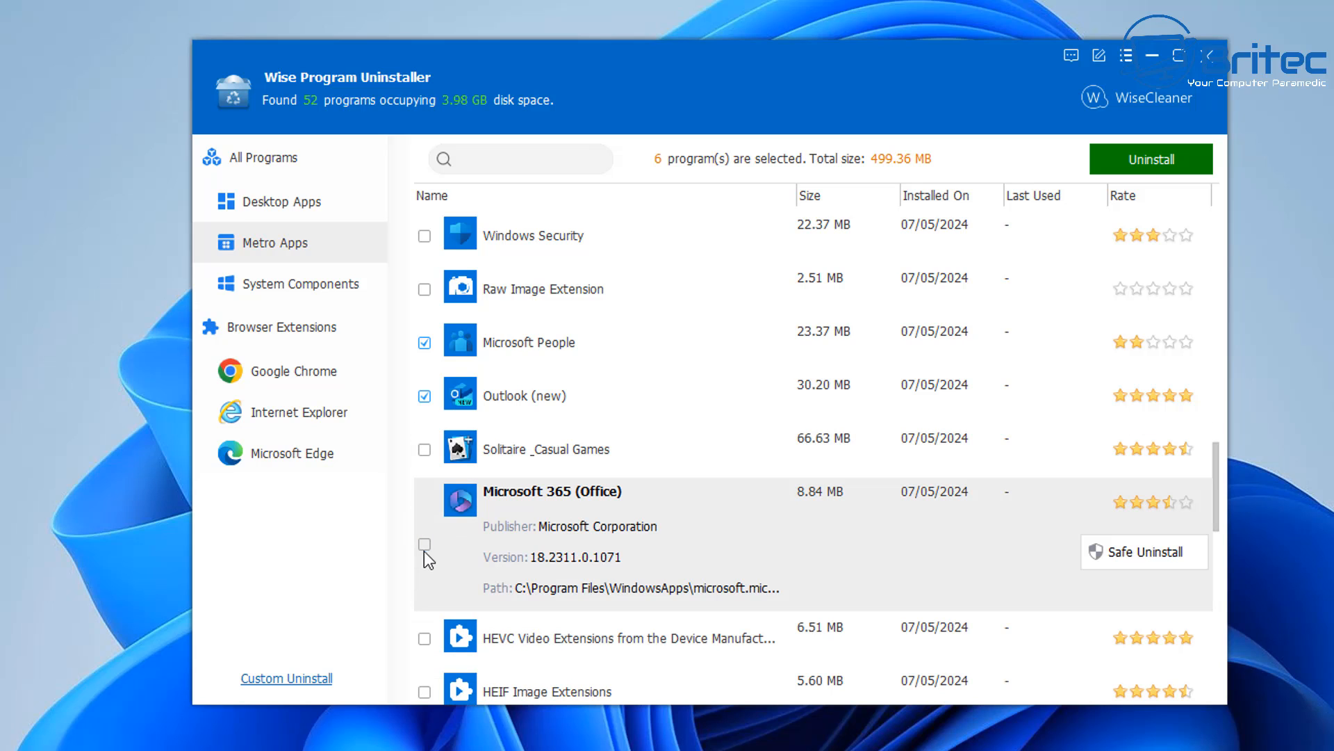
click(424, 544)
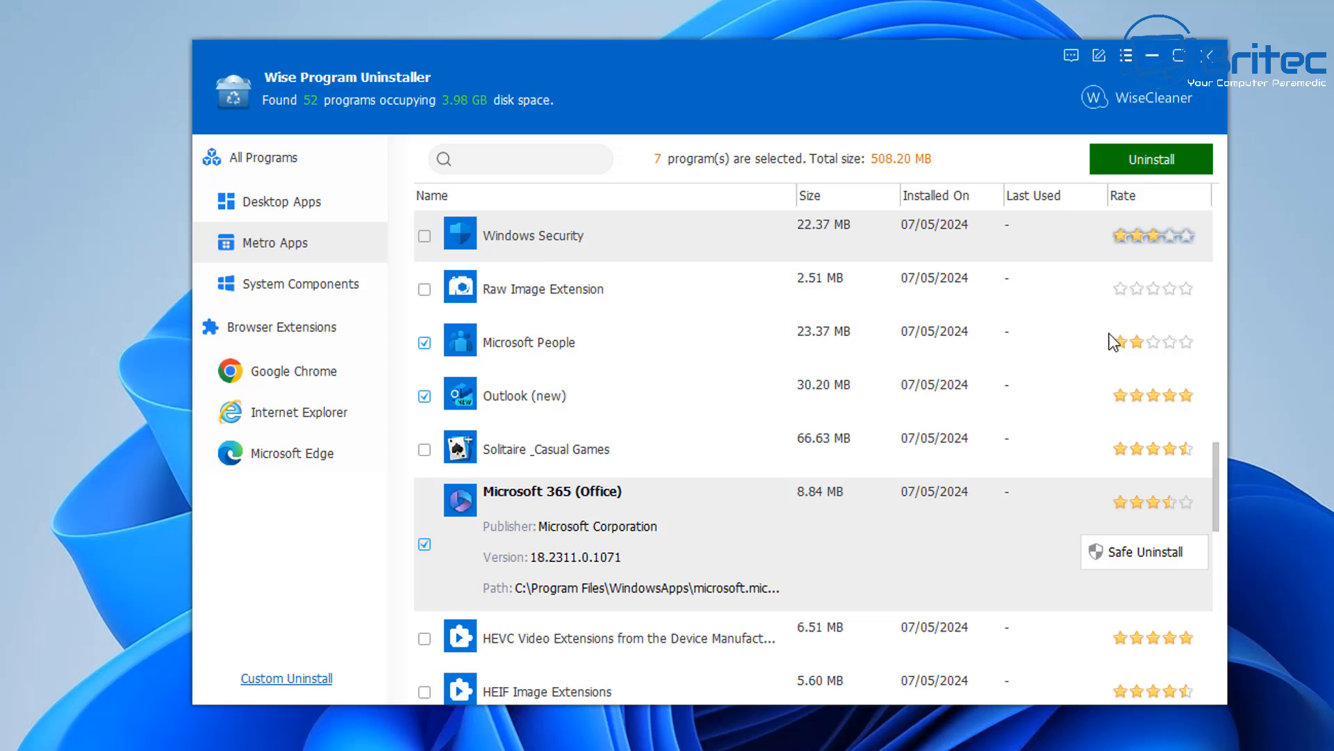
click(1131, 551)
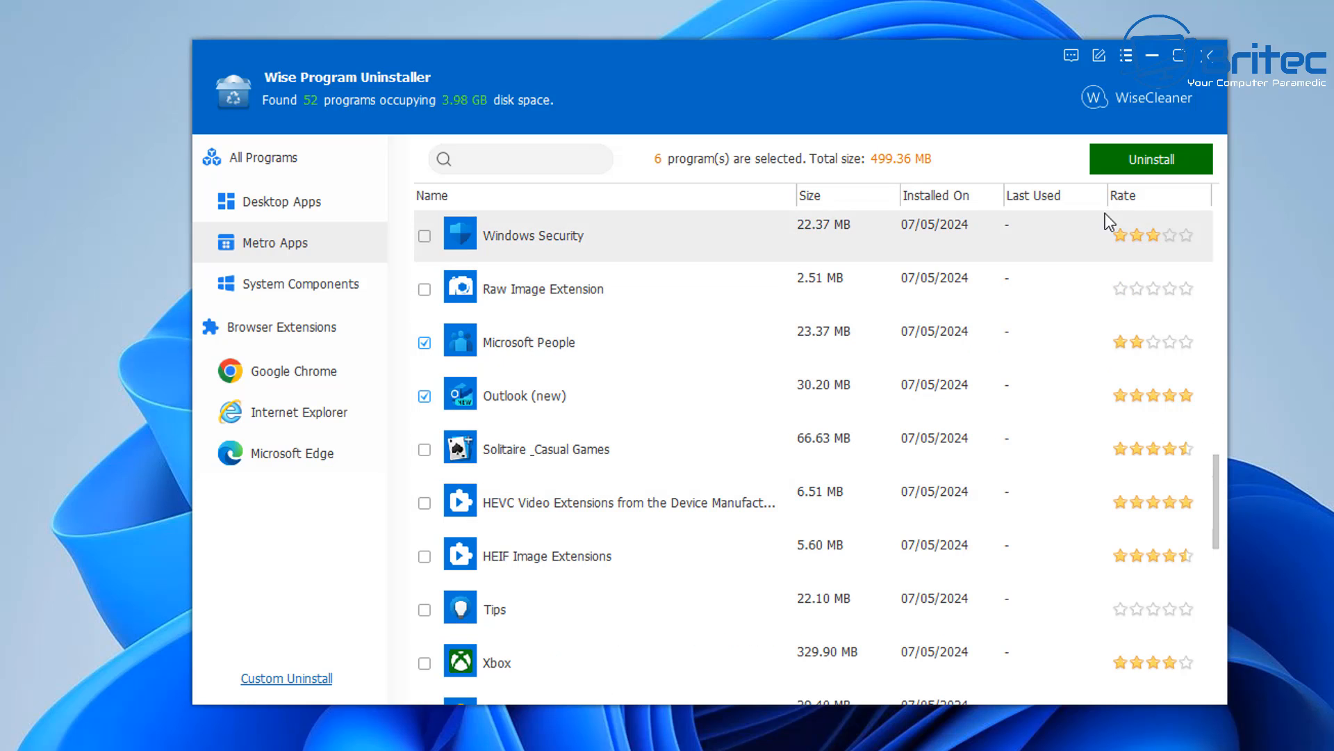
Uninstall the six marked Metro apps without creating a system restore point.
click(1128, 165)
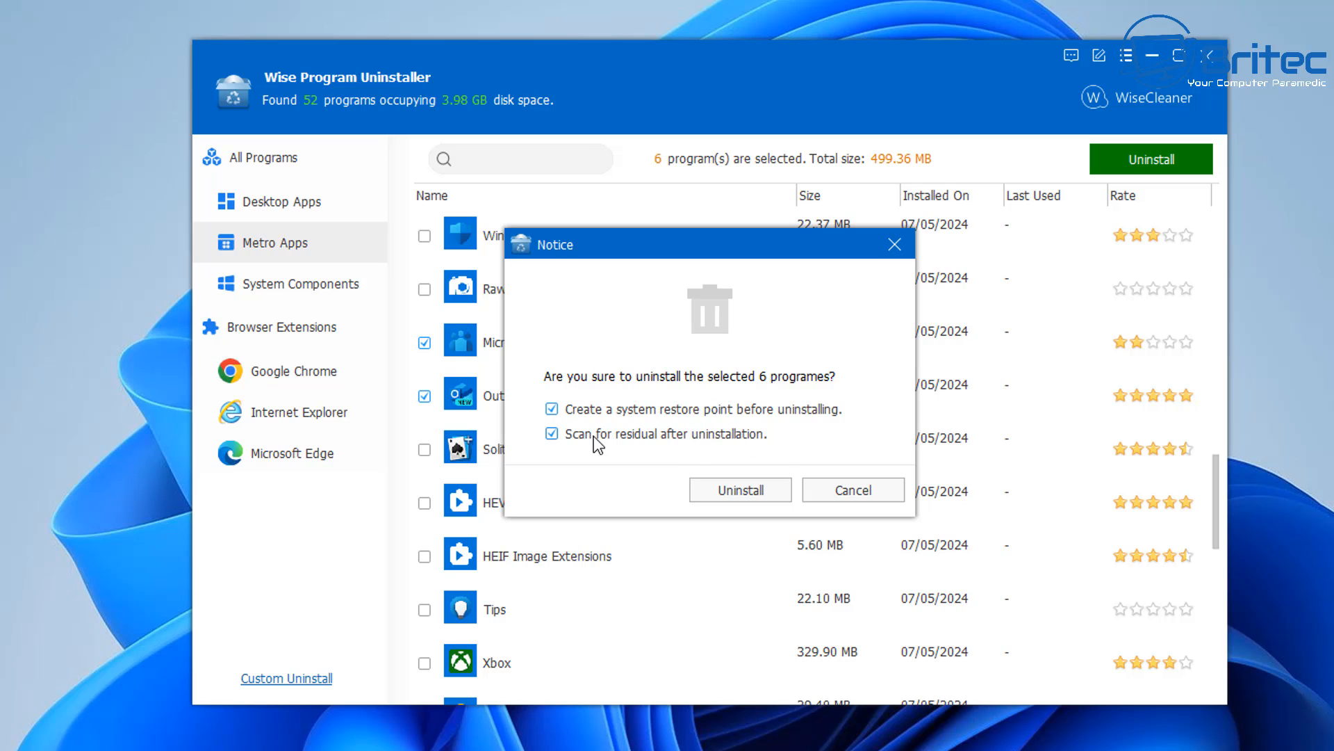
click(570, 413)
click(743, 492)
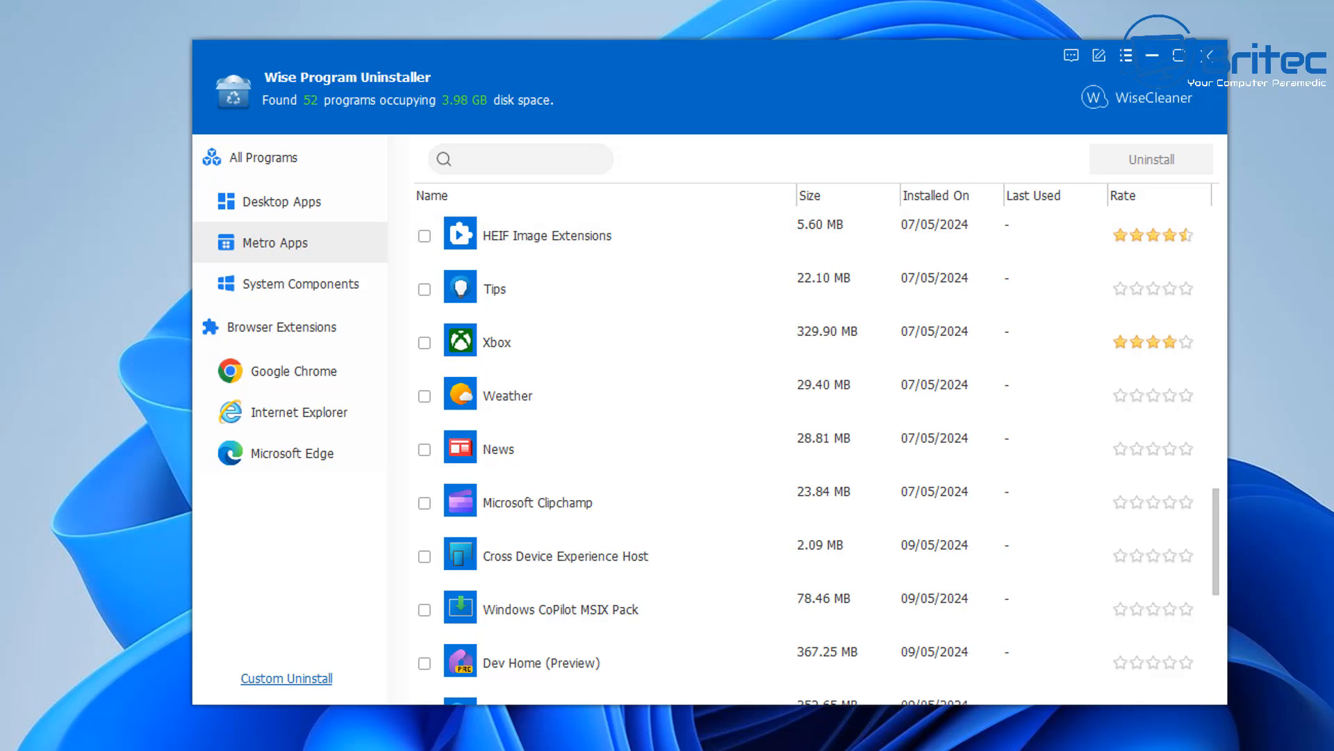
Switch through the Desktop, Metro and All Programs lists looking for any remaining Edge entry.
click(287, 203)
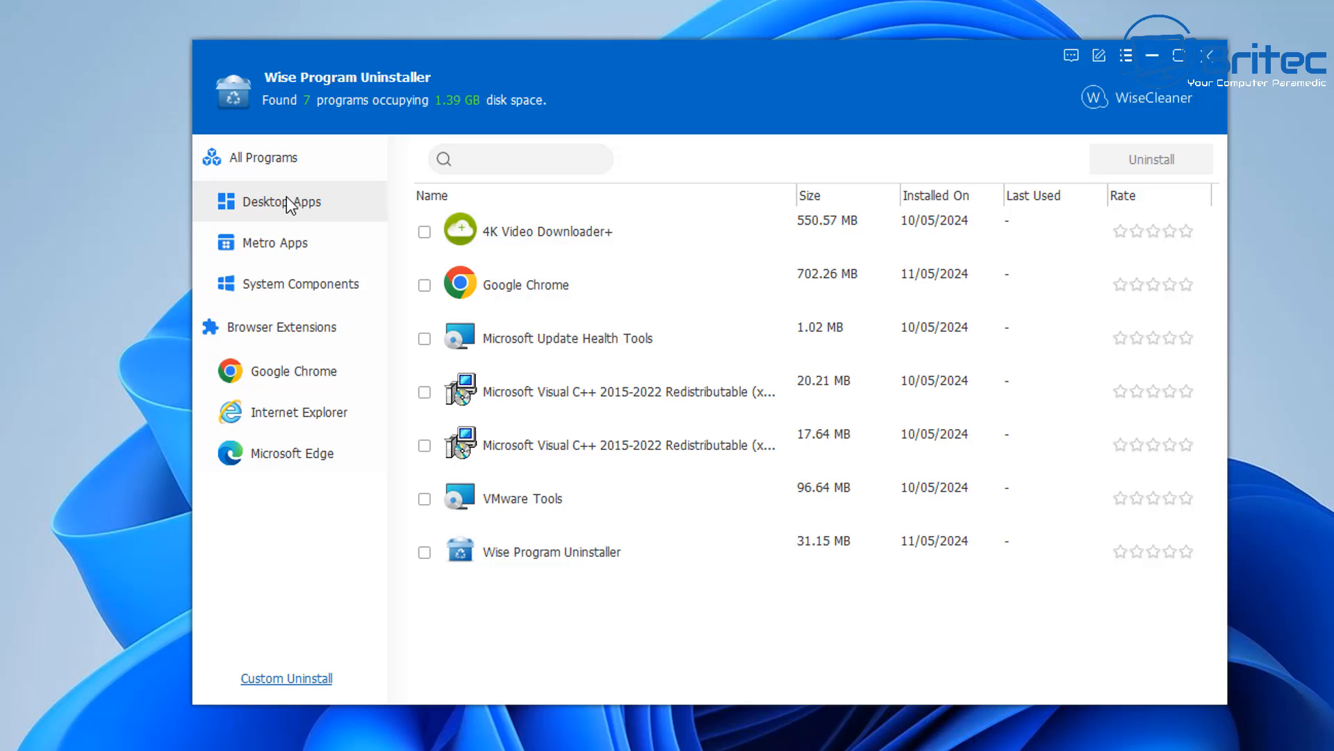
click(275, 239)
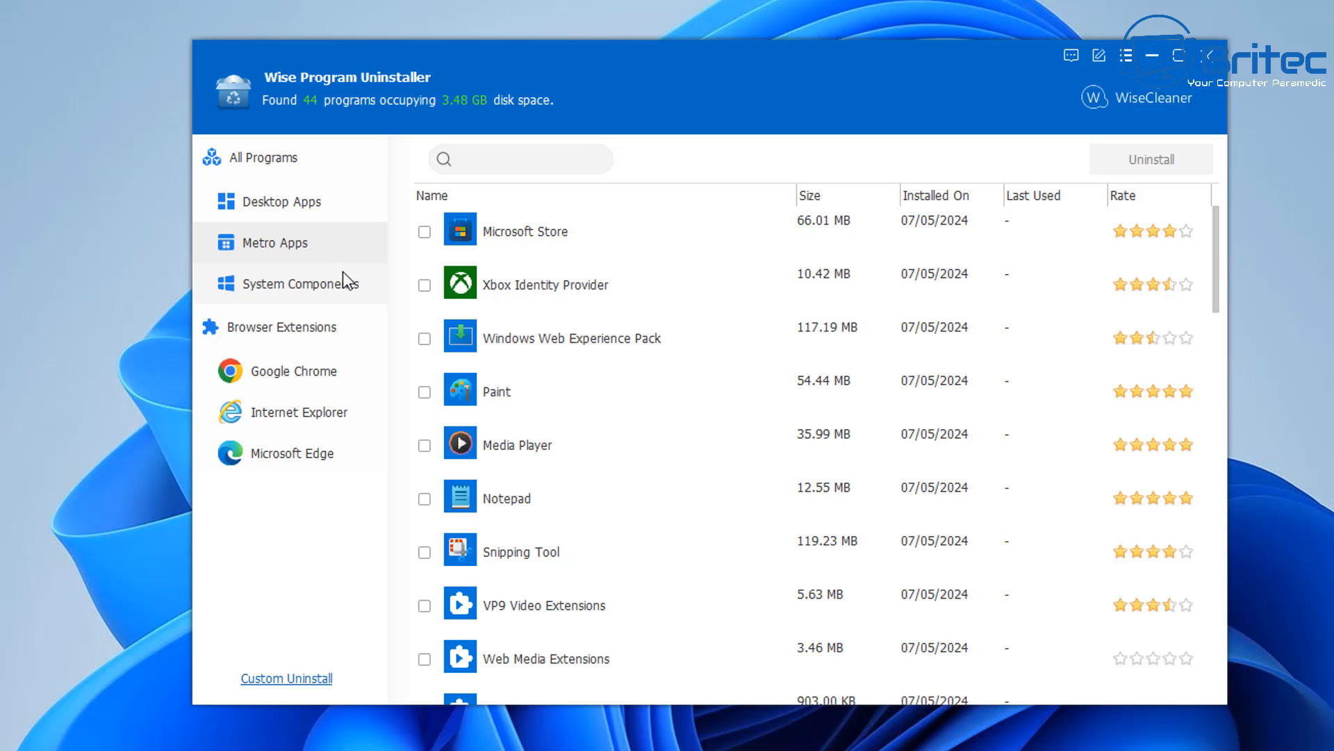
click(291, 206)
click(268, 173)
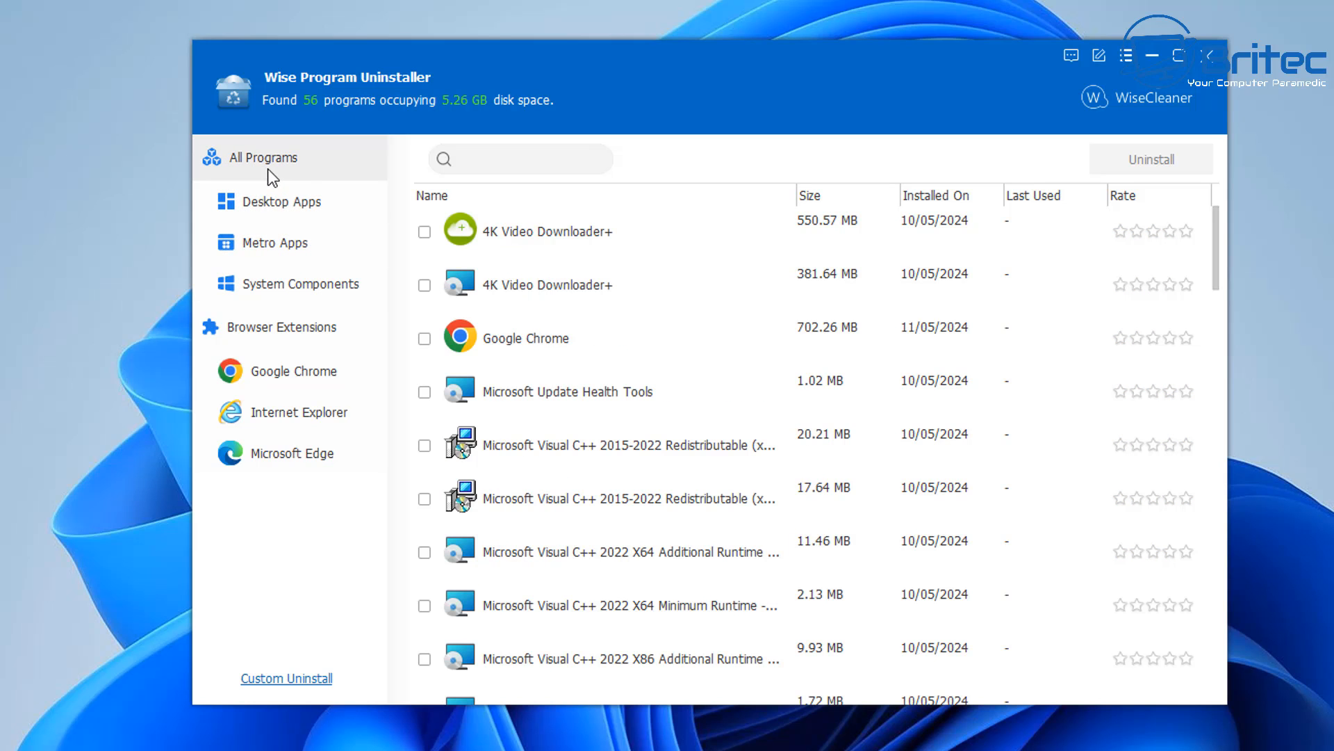
text(ed)
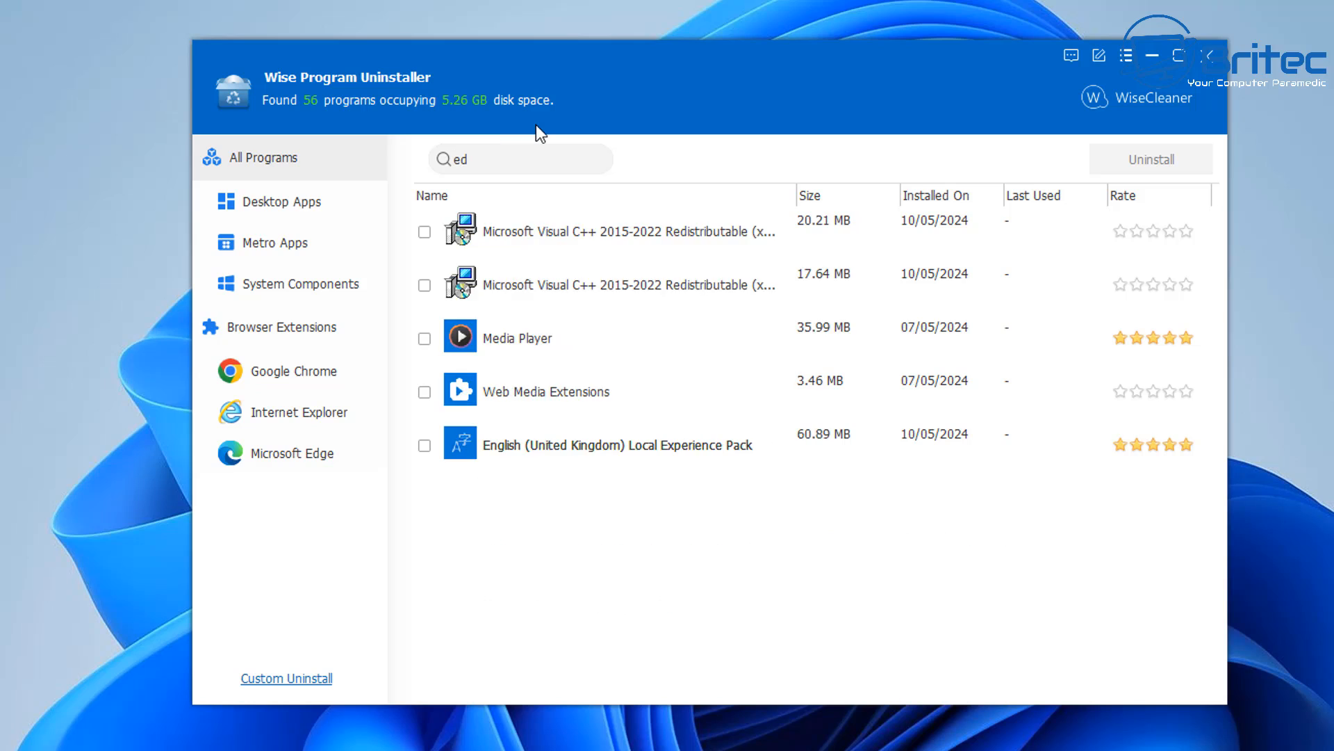
text(ge)
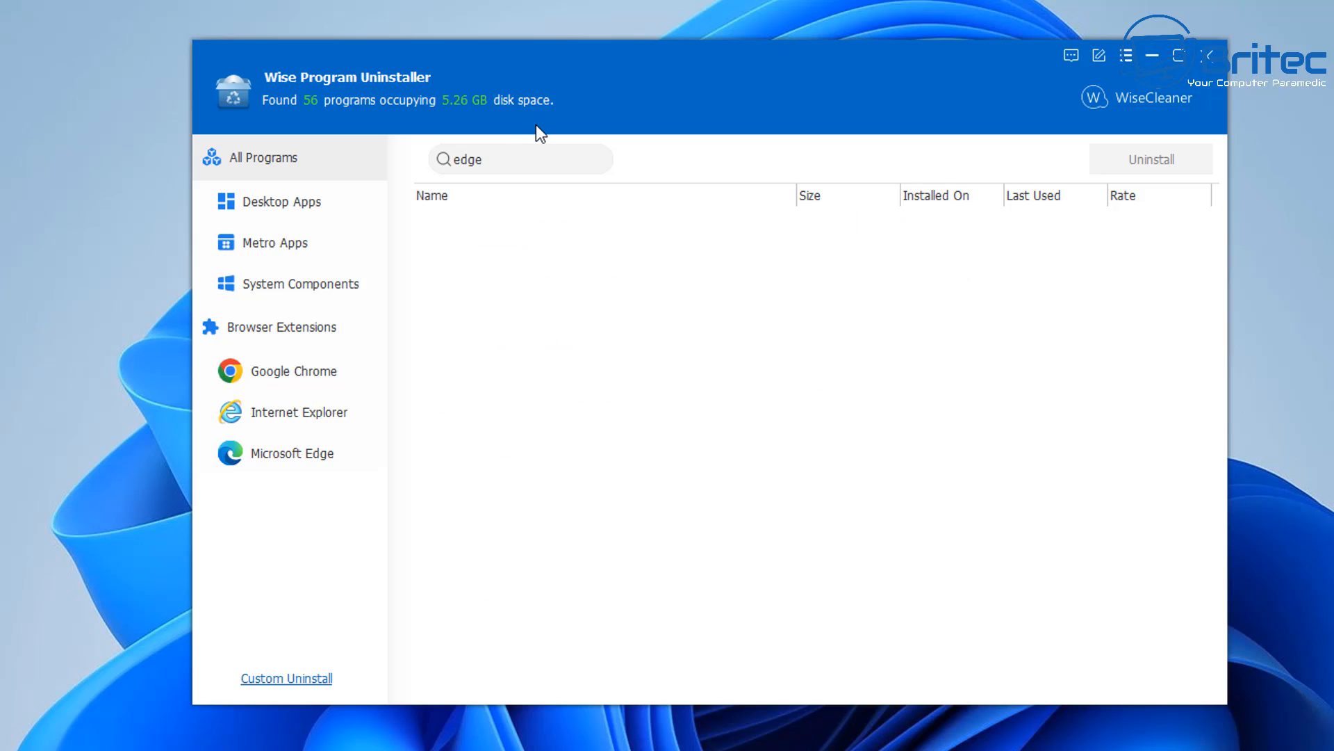
Check Microsoft Edge under Browser Extensions shows nothing left, then close the uninstaller.
click(260, 471)
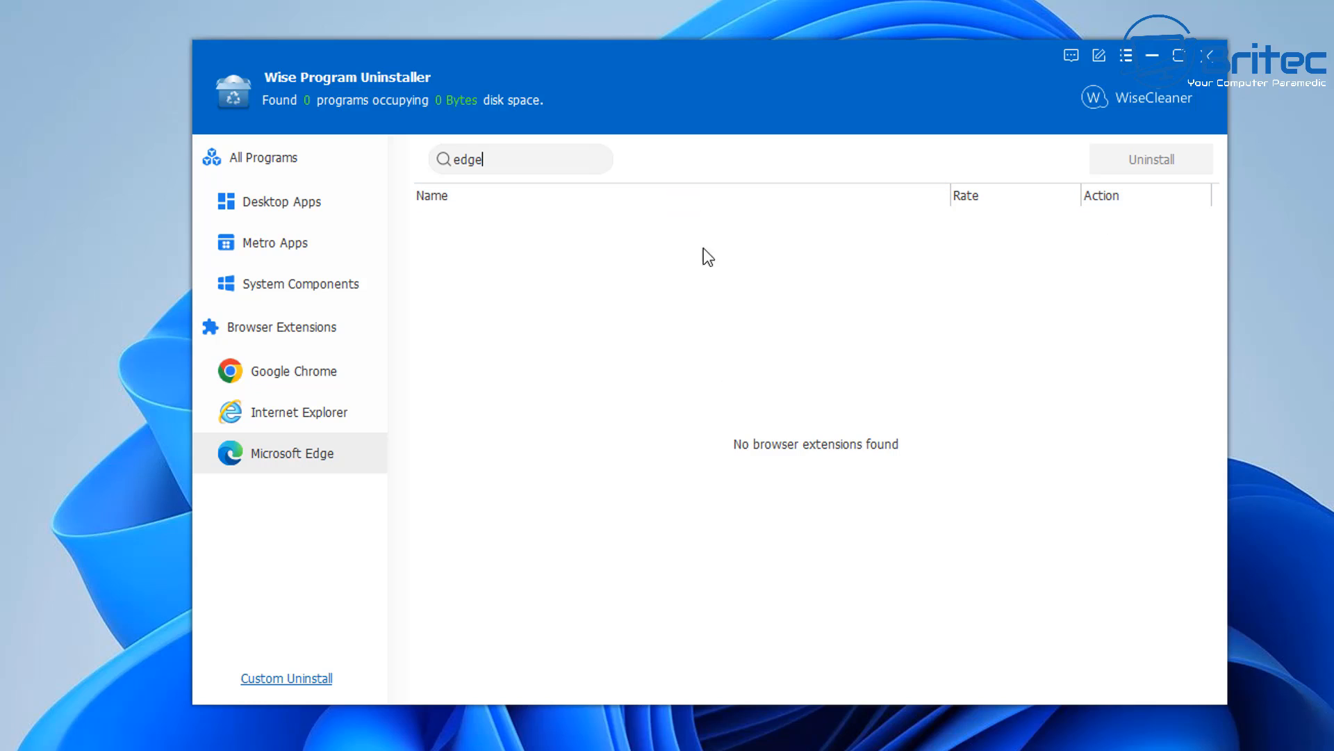
click(300, 341)
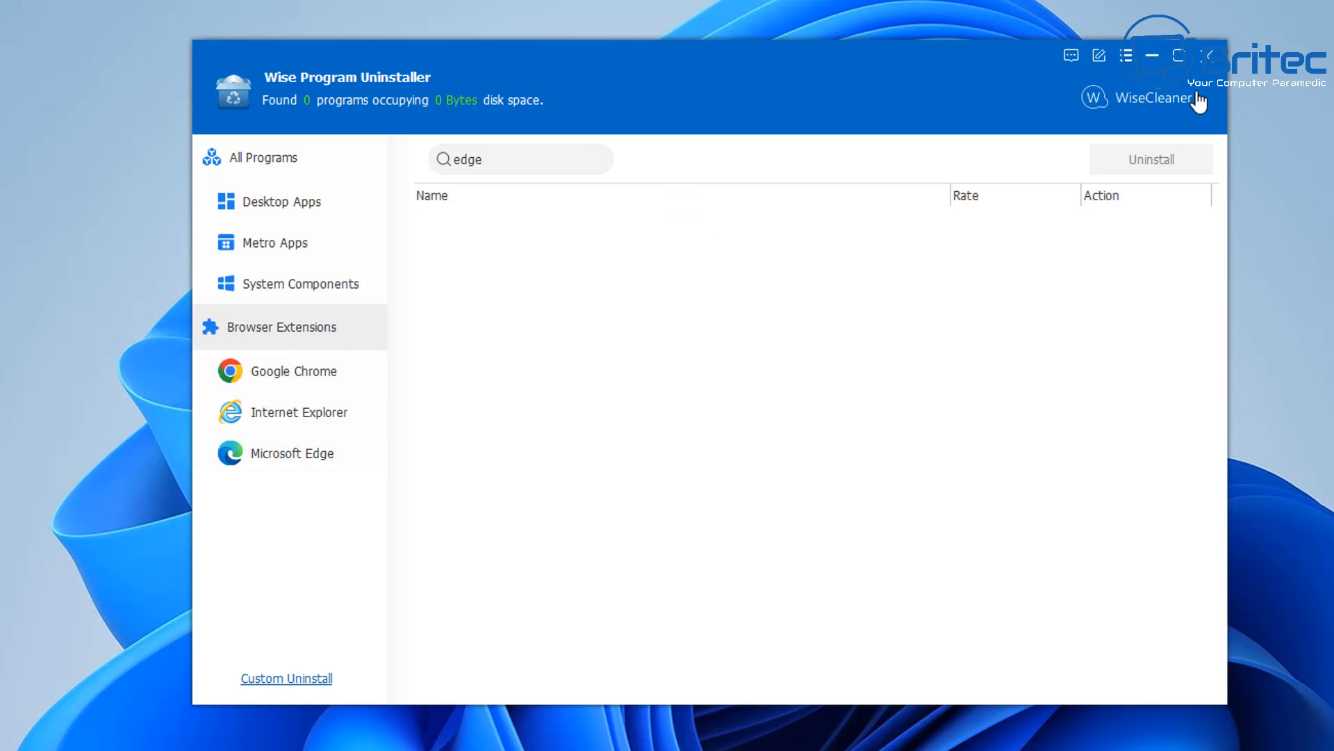
click(1209, 58)
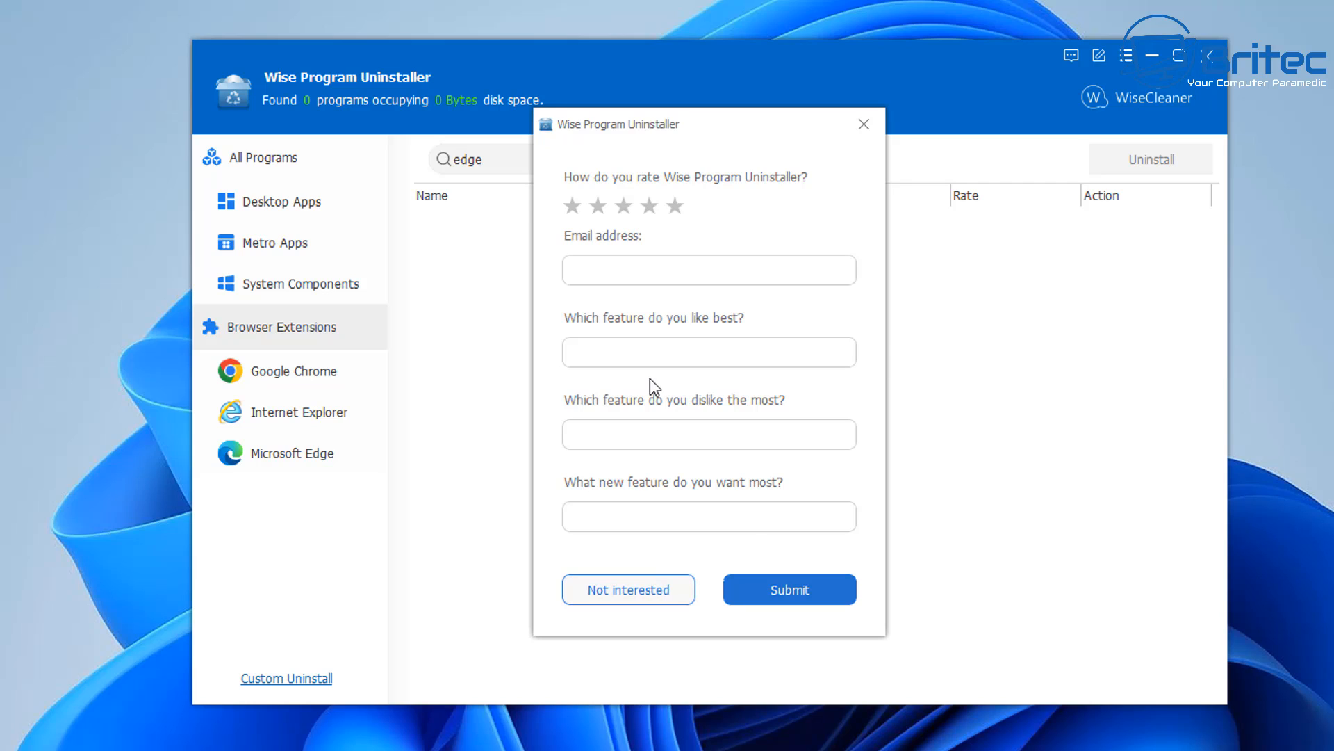
Decline the feedback survey and try twice to unpin the blank leftover Edge taskbar entry.
click(613, 590)
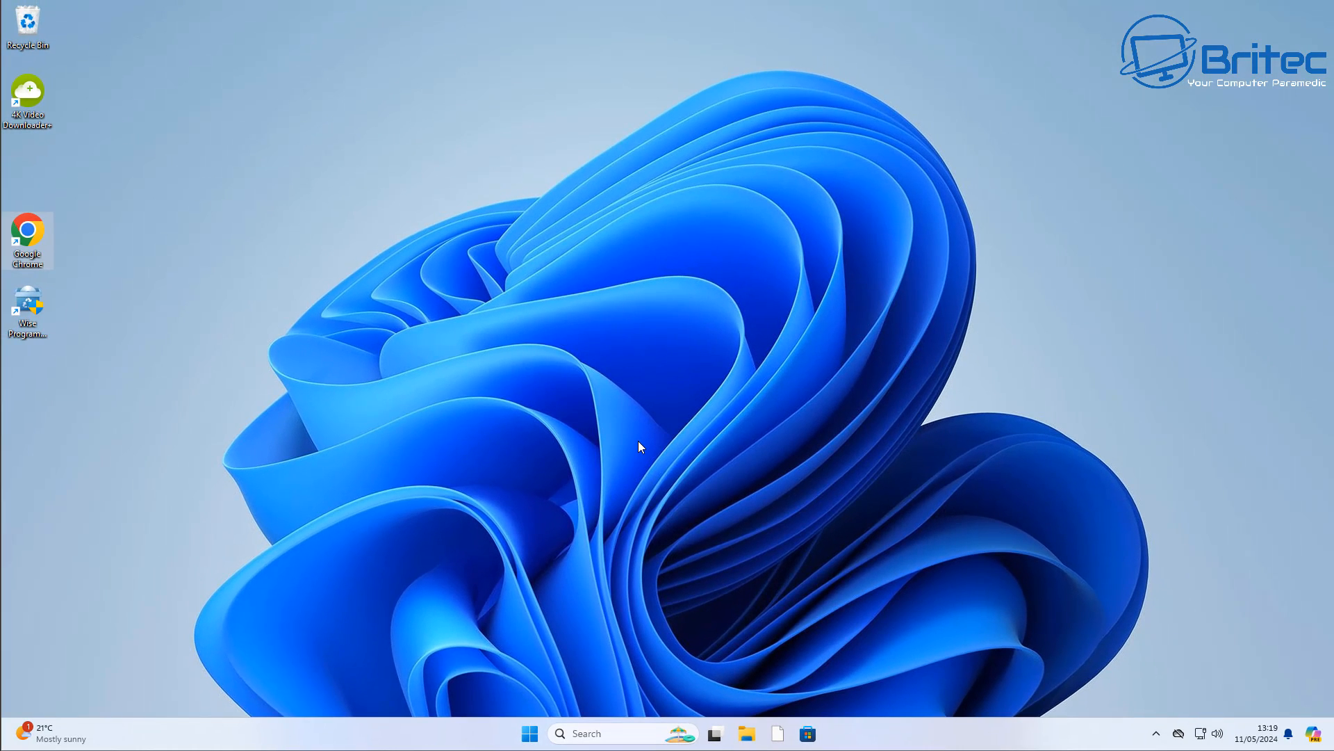
right_click(778, 734)
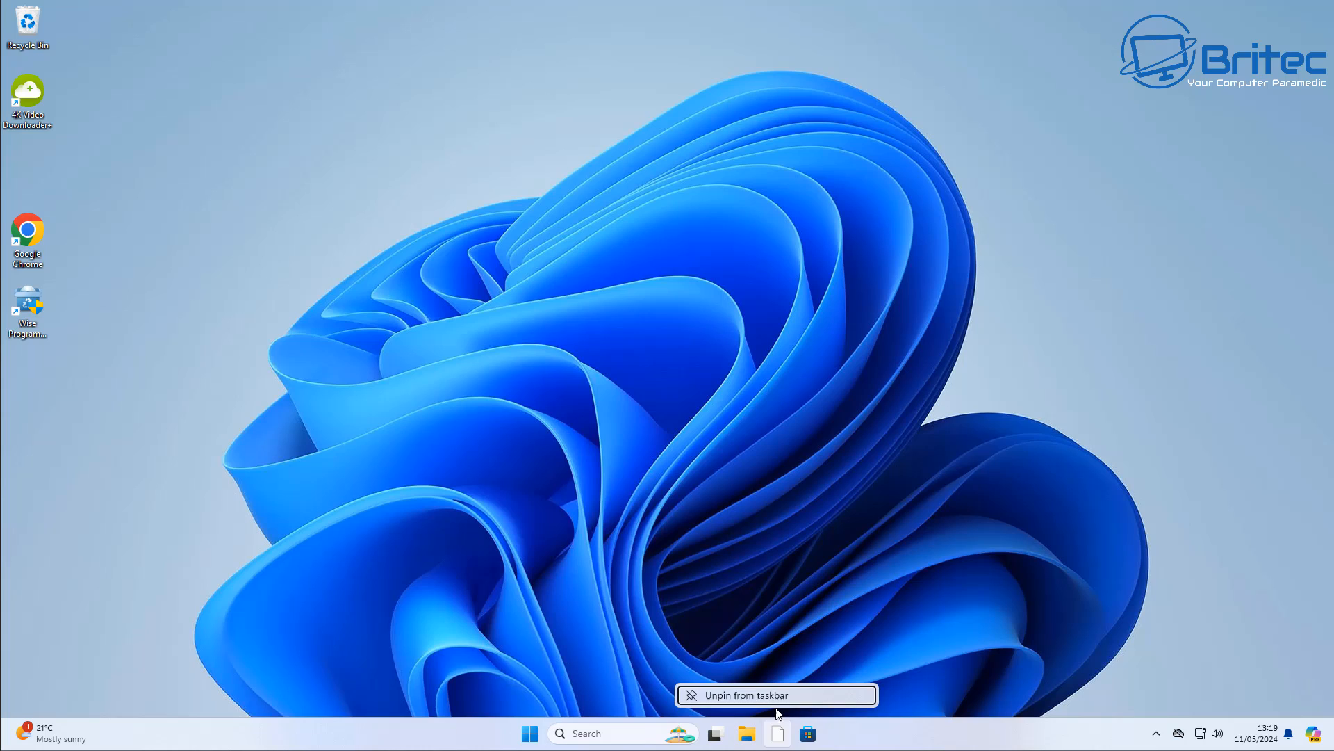
click(782, 696)
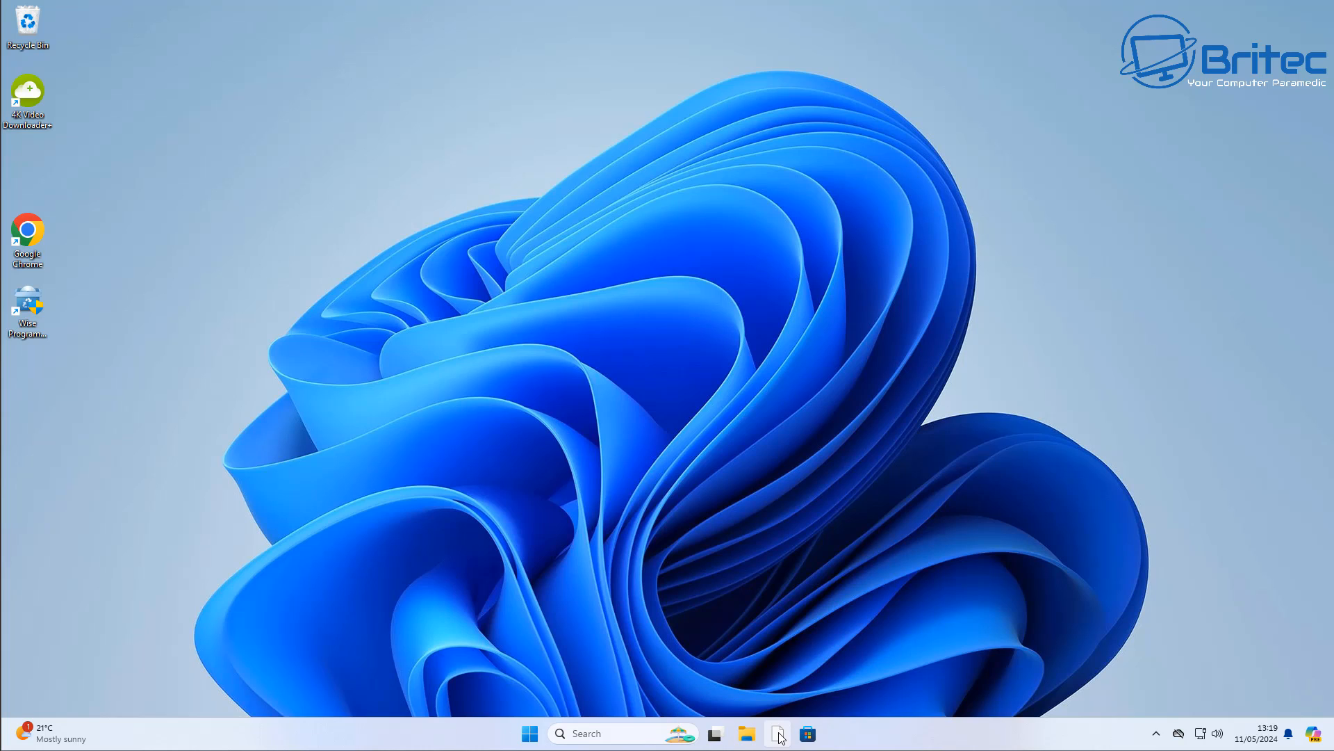
right_click(780, 737)
click(763, 695)
Restart the computer from the Start menu's power options.
click(529, 733)
click(840, 686)
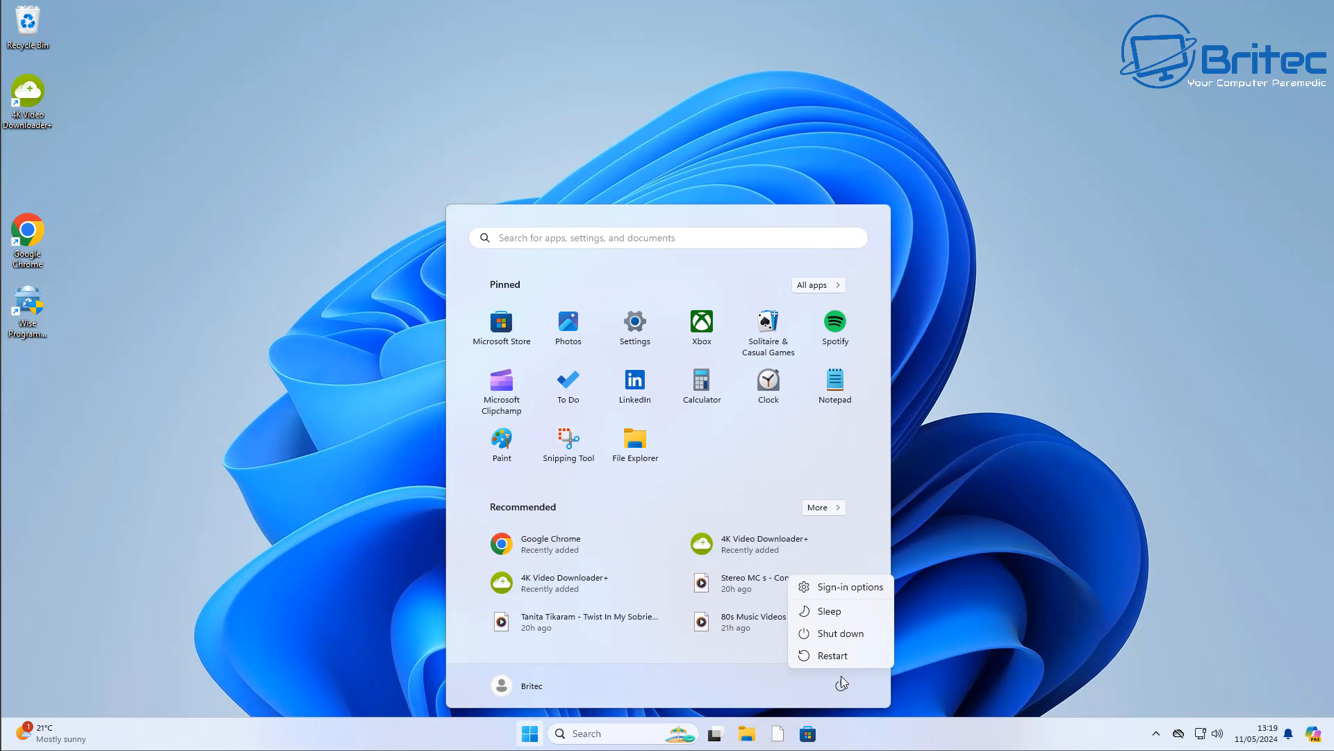
click(839, 661)
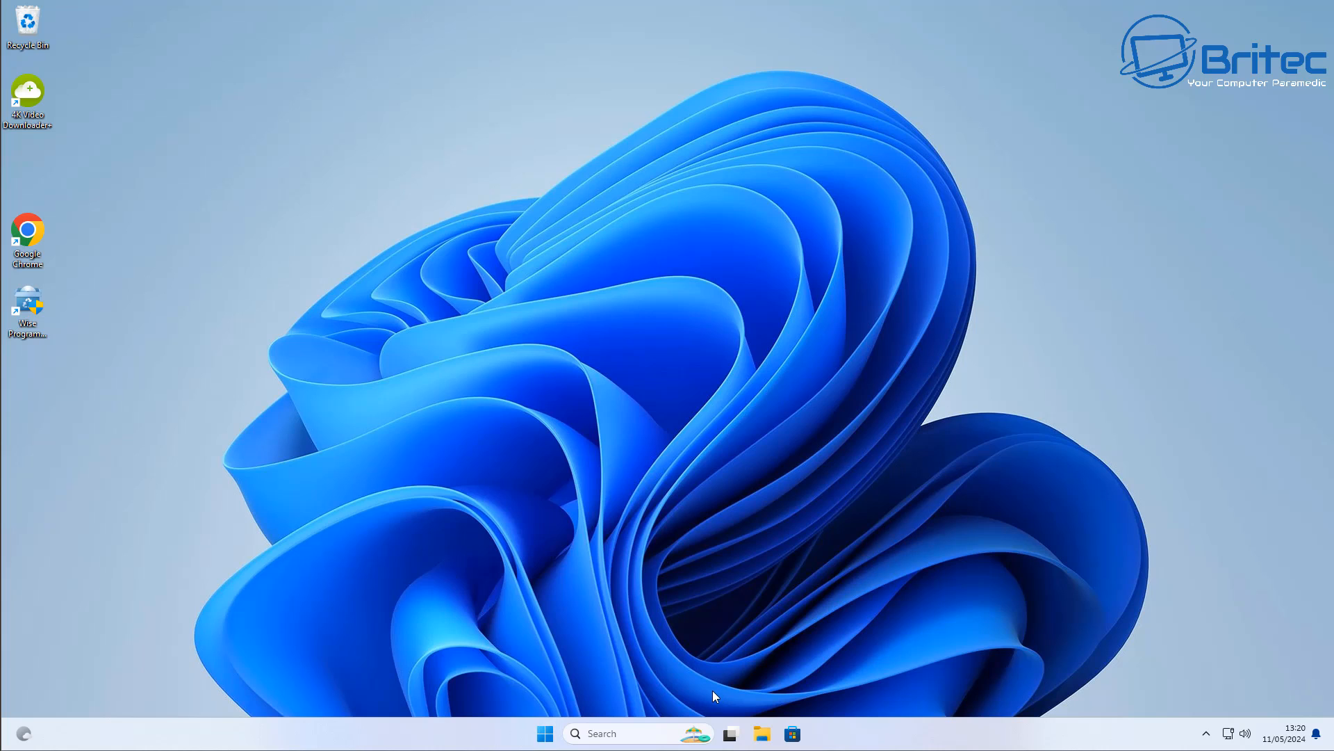
Bring up the Installed apps list in Windows Settings via Start > Settings > Apps.
click(545, 734)
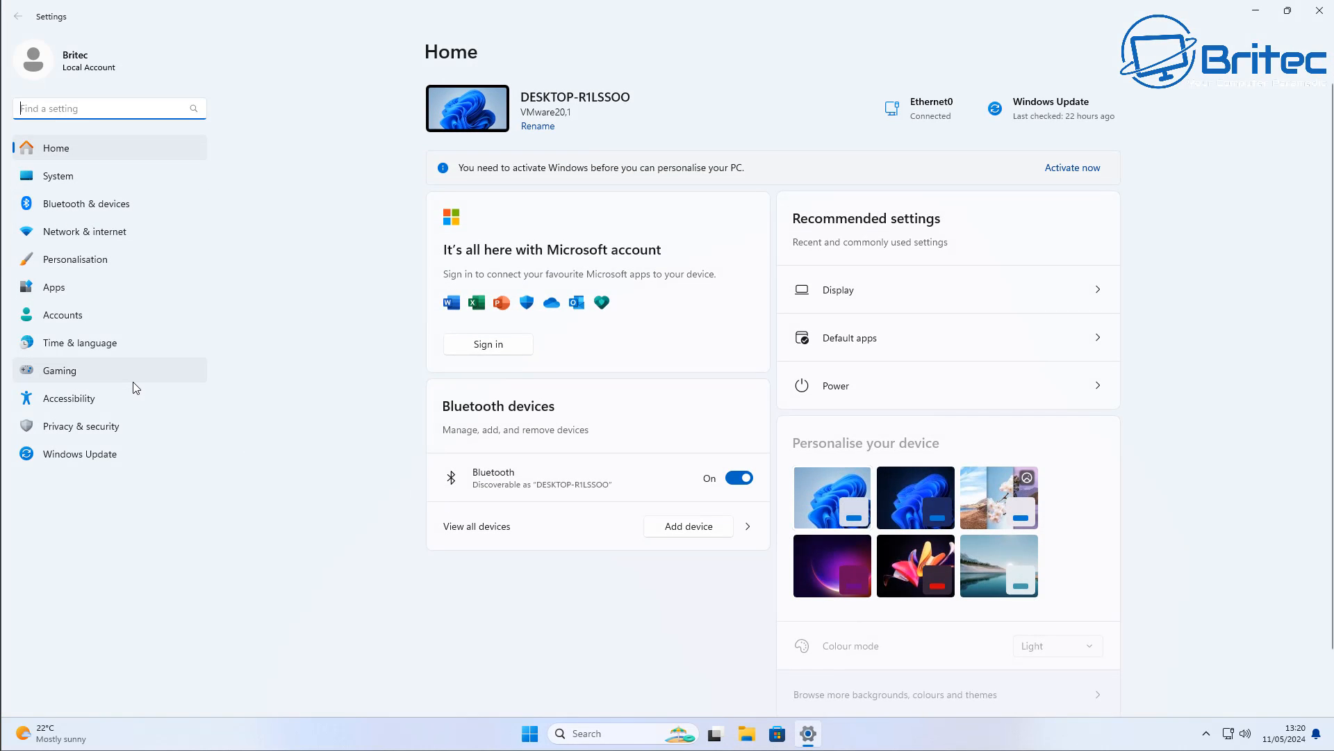
click(95, 296)
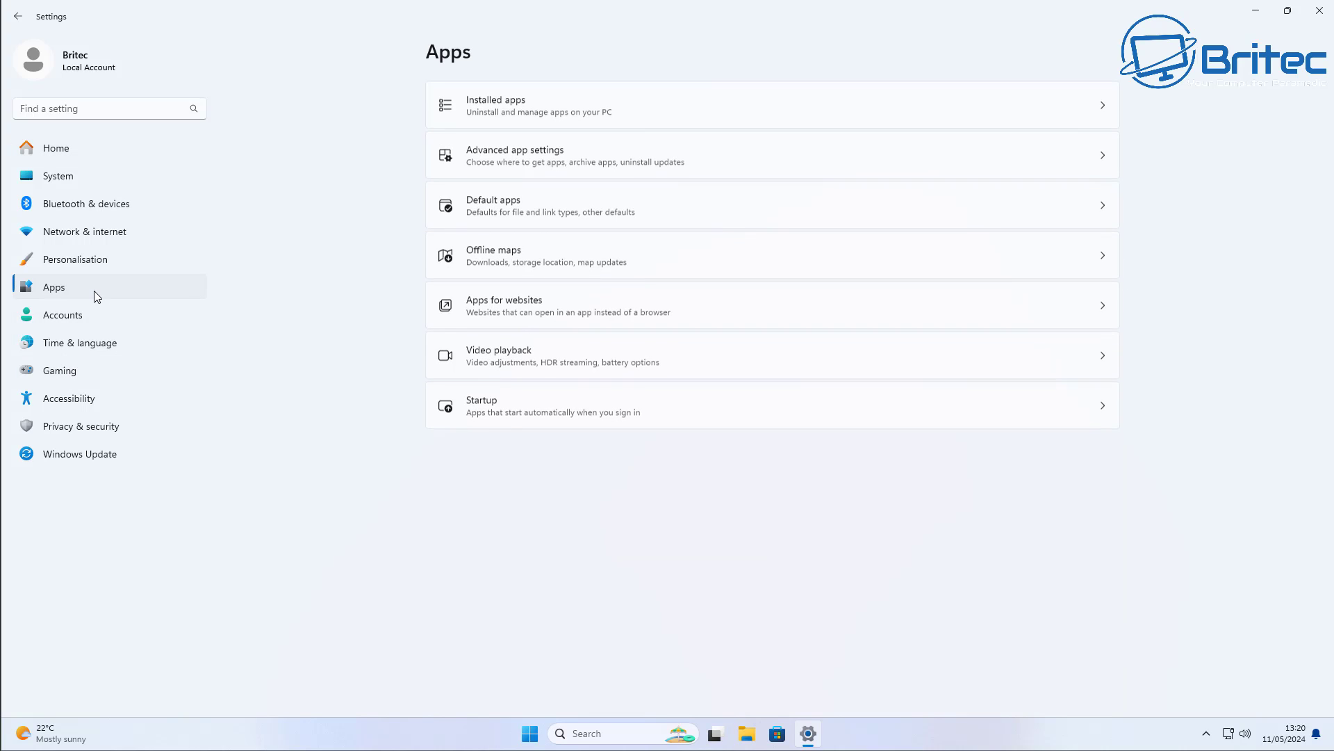
click(741, 106)
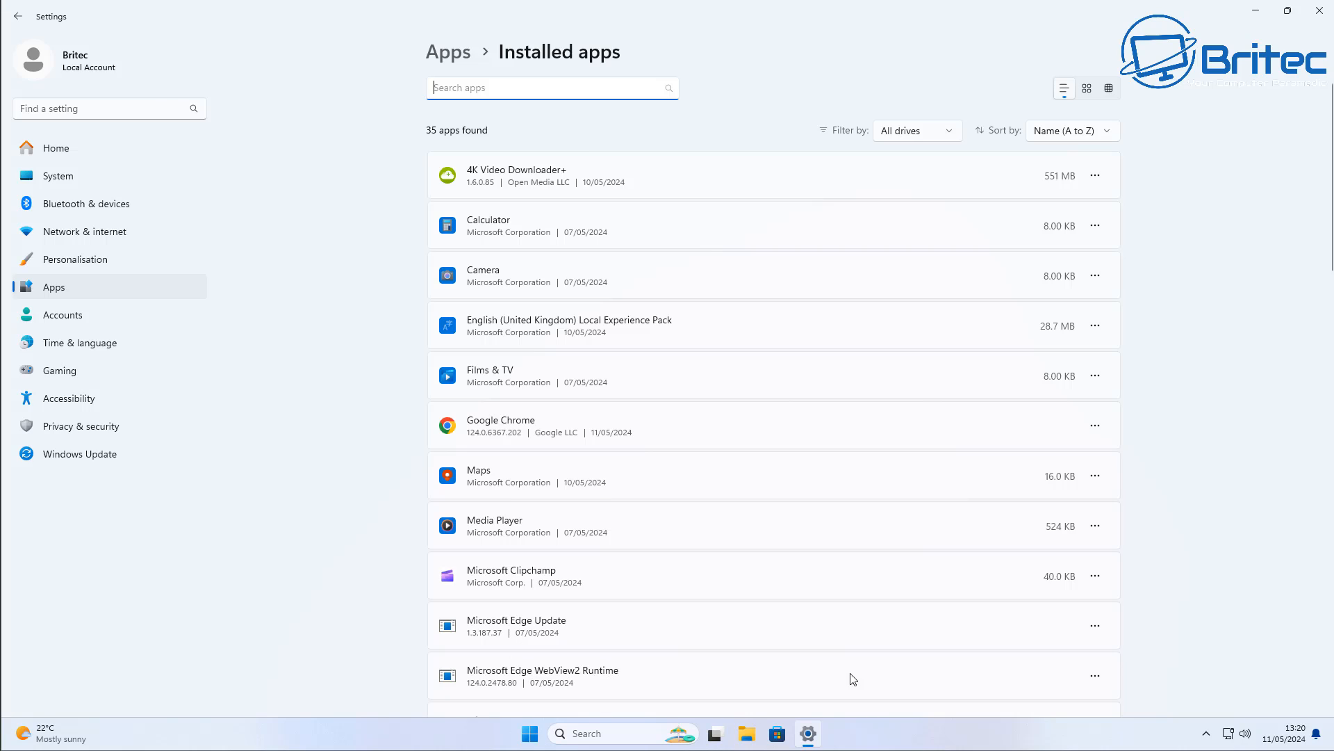
click(1005, 638)
Inspect the options menus for Microsoft Edge Update and WebView2 Runtime, then close Settings.
click(1094, 629)
click(796, 686)
click(1094, 676)
click(726, 662)
click(1319, 10)
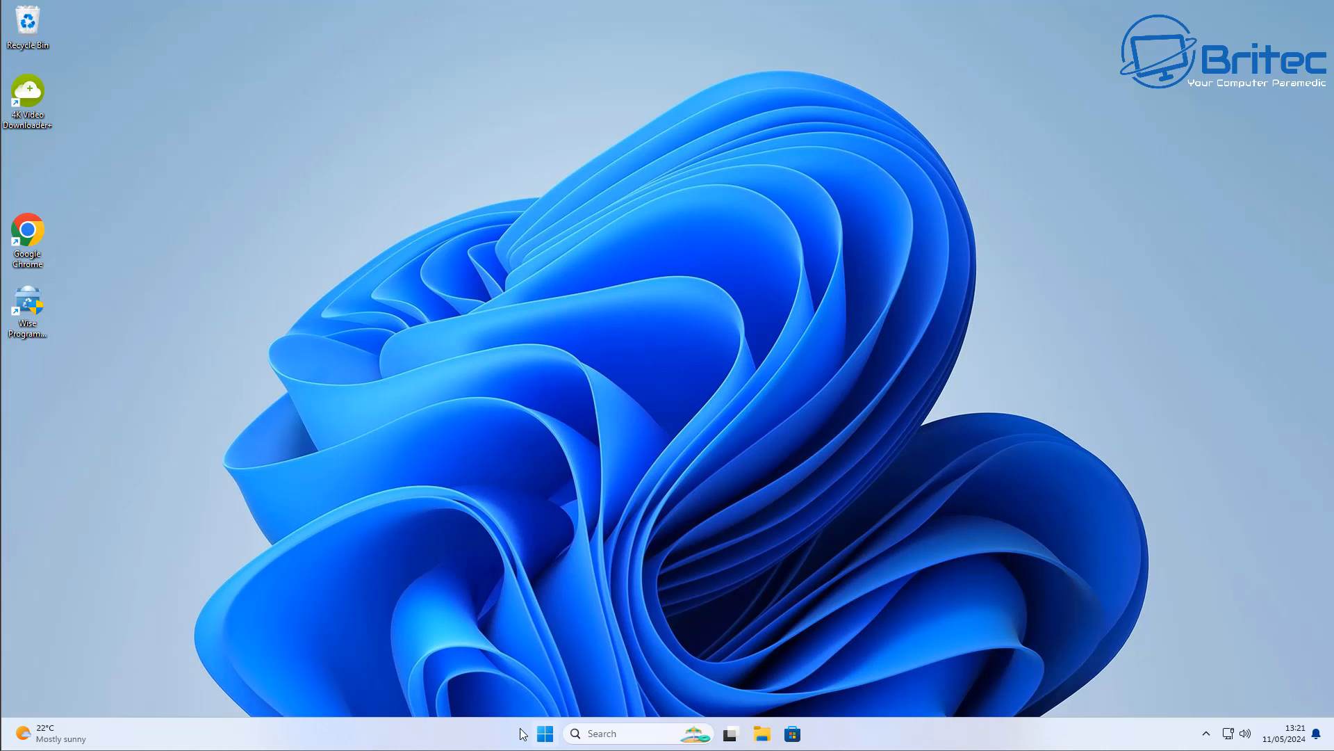
right_click(521, 733)
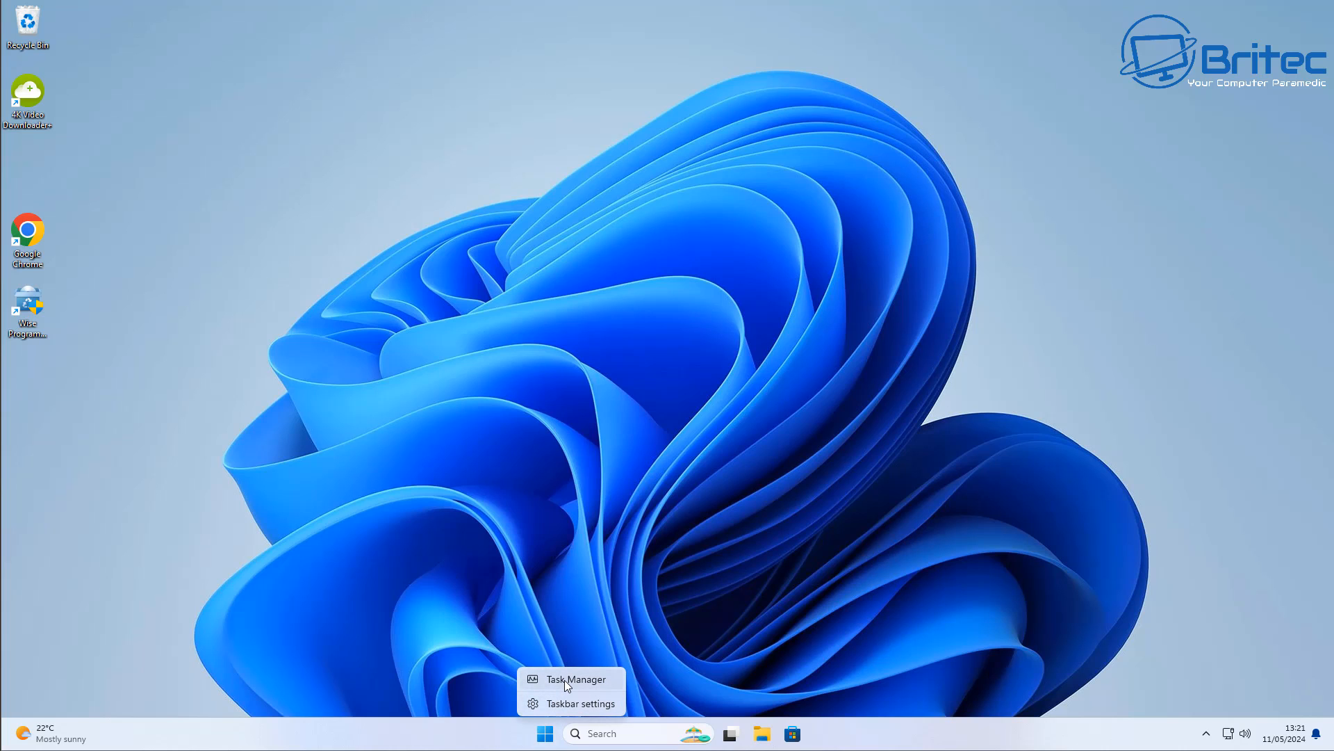
click(565, 679)
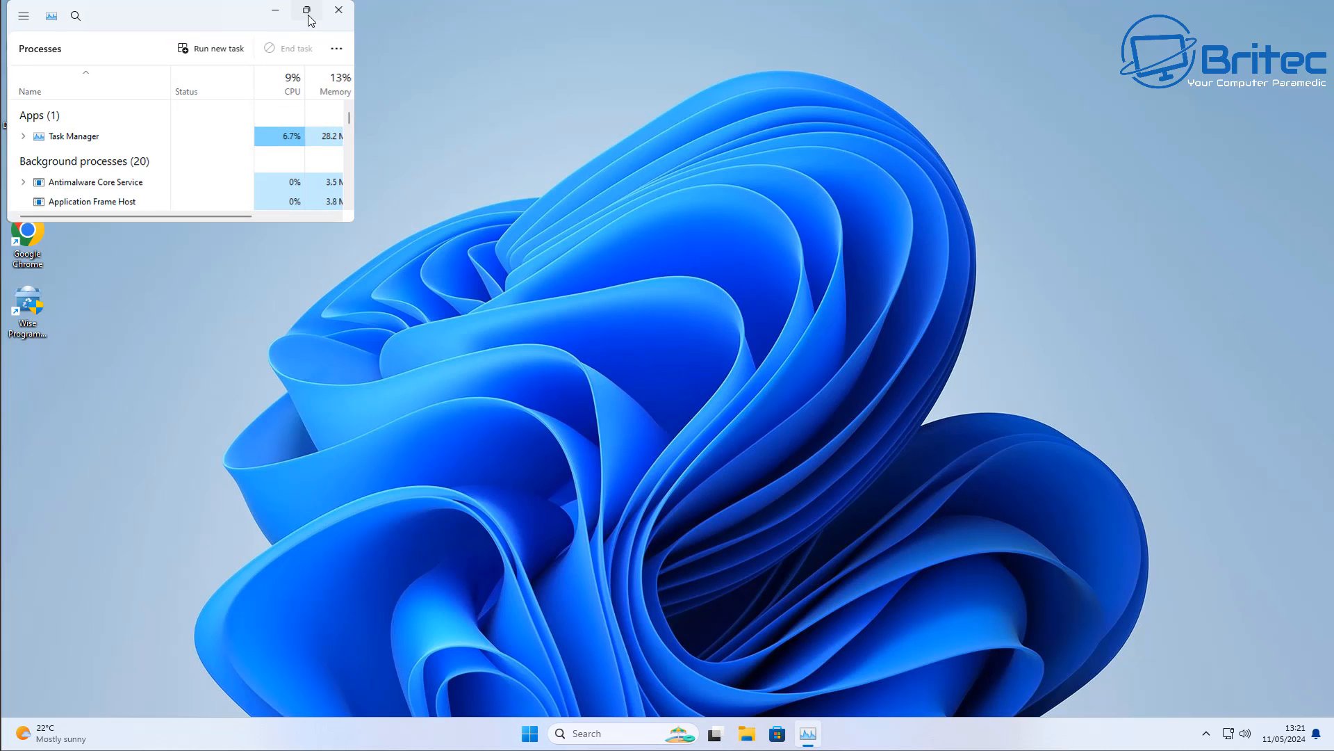
click(307, 11)
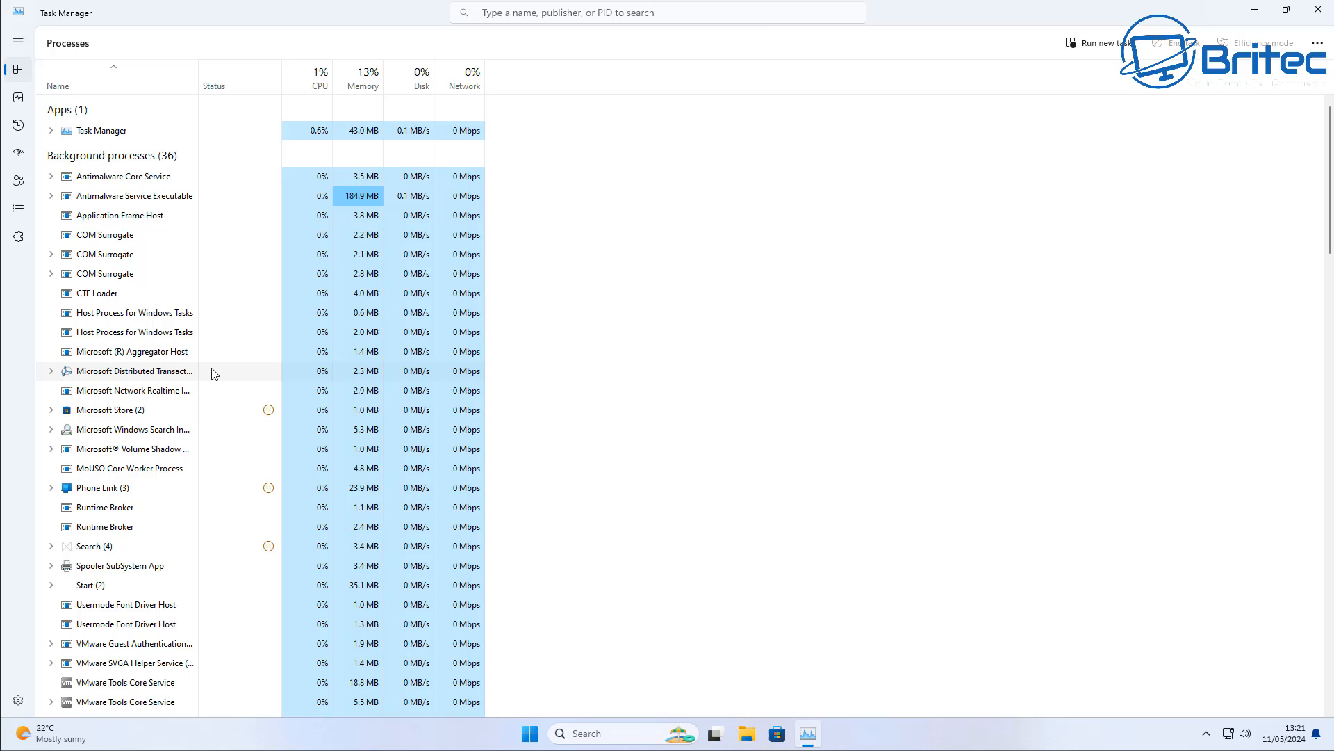
scroll(198, 401, down, 1)
scroll(198, 400, down, 1)
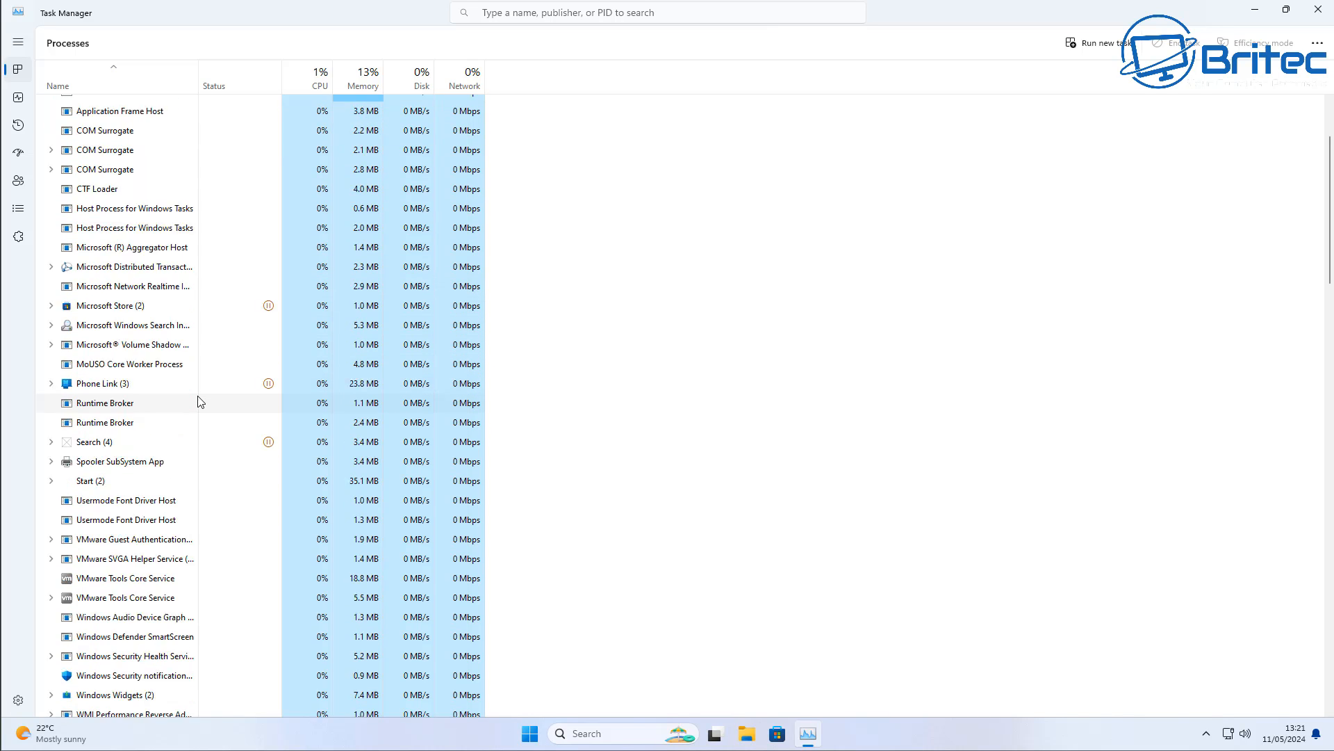
scroll(199, 401, down, 2)
scroll(198, 400, down, 1)
scroll(199, 400, down, 1)
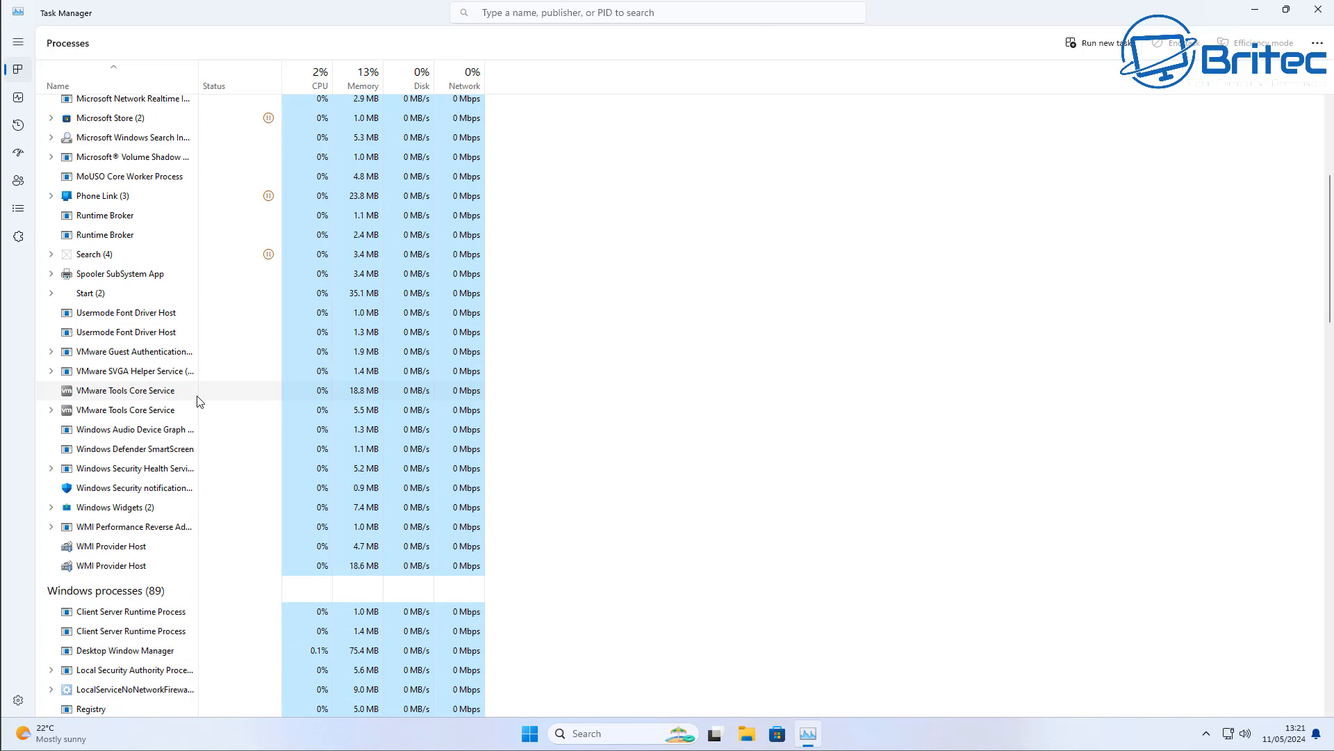
scroll(197, 400, down, 2)
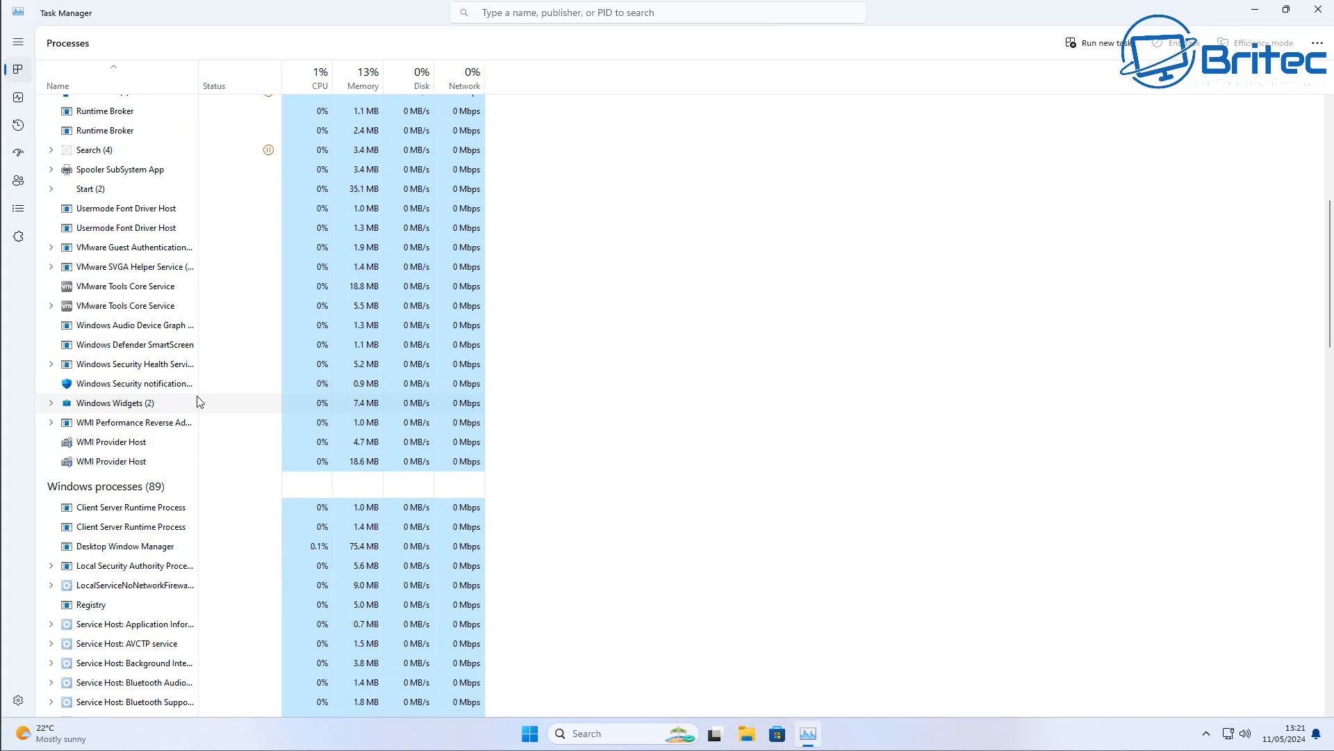
click(1332, 9)
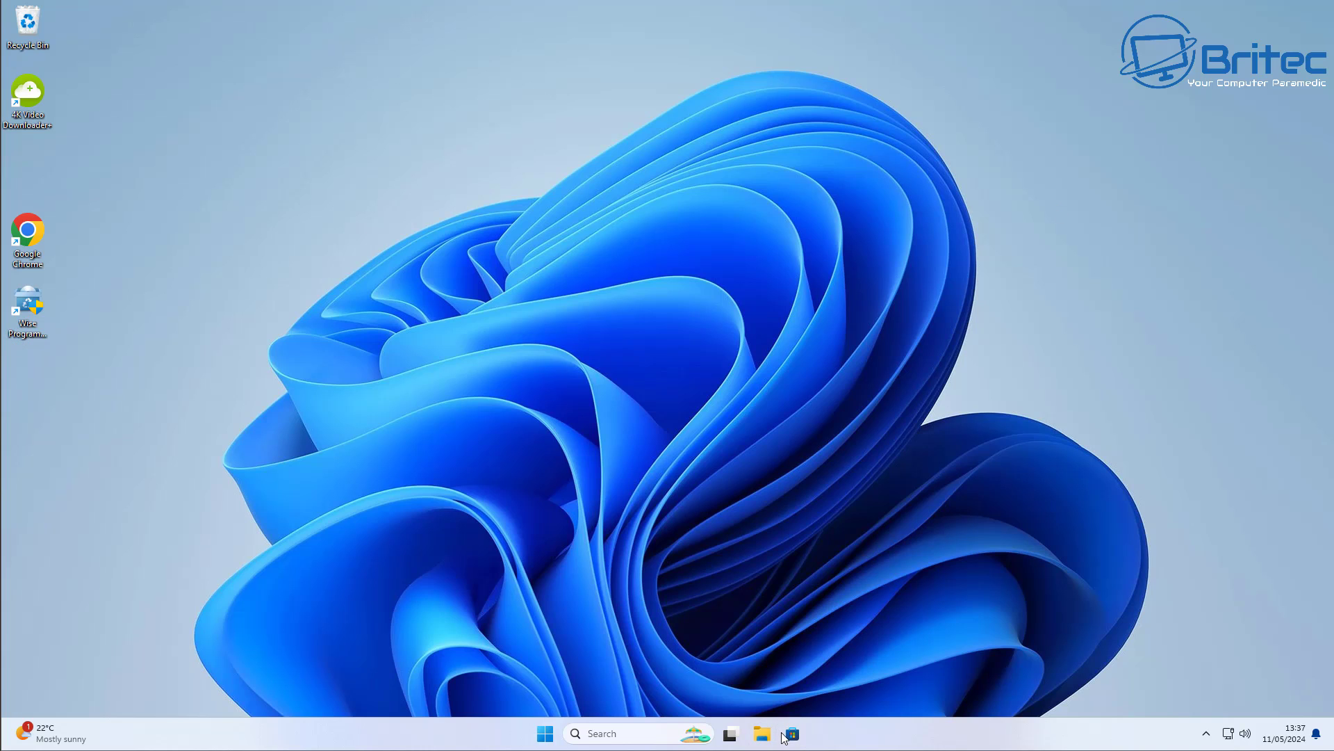
click(790, 735)
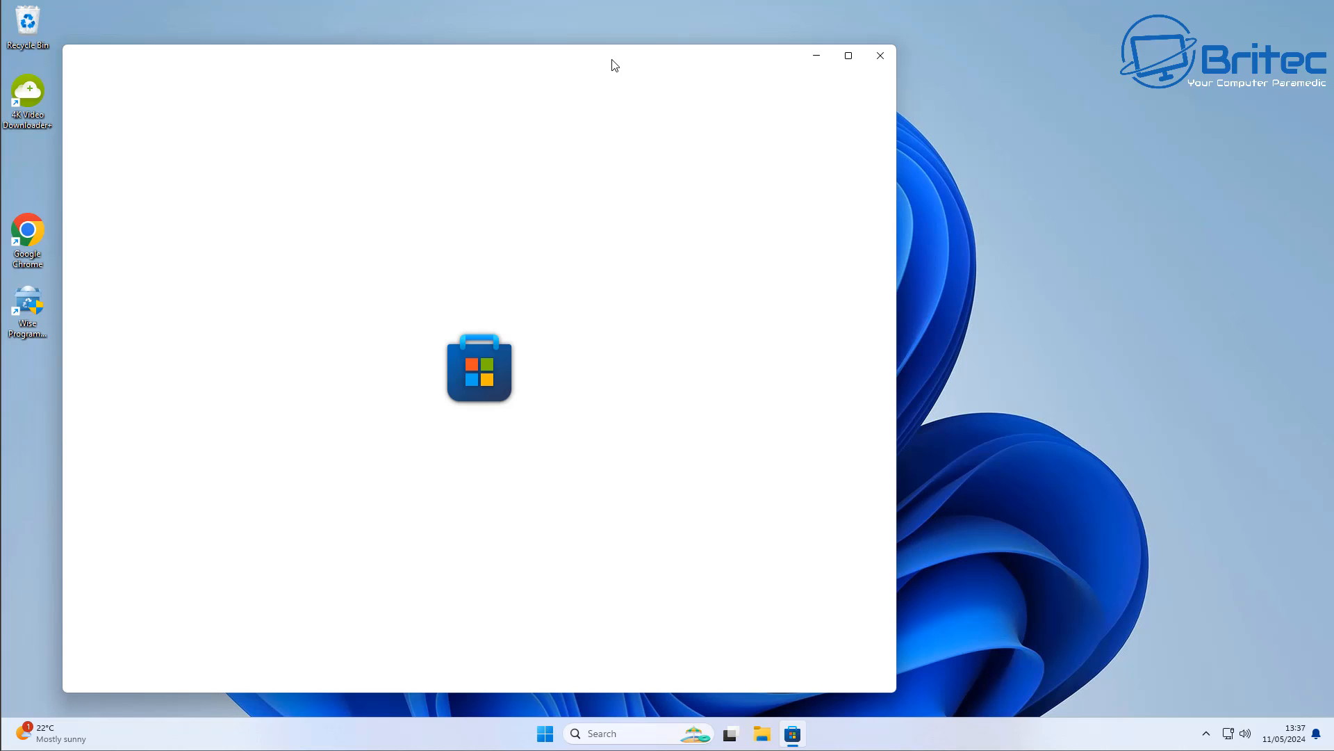
drag(573, 59, 752, 55)
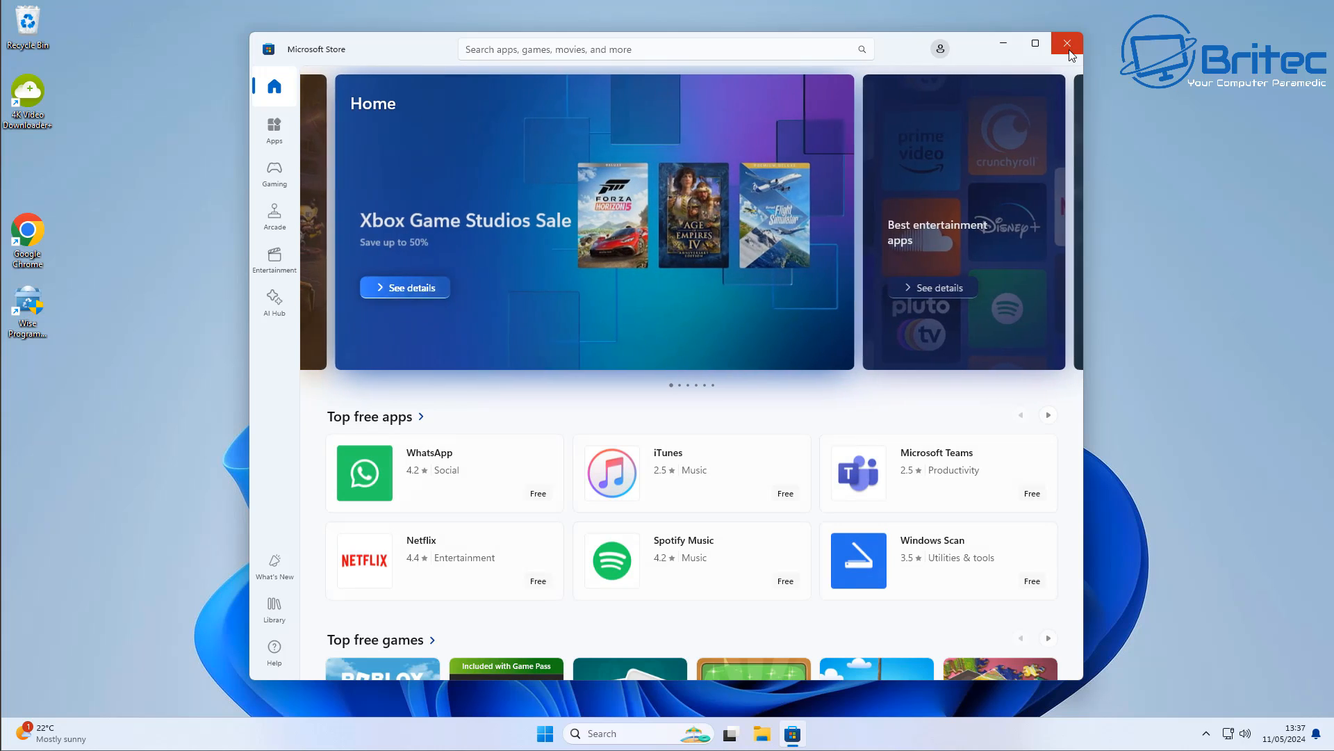
click(1066, 43)
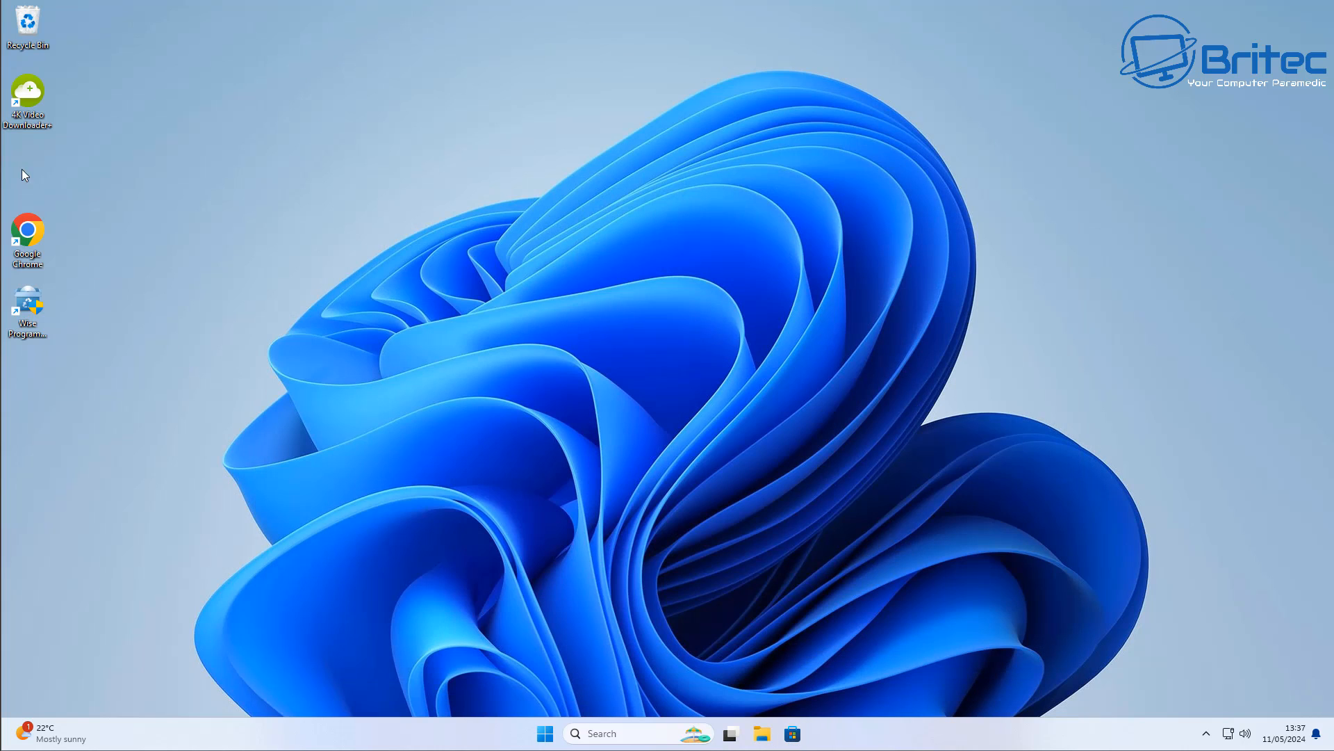